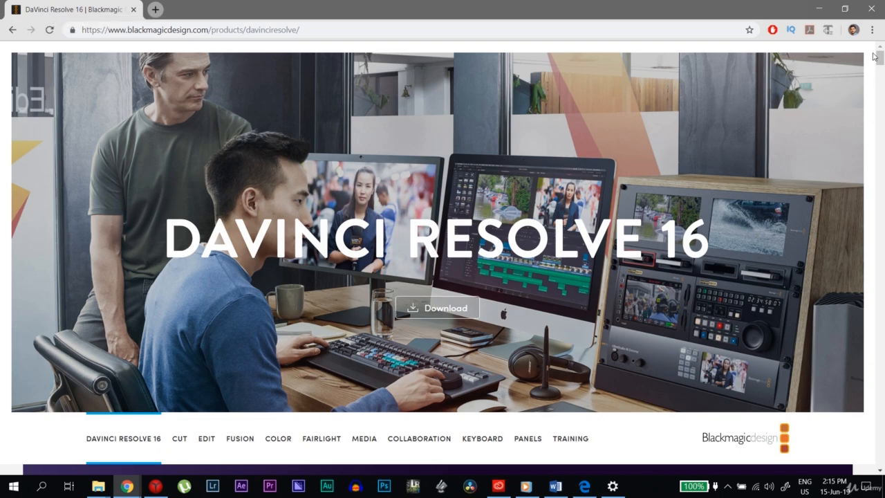
# Step: Find the free and Studio download options on the DaVinci Resolve 16 product page
pyautogui.moveTo(880, 58); pyautogui.dragTo(860, 455)
pyautogui.scroll(1, 859, 455)
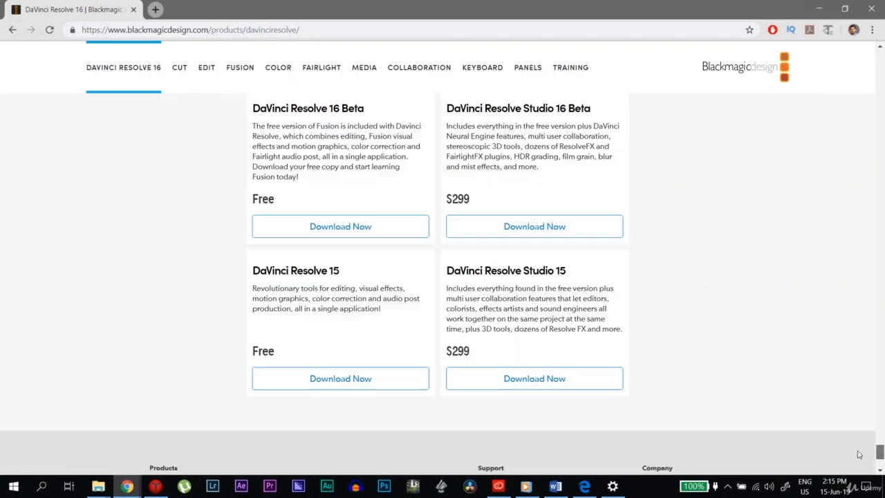
pyautogui.scroll(1, 859, 455)
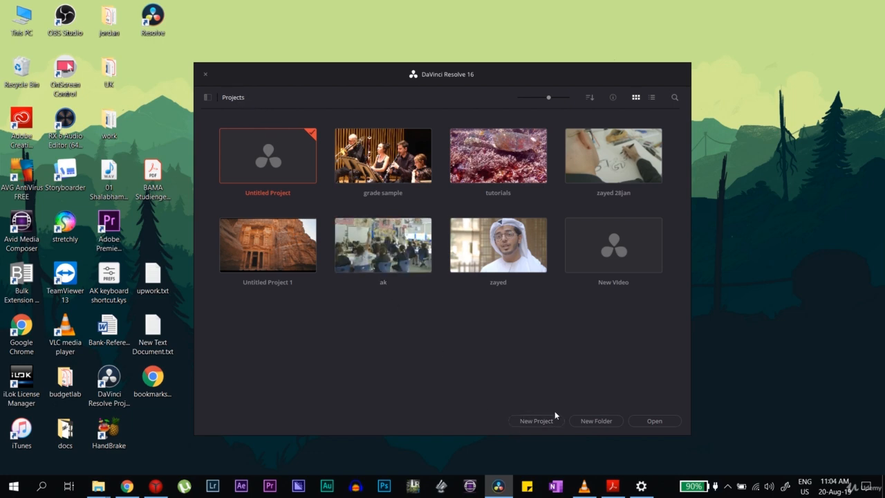
# Step: Switch to DaVinci Resolve, open the existing tutorials project and go to its Media page
pyautogui.click(537, 421)
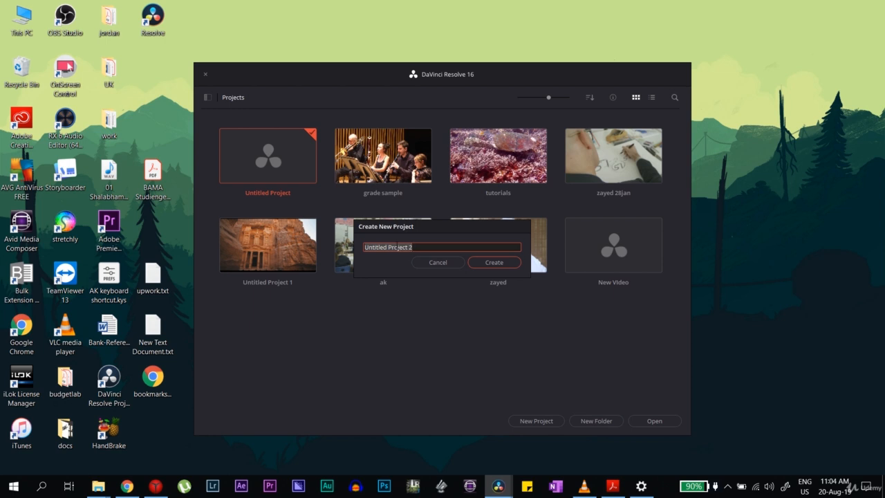
pyautogui.click(438, 262)
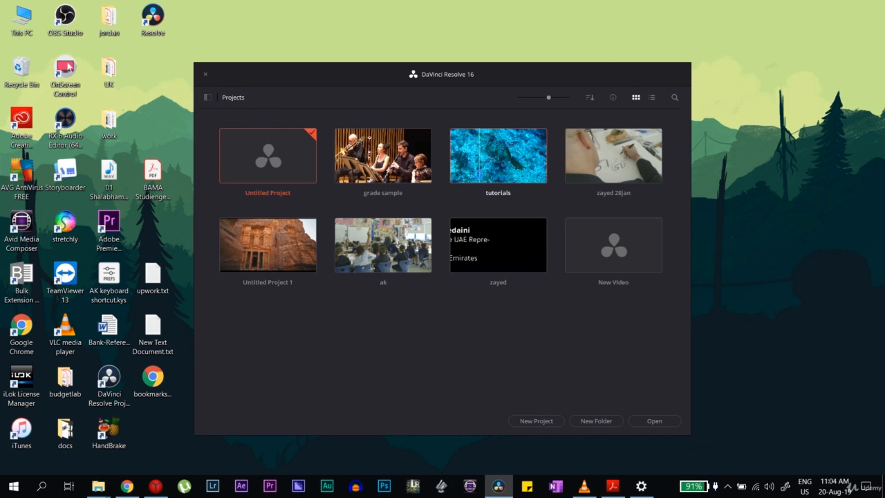
pyautogui.doubleClick(479, 174)
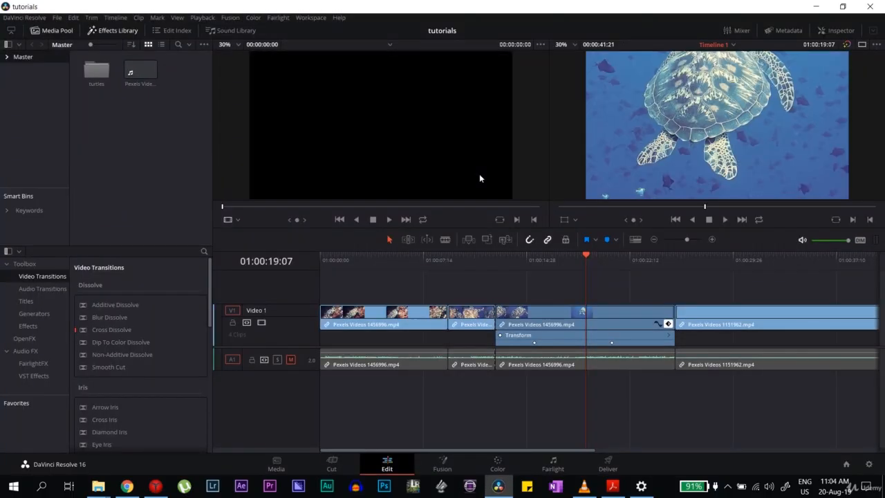
pyautogui.click(276, 464)
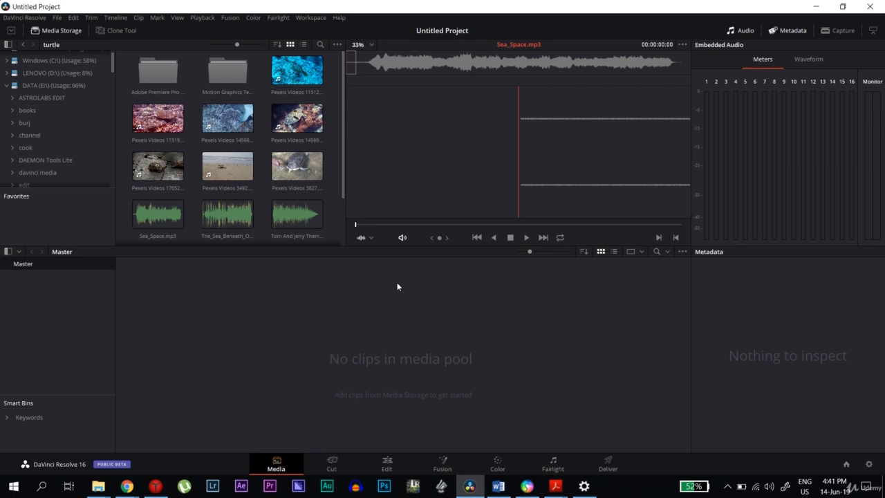
# Step: Preview the coral and turtle video clips stored in the turtle folder of the media storage
pyautogui.click(278, 81)
pyautogui.click(239, 115)
pyautogui.click(177, 121)
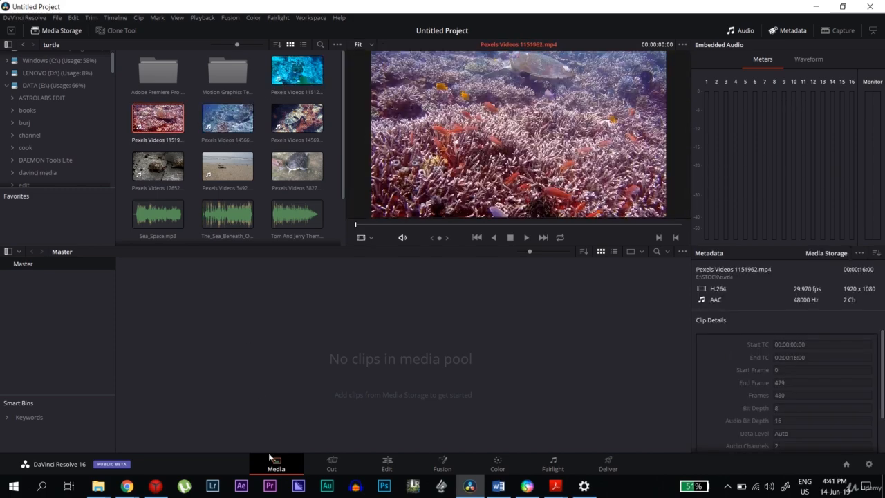
pyautogui.click(301, 80)
pyautogui.click(297, 117)
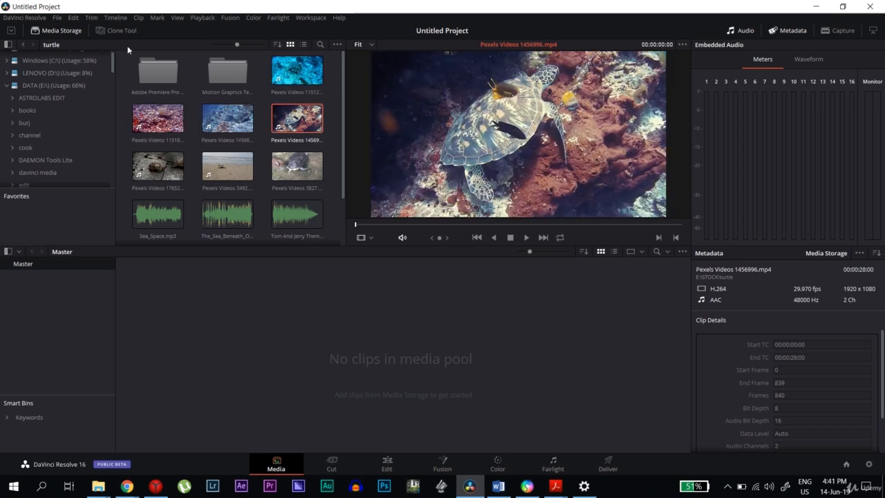
pyautogui.scroll(2, 114, 86)
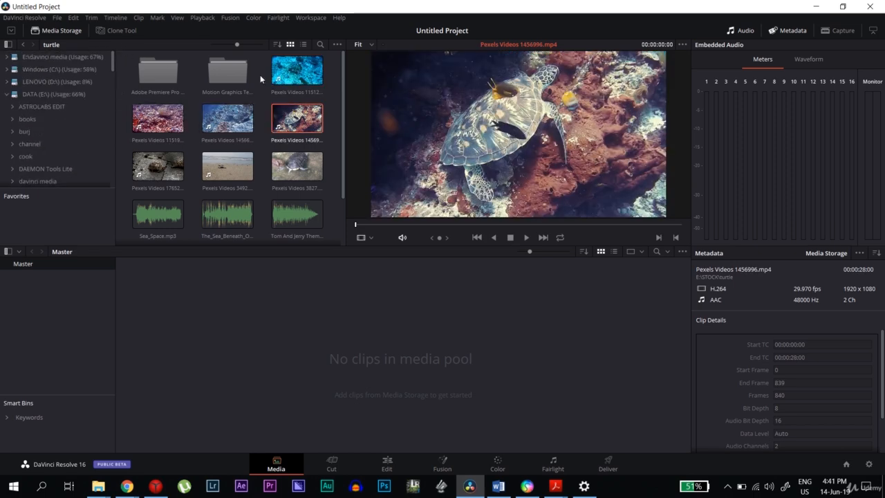
pyautogui.click(223, 127)
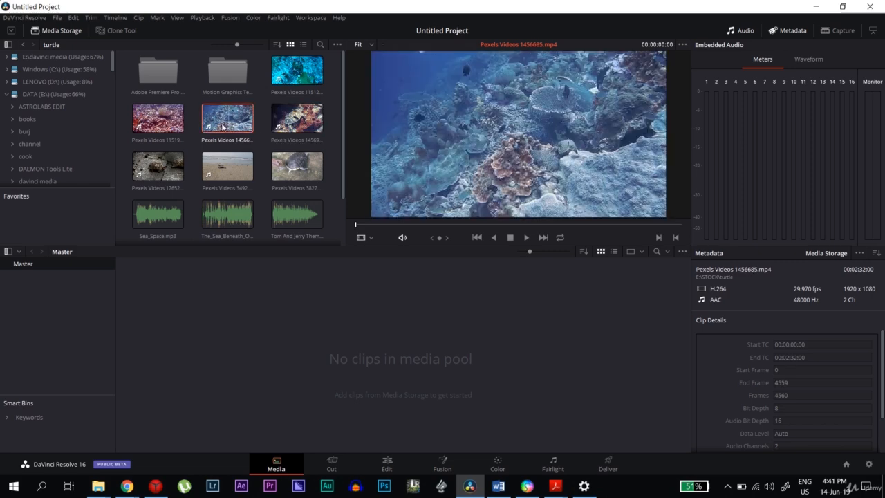
# Step: Add the four underwater Pexels clips from the turtle folder to the media pool, changing the project frame rate to match them
pyautogui.press('Left')
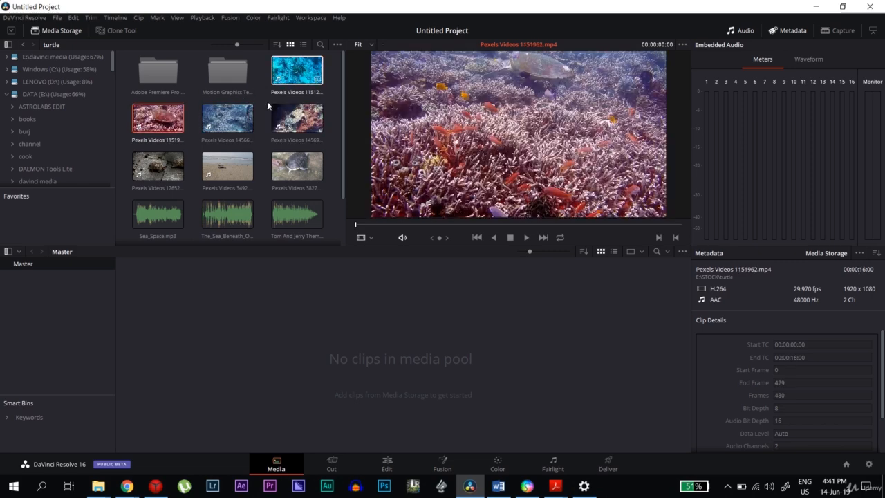
pyautogui.keyDown('ctrl'); pyautogui.click(243, 118); pyautogui.keyUp('ctrl')
pyautogui.keyDown('ctrl'); pyautogui.click(287, 117); pyautogui.keyUp('ctrl')
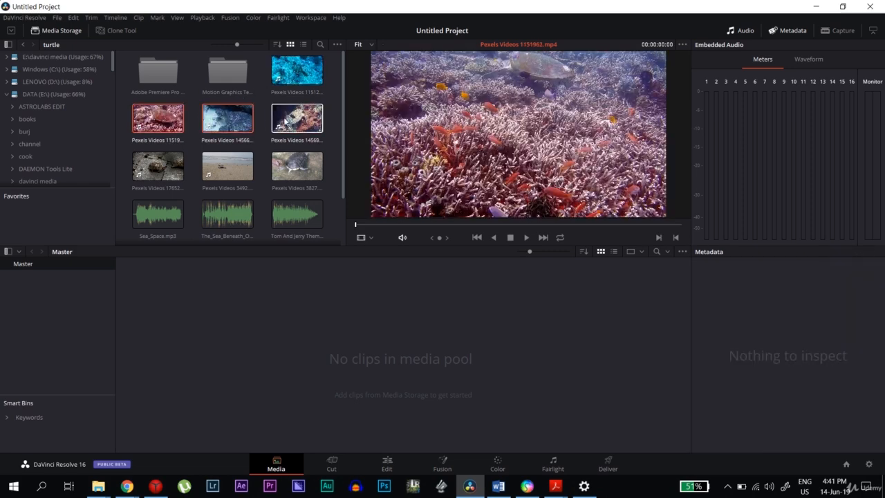
pyautogui.keyDown('ctrl'); pyautogui.click(291, 76); pyautogui.keyUp('ctrl')
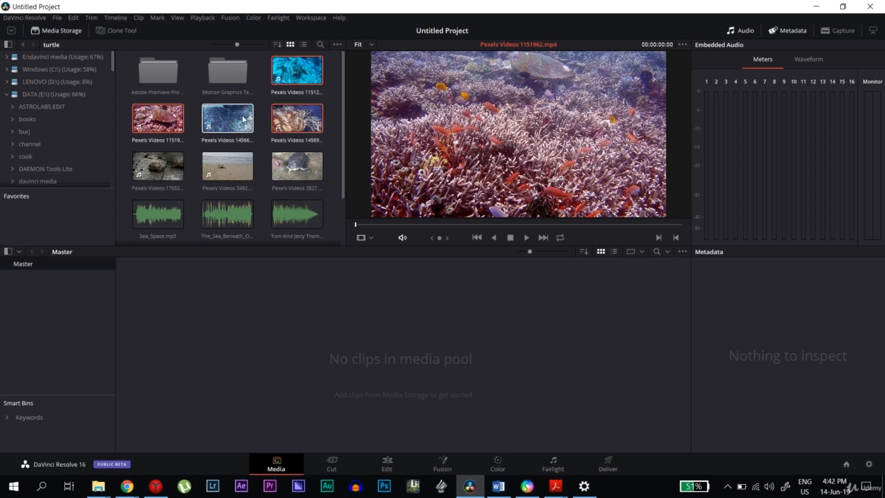
pyautogui.moveTo(240, 122); pyautogui.dragTo(283, 346)
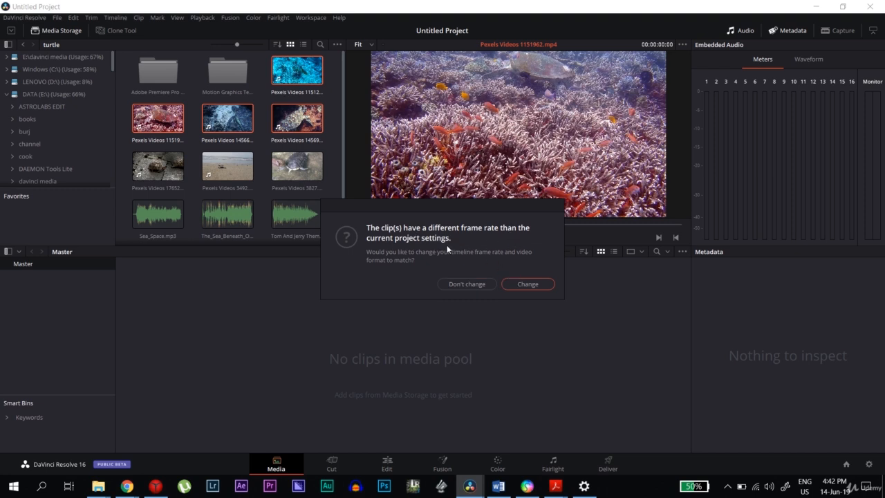
pyautogui.click(529, 284)
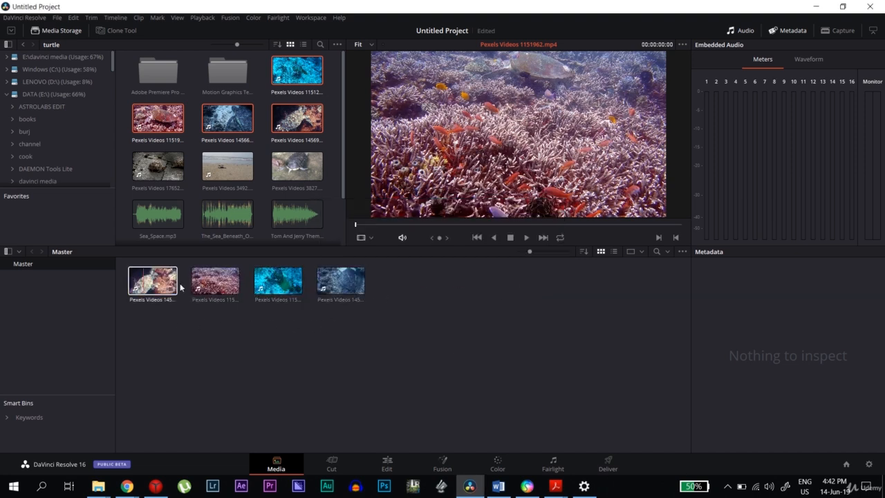
# Step: Create a new bin named turtles in the media pool
pyautogui.rightClick(242, 338)
pyautogui.click(275, 393)
pyautogui.press('Return')
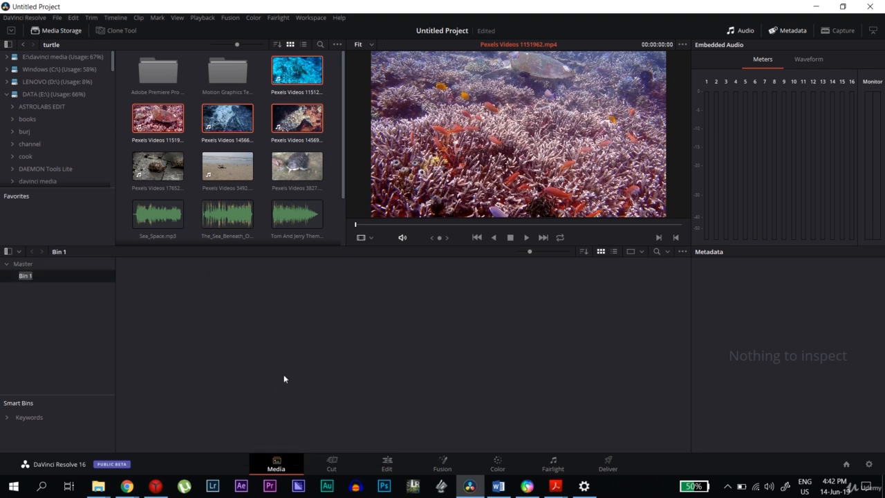
pyautogui.write('turtles')
pyautogui.press('Return')
# Step: Move all Master clips except Pexels Videos 1456685 into the turtles bin, and add Sea_Space.mp3 to the media pool
pyautogui.click(23, 264)
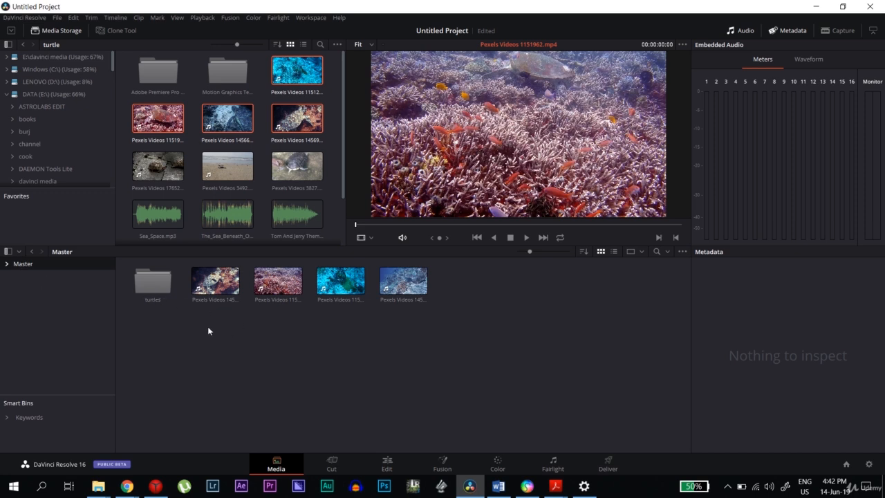
pyautogui.moveTo(209, 330); pyautogui.dragTo(169, 301)
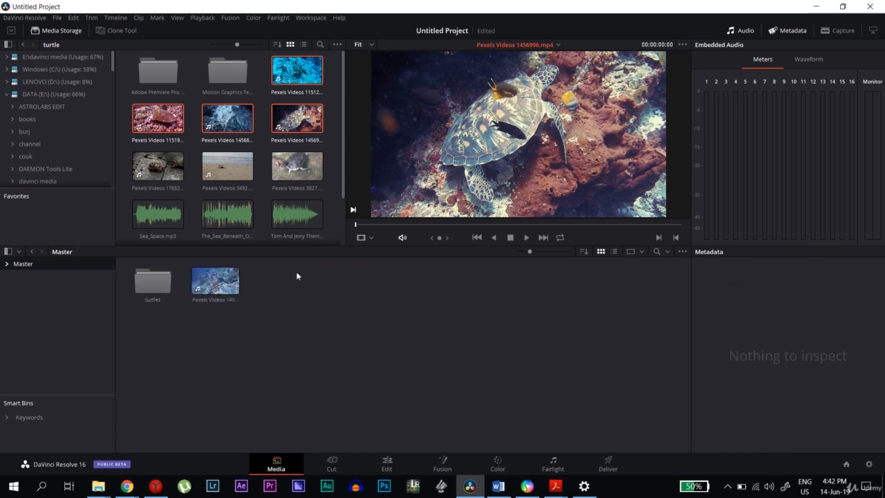
pyautogui.scroll(-3, 344, 156)
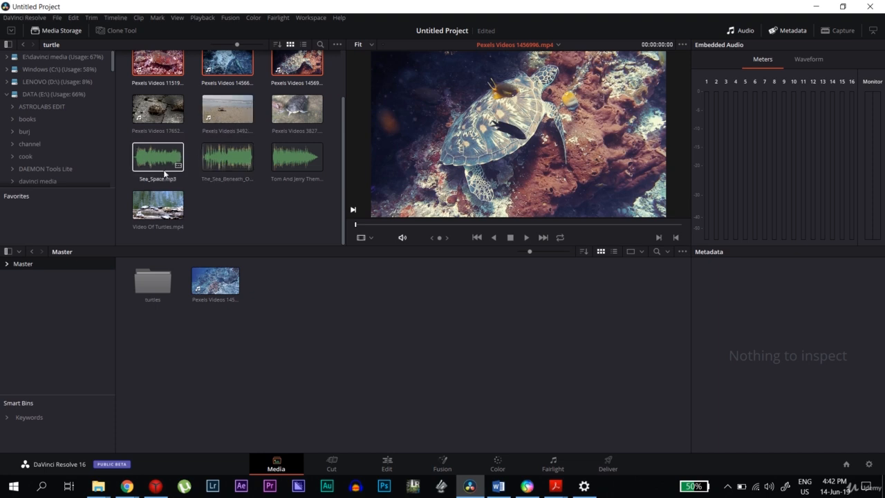
pyautogui.moveTo(154, 159); pyautogui.dragTo(306, 367)
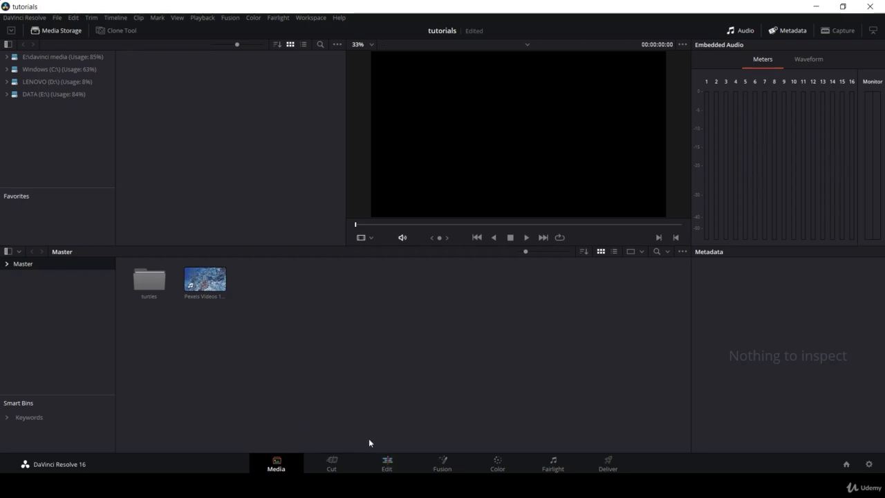
# Step: On the Edit page, mark a section of Pexels Videos 1456685.mp4 ending at 00:01:27:24 and place it on the Video 1 track
pyautogui.click(387, 465)
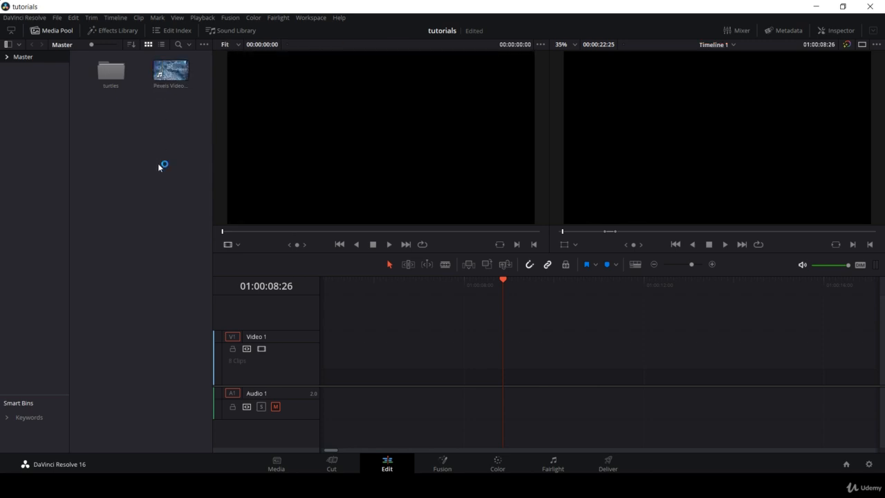
pyautogui.click(162, 74)
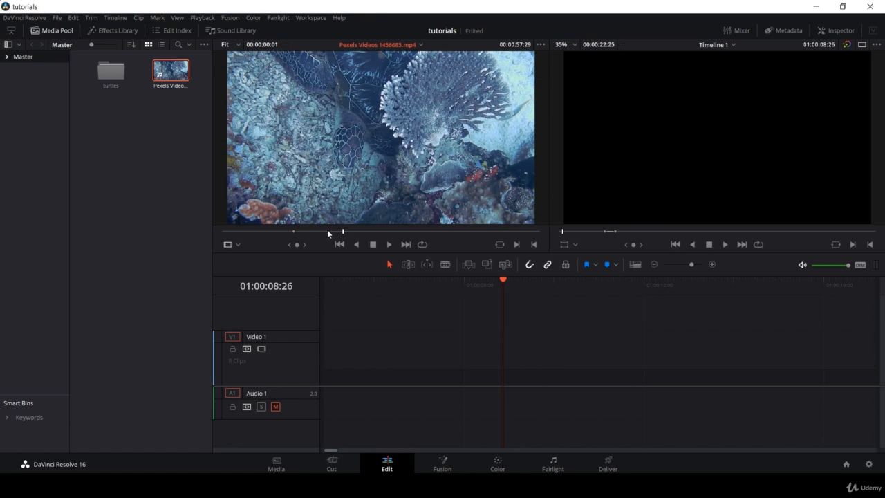
pyautogui.moveTo(327, 231); pyautogui.dragTo(406, 233)
pyautogui.press('i')
pyautogui.press('o')
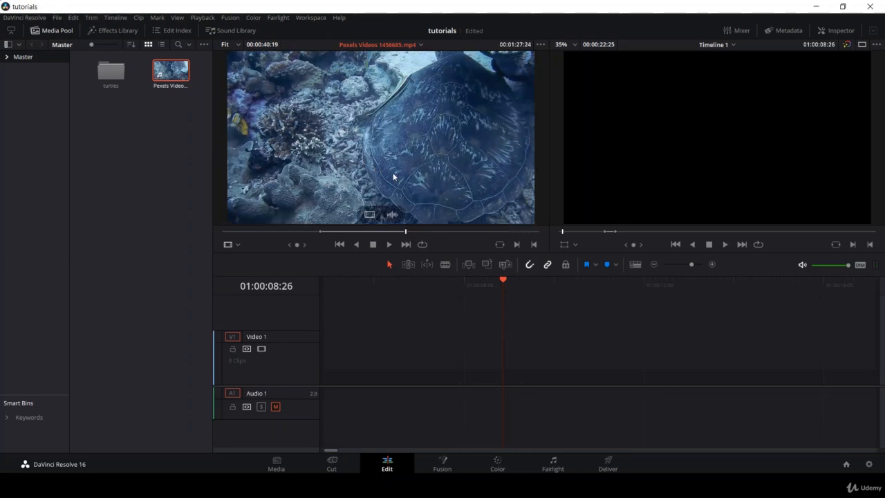
pyautogui.moveTo(348, 162); pyautogui.dragTo(330, 378)
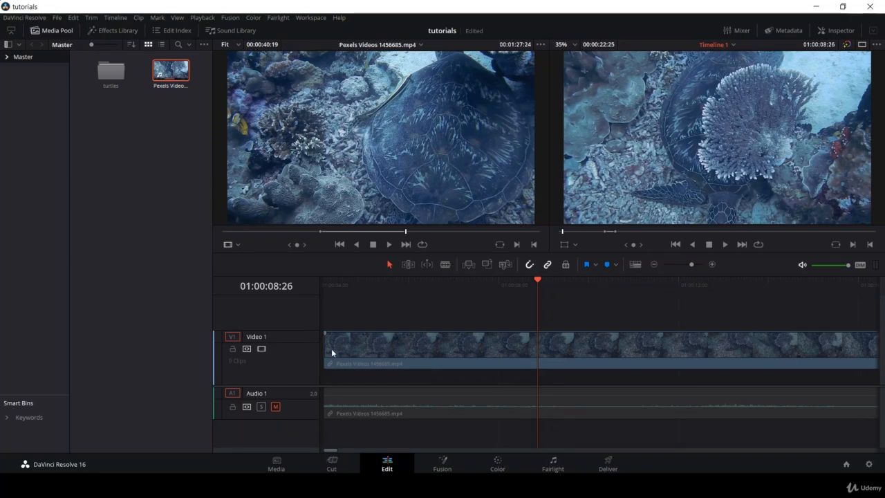
# Step: Scrub the timeline to 01:00:08:10, trim about 09:08 off the clip's start and move the clip earlier on Video 1
pyautogui.click(436, 283)
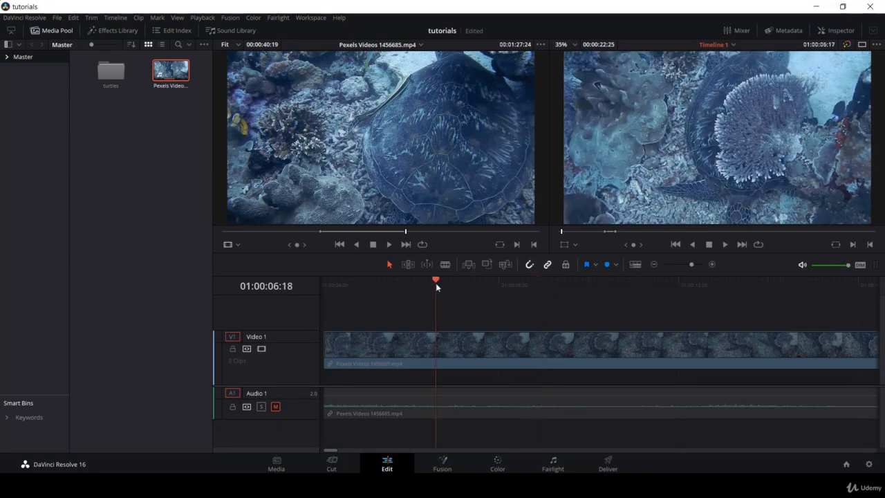
pyautogui.moveTo(436, 283); pyautogui.dragTo(513, 289)
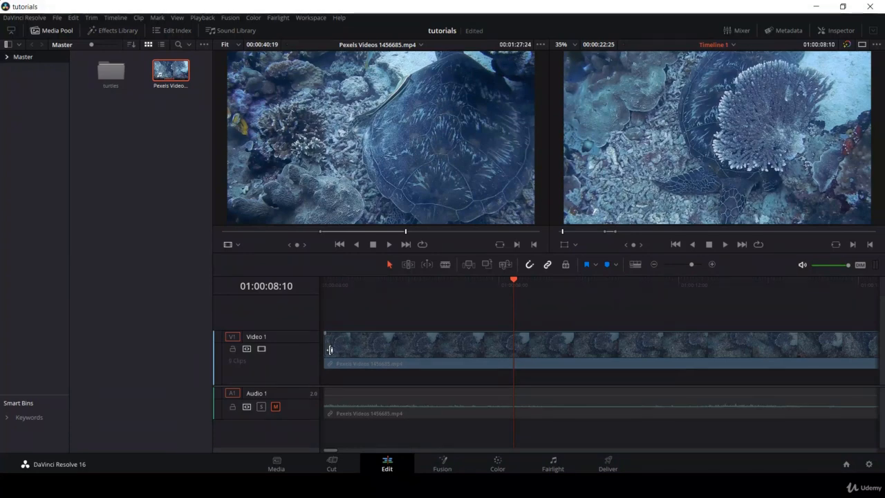
pyautogui.moveTo(325, 349); pyautogui.dragTo(745, 371)
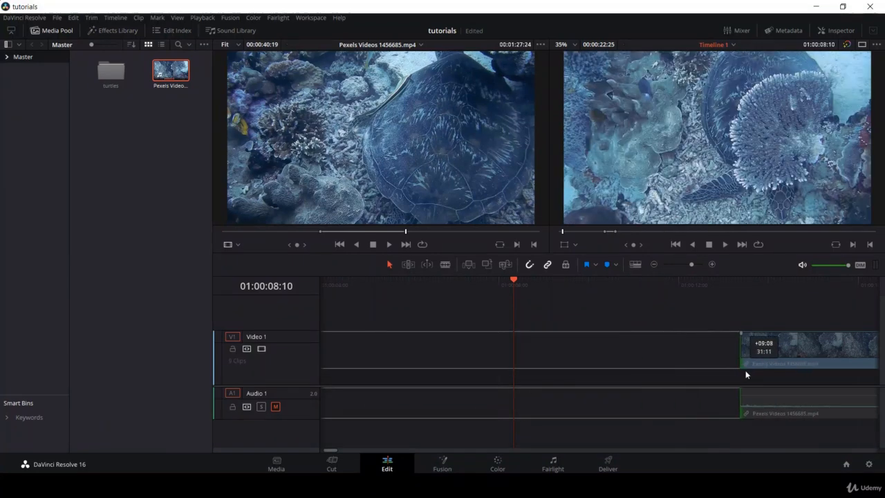
pyautogui.moveTo(793, 352); pyautogui.dragTo(460, 348)
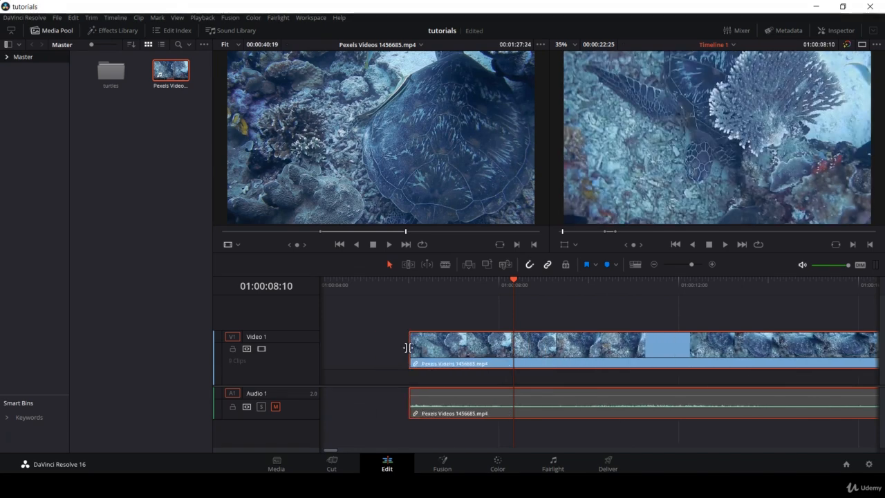
# Step: Trim the clip's start once more and move the clip to the beginning of the Video 1 track
pyautogui.moveTo(411, 348); pyautogui.dragTo(525, 349)
pyautogui.moveTo(658, 355); pyautogui.dragTo(294, 352)
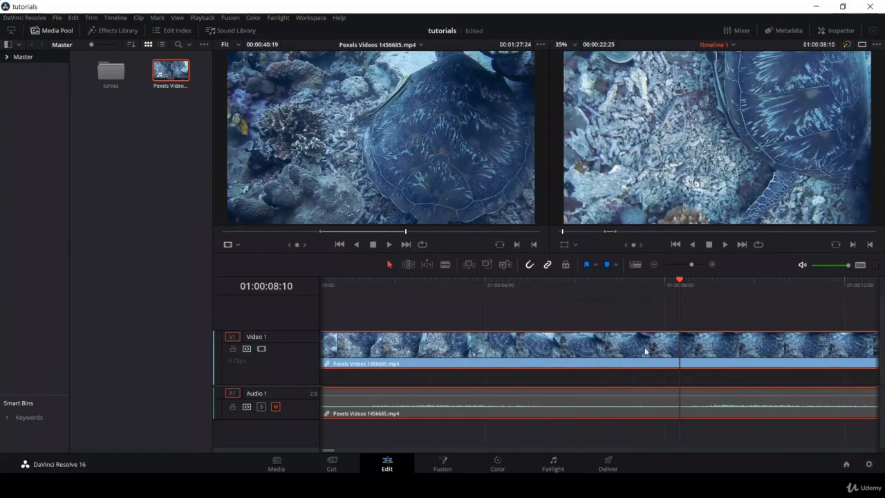
pyautogui.moveTo(704, 346); pyautogui.dragTo(383, 350)
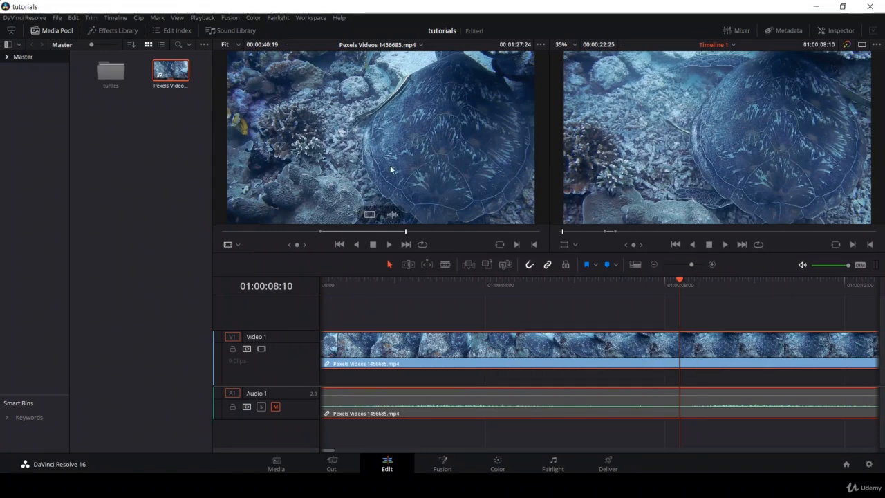
# Step: Place the marked source section on Video 1 again, starting just before 01:00:04:00 over the existing clip
pyautogui.click(349, 162)
pyautogui.moveTo(348, 163); pyautogui.dragTo(480, 376)
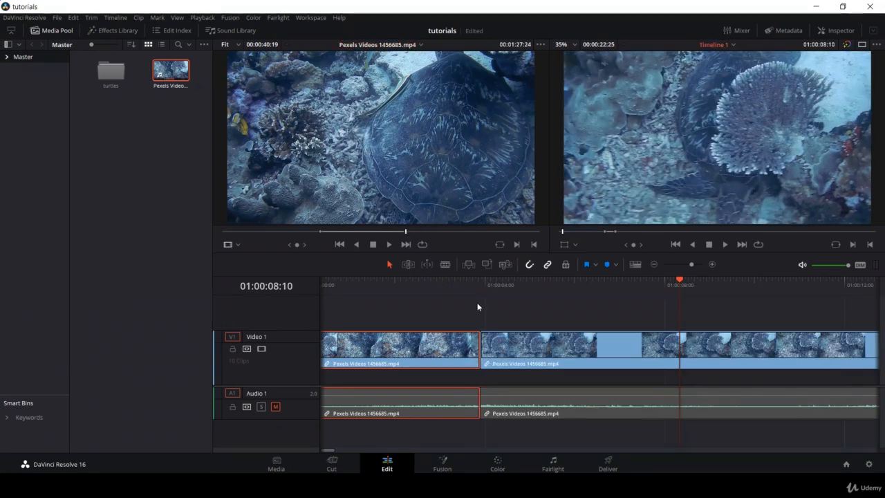
pyautogui.hotkey('ctrl', 'z')
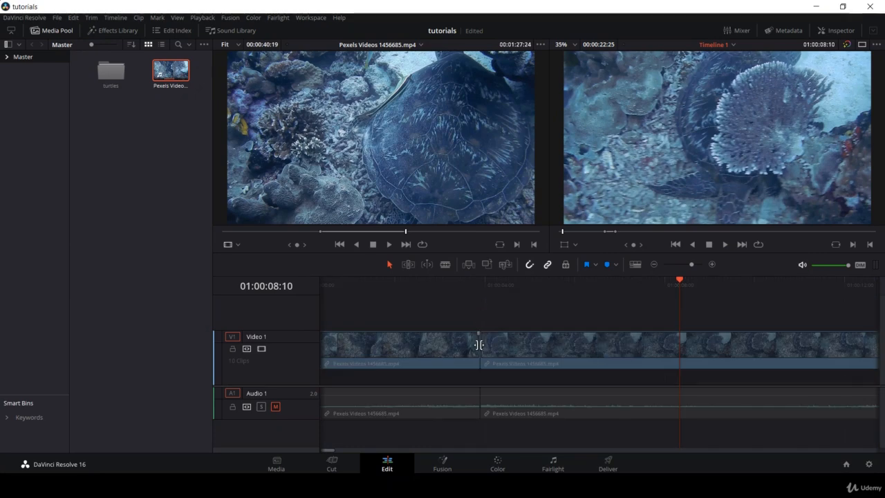
# Step: Try shortening the end of the first clip, undo that trim, and switch to Trim Edit Mode
pyautogui.moveTo(478, 345); pyautogui.dragTo(444, 345)
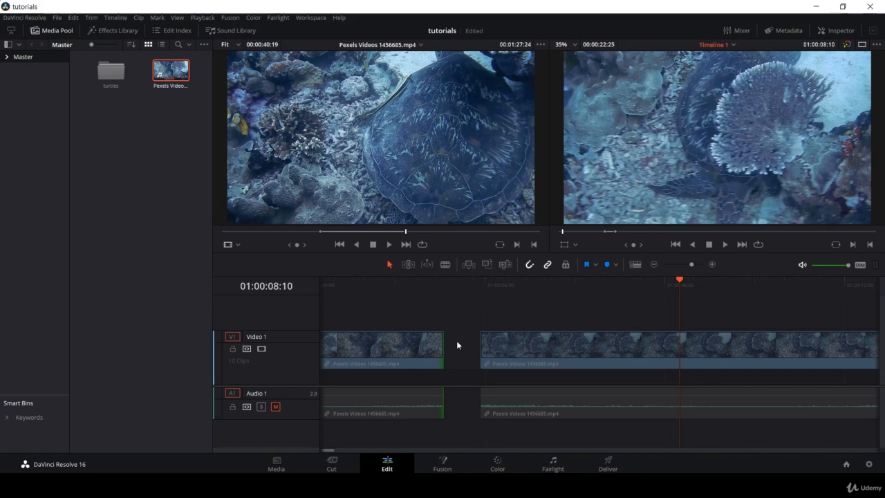
pyautogui.click(409, 264)
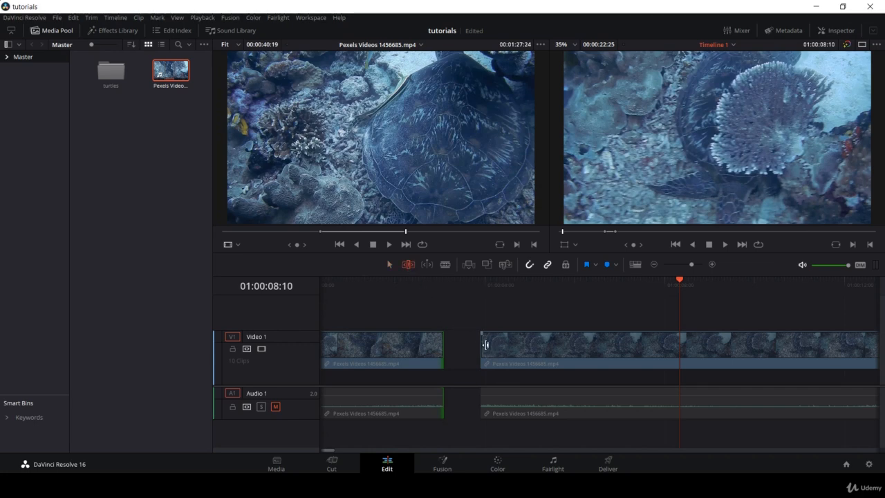
pyautogui.hotkey('ctrl', 'z')
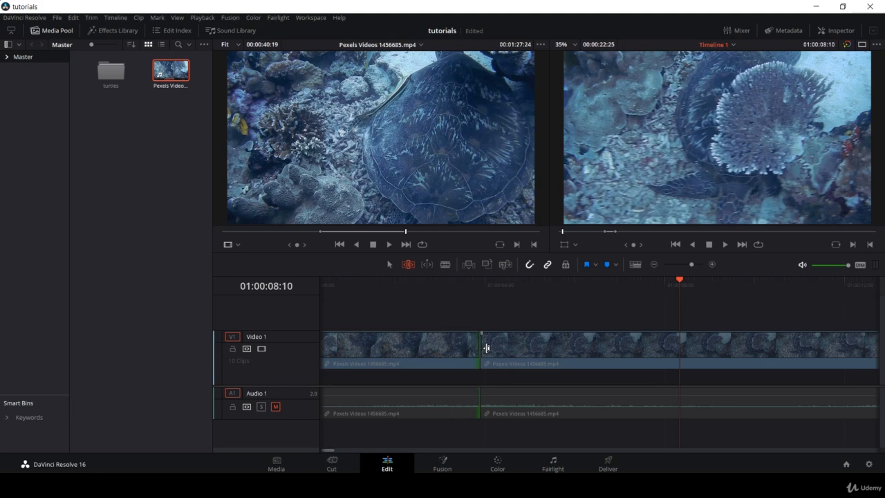
# Step: Ripple-trim about 01:21 off the second clip's start and bring the marked source clip over the timeline viewer's Overwrite edit option
pyautogui.moveTo(486, 348); pyautogui.dragTo(561, 352)
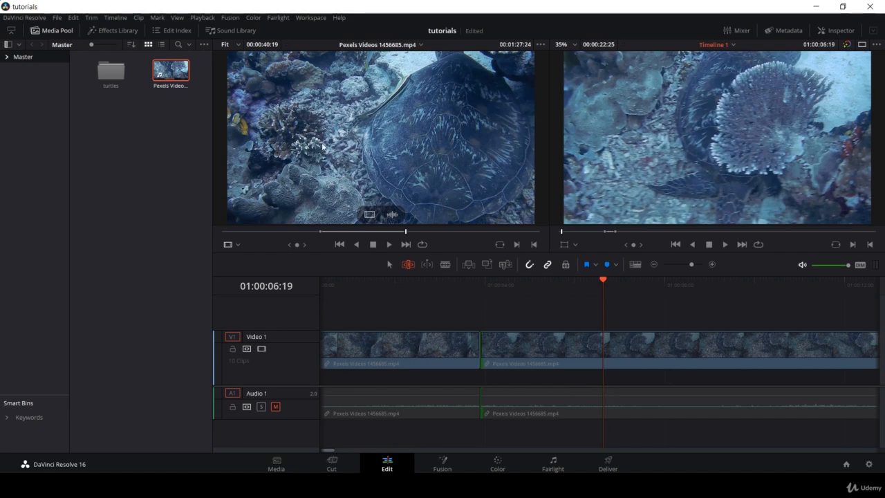
pyautogui.moveTo(387, 162); pyautogui.dragTo(642, 150)
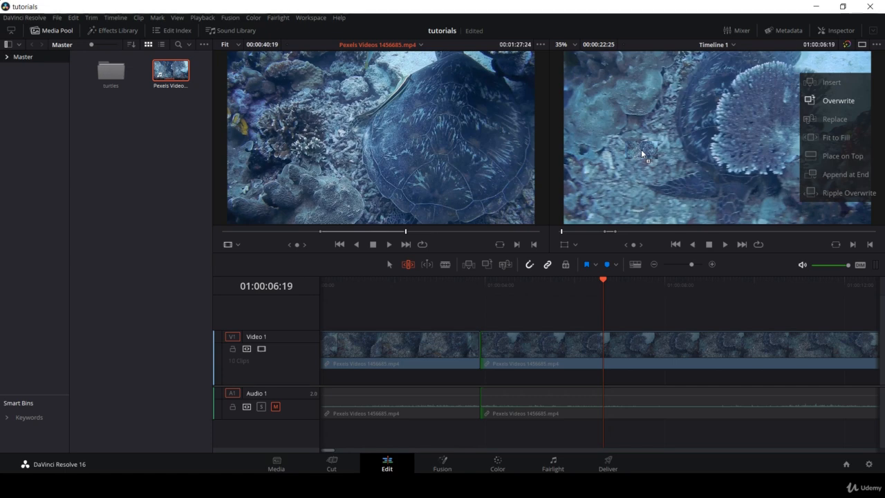
pyautogui.moveTo(642, 149); pyautogui.dragTo(822, 110)
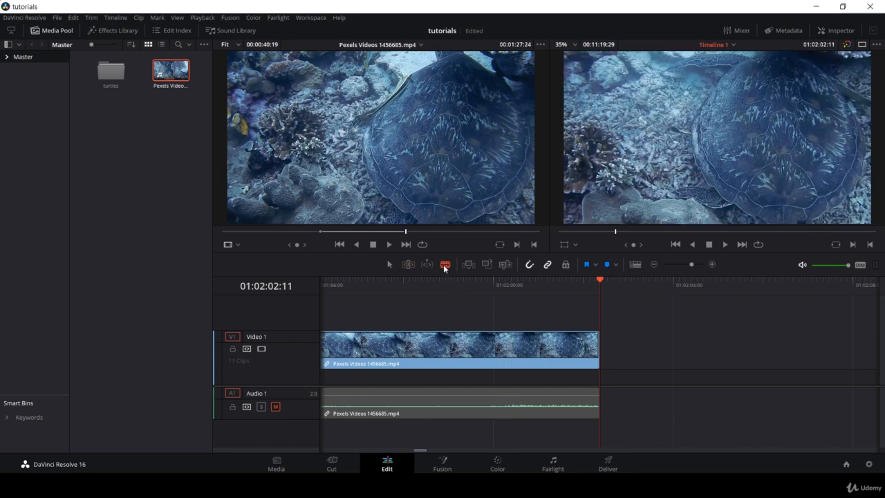
# Step: Split the last clip on the timeline into four pieces with the blade tool
pyautogui.click(446, 348)
pyautogui.click(525, 348)
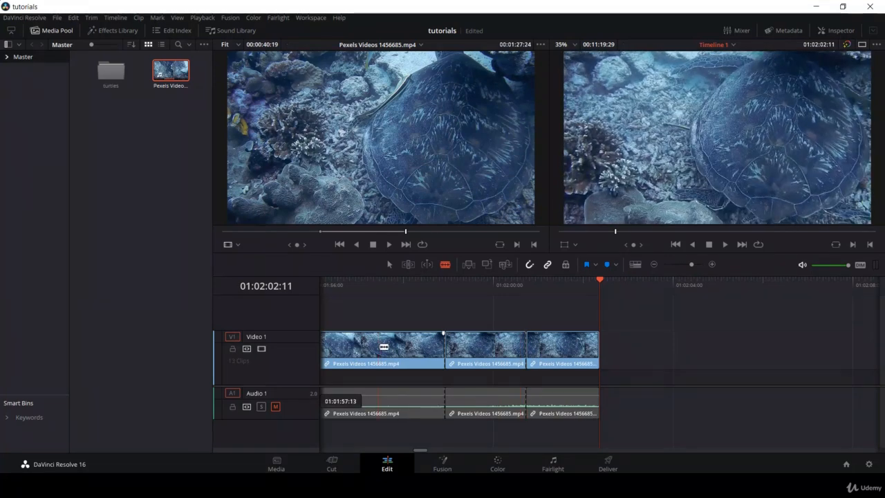
pyautogui.click(380, 347)
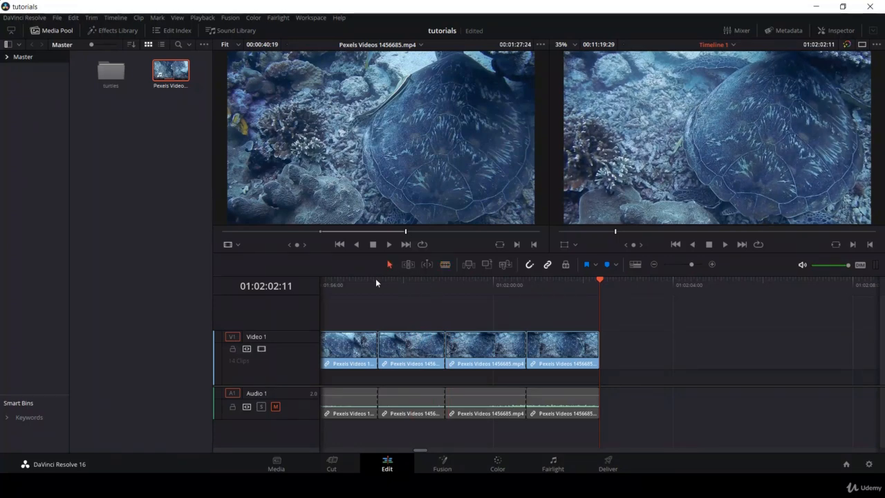
# Step: Try a normal trim on the second piece's start, restore it, and ripple-trim that start by 15 frames in Trim Edit Mode
pyautogui.moveTo(379, 343); pyautogui.dragTo(402, 344)
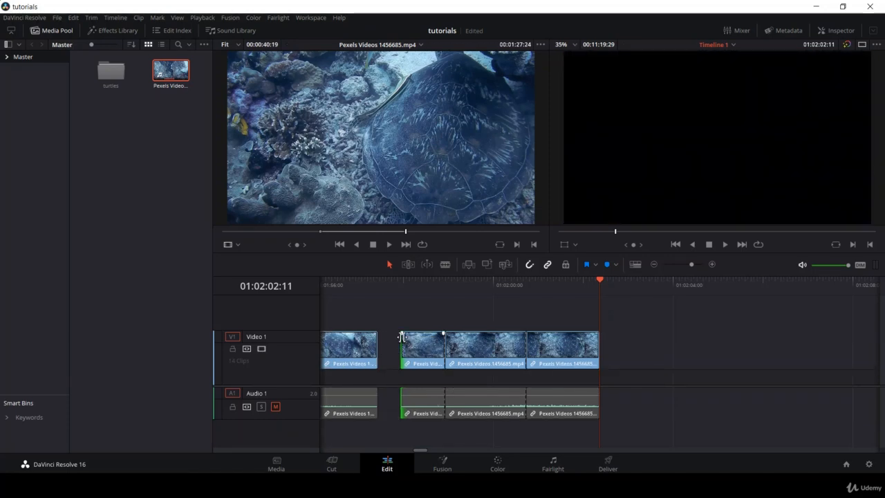
pyautogui.moveTo(401, 336); pyautogui.dragTo(378, 338)
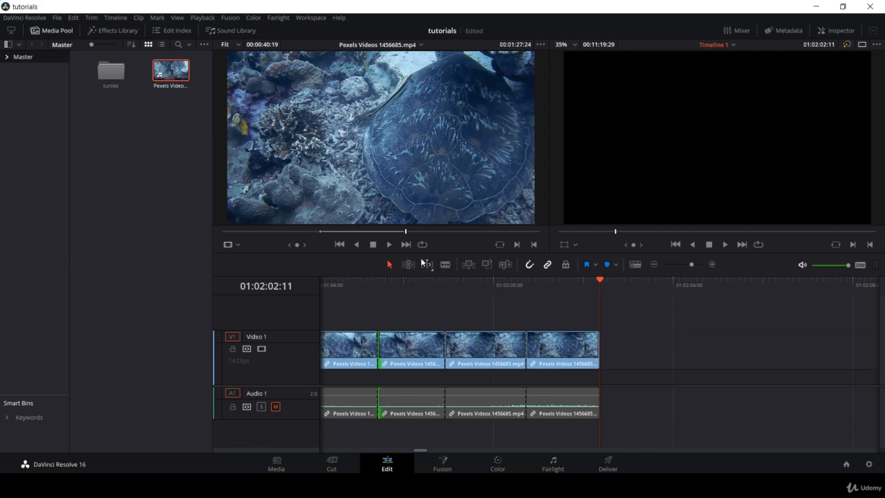
pyautogui.click(410, 266)
pyautogui.moveTo(383, 343); pyautogui.dragTo(406, 349)
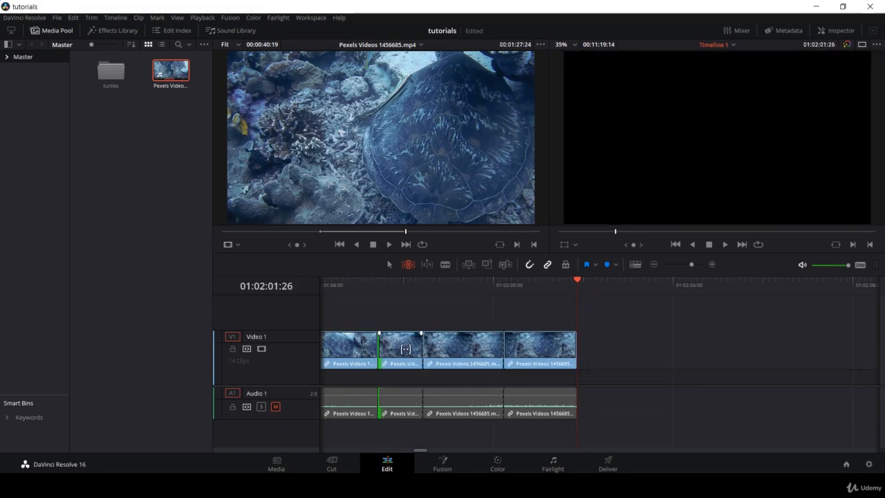
# Step: Show the last clip's properties in the Inspector with the playhead at 01:02:01:03
pyautogui.click(838, 31)
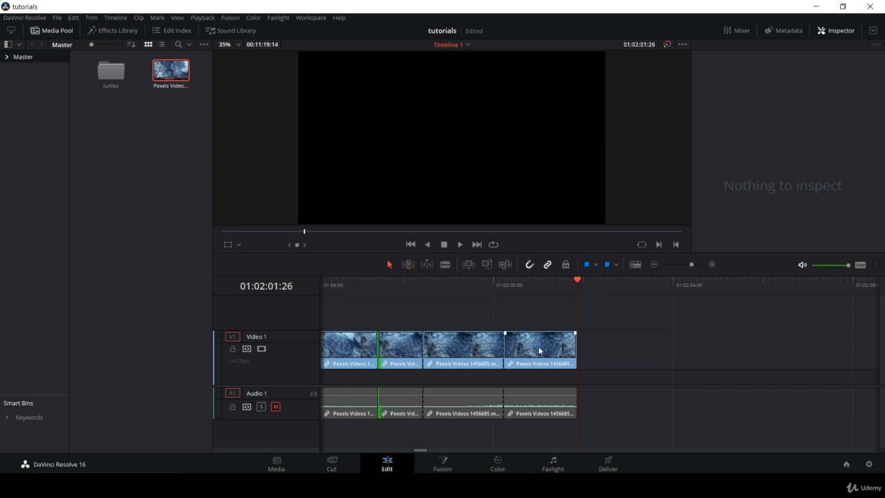
pyautogui.click(539, 351)
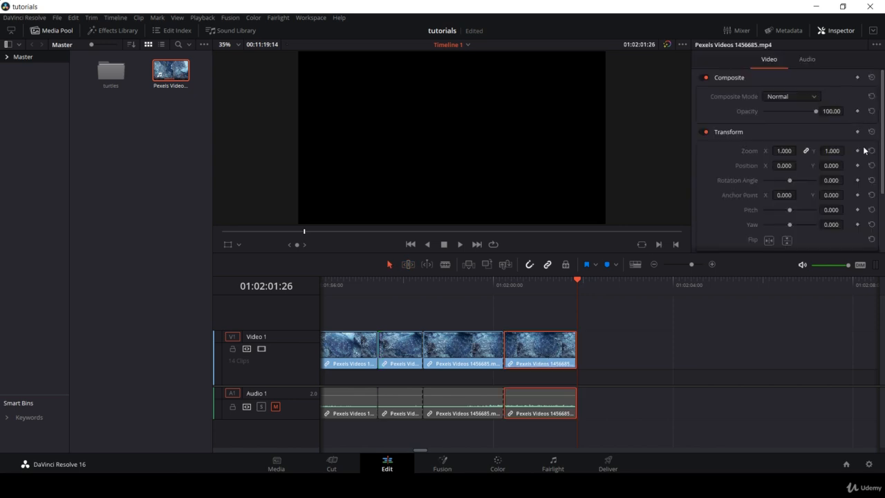
pyautogui.moveTo(566, 284); pyautogui.dragTo(542, 287)
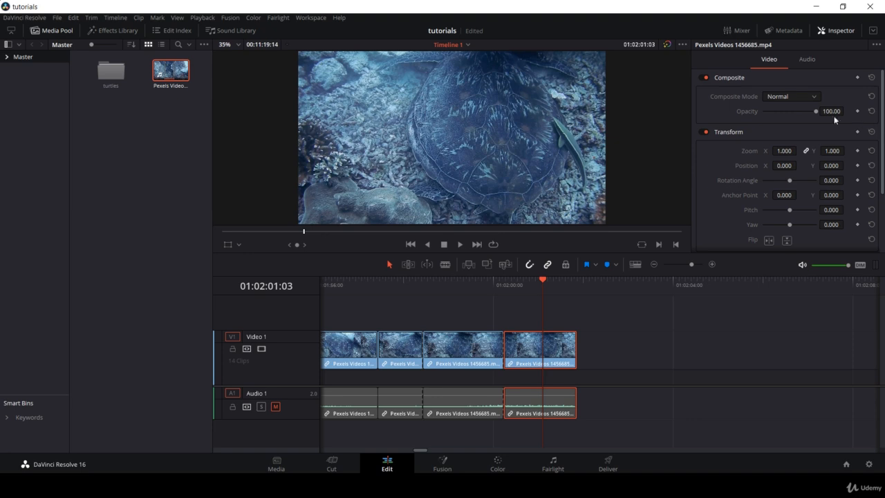
# Step: Try the last clip's zoom at 0.890, reset the zoom, and look over the remaining Inspector settings
pyautogui.moveTo(815, 112)
pyautogui.mouseDown()
pyautogui.moveTo(789, 112)
pyautogui.moveTo(823, 114)
pyautogui.mouseUp()
pyautogui.moveTo(780, 151); pyautogui.dragTo(821, 153)
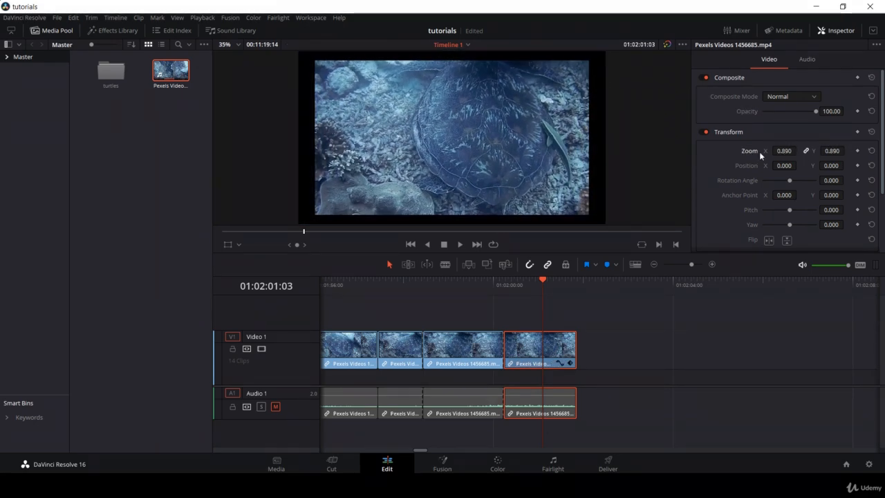
pyautogui.click(872, 150)
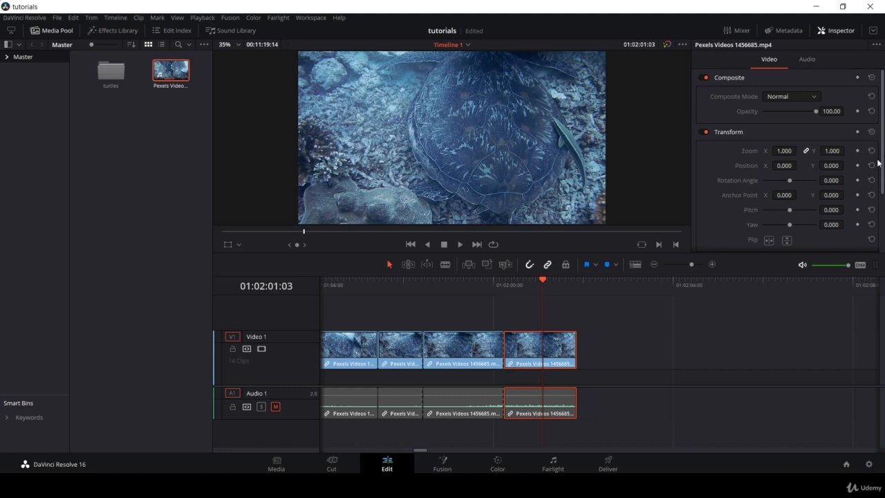
pyautogui.moveTo(880, 162); pyautogui.dragTo(879, 233)
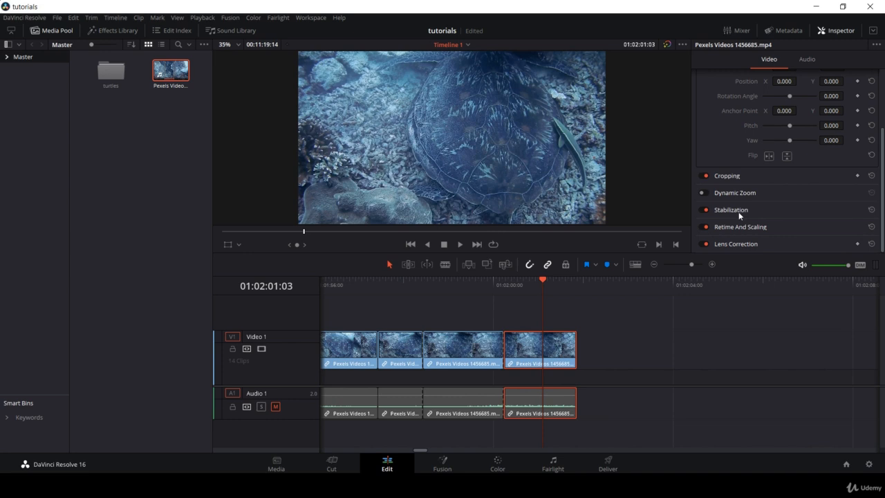
# Step: Add a Cross Dissolve at the start of the third piece and a Blur Dissolve at the cut before the last clip
pyautogui.click(114, 30)
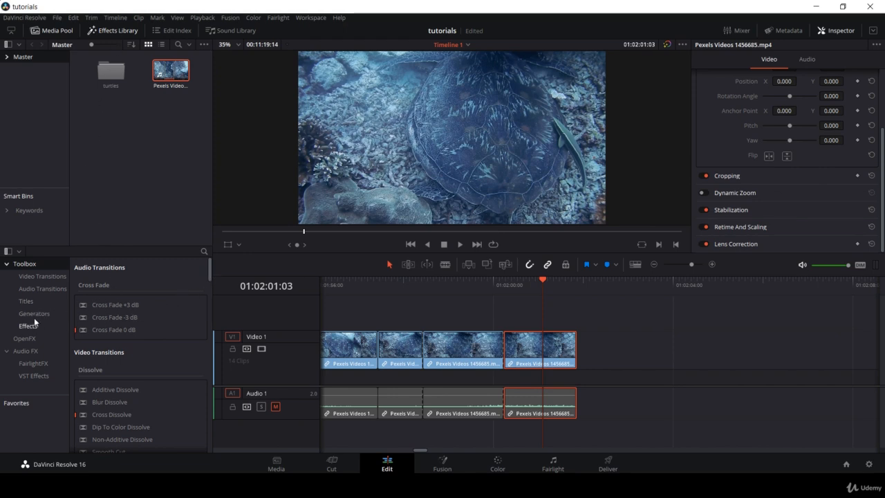
pyautogui.click(35, 280)
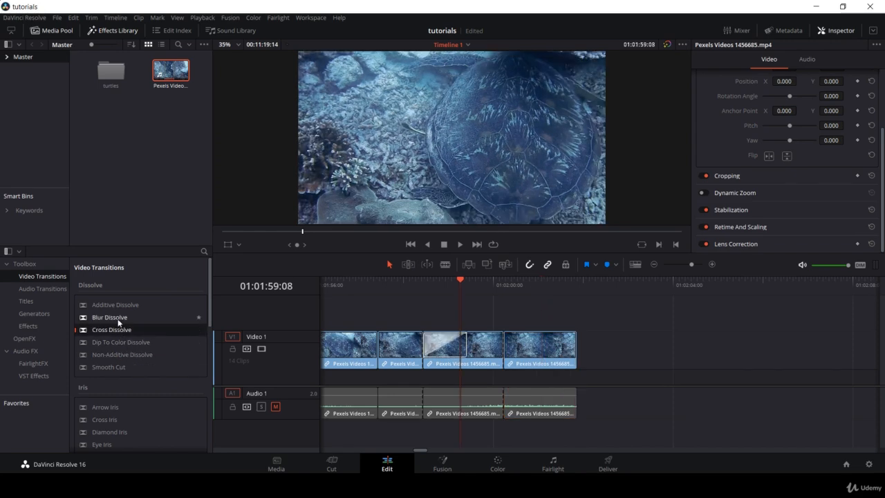
pyautogui.moveTo(118, 322); pyautogui.dragTo(509, 345)
# Step: Play the timeline from just before the last cut to preview the Blur Dissolve transition
pyautogui.moveTo(481, 286)
pyautogui.mouseDown()
pyautogui.moveTo(527, 292)
pyautogui.moveTo(474, 296)
pyautogui.mouseUp()
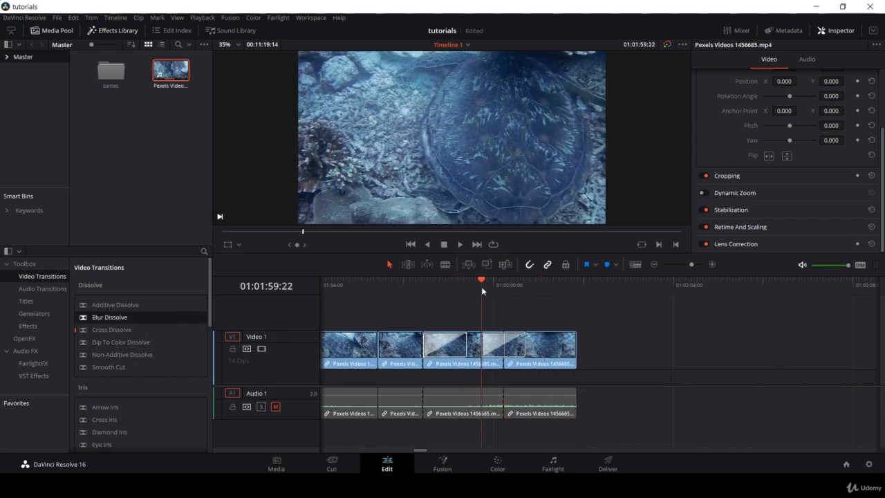
pyautogui.press('space')
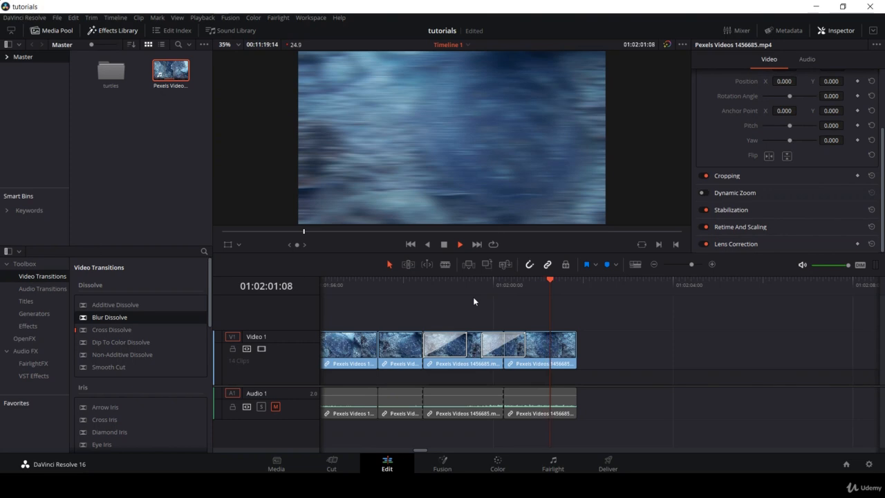
pyautogui.press('space')
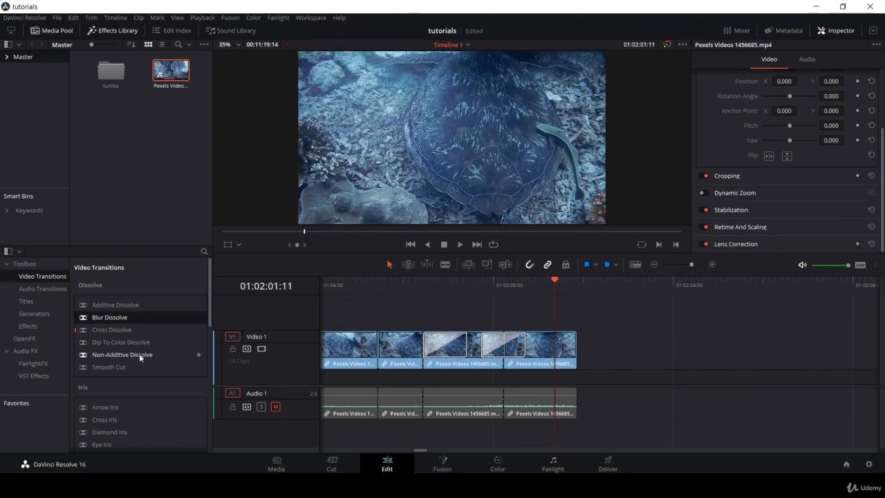
# Step: Look through the Effects, VST Effects and FairlightFX categories of the effects library
pyautogui.click(29, 327)
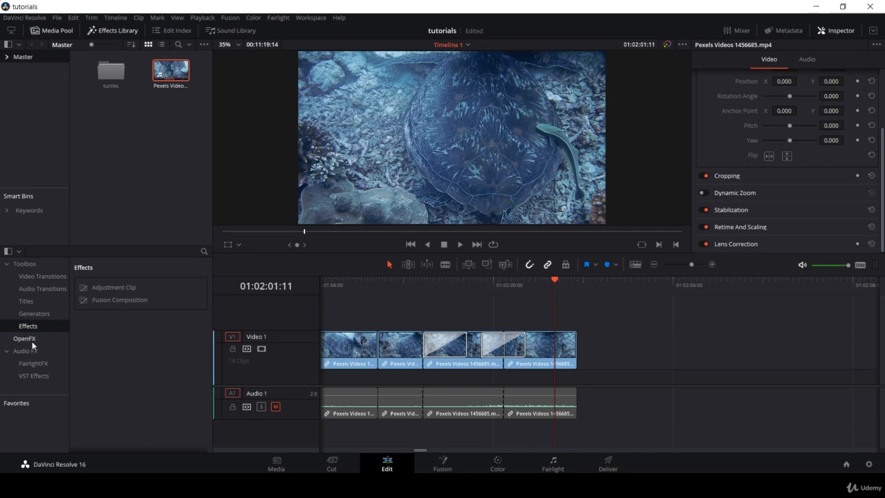
pyautogui.click(36, 375)
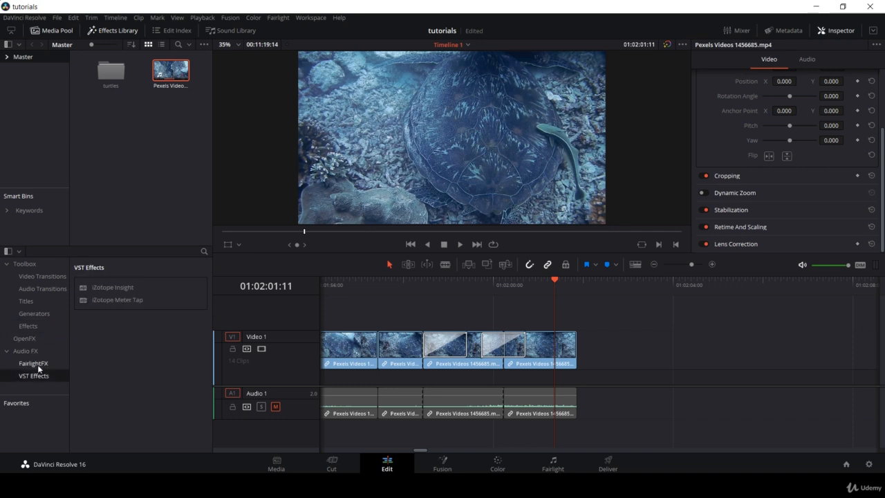
pyautogui.click(35, 364)
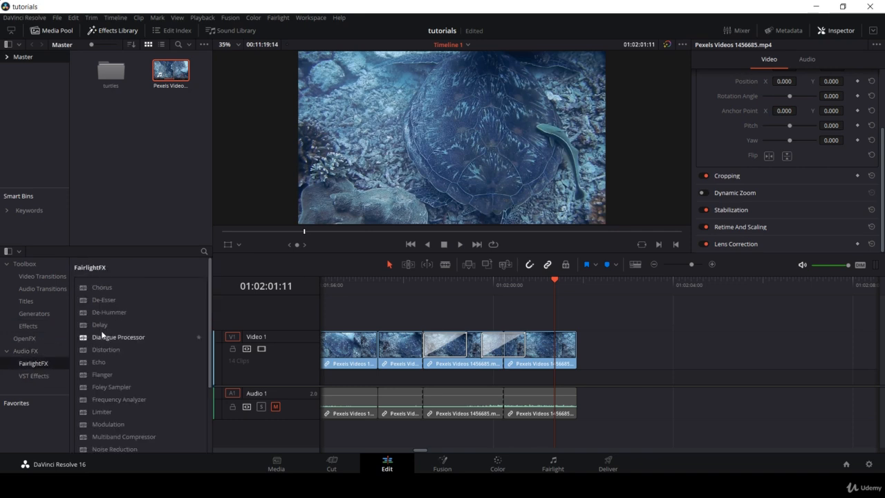
# Step: Apply the OpenFX Gaussian Blur filter to the second piece, around 01:01:57:26, and adjust its ganged horizontal and vertical strength
pyautogui.click(39, 335)
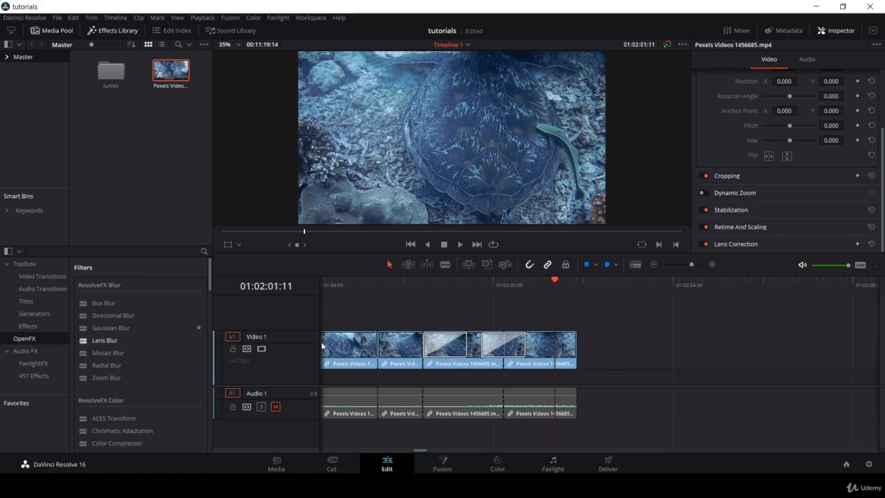
pyautogui.click(400, 286)
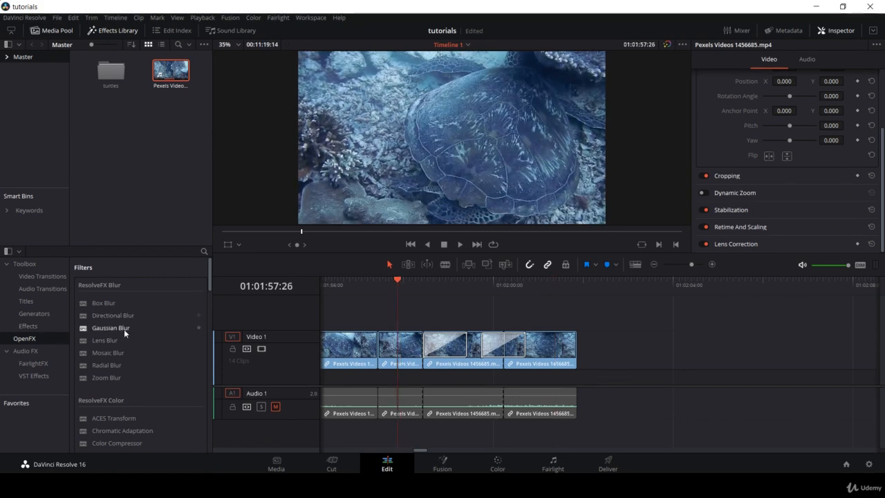
pyautogui.moveTo(113, 328); pyautogui.dragTo(440, 347)
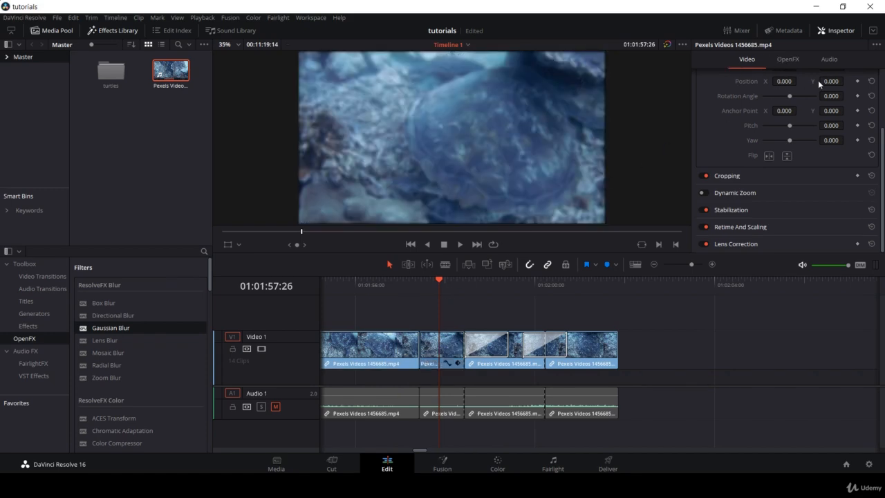
pyautogui.click(787, 61)
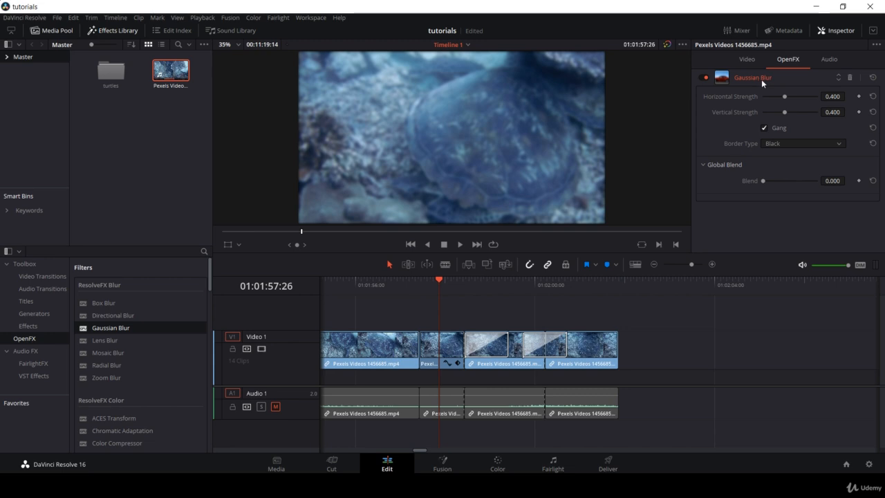
pyautogui.moveTo(783, 96)
pyautogui.mouseDown()
pyautogui.moveTo(770, 95)
pyautogui.moveTo(805, 94)
pyautogui.moveTo(775, 99)
pyautogui.moveTo(790, 101)
pyautogui.mouseUp()
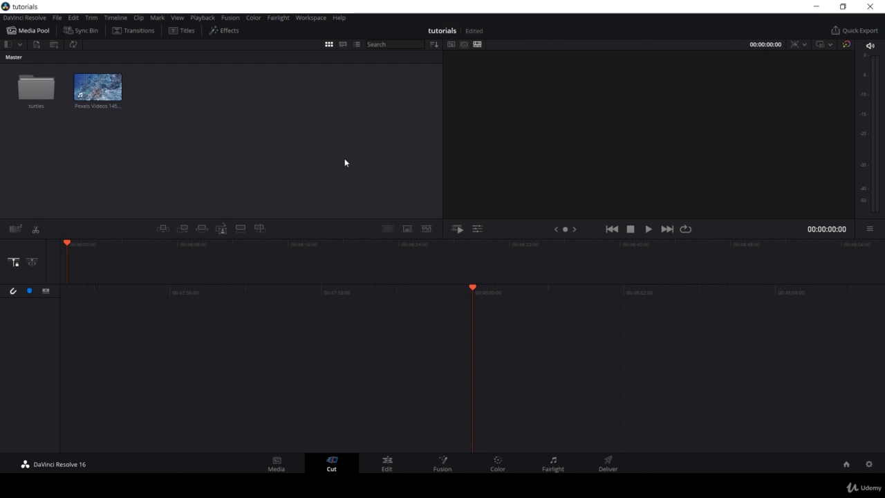
# Step: On the Cut page, open the turtles bin and compare its filmstrip and list views, returning to thumbnails
pyautogui.click(117, 110)
pyautogui.doubleClick(36, 88)
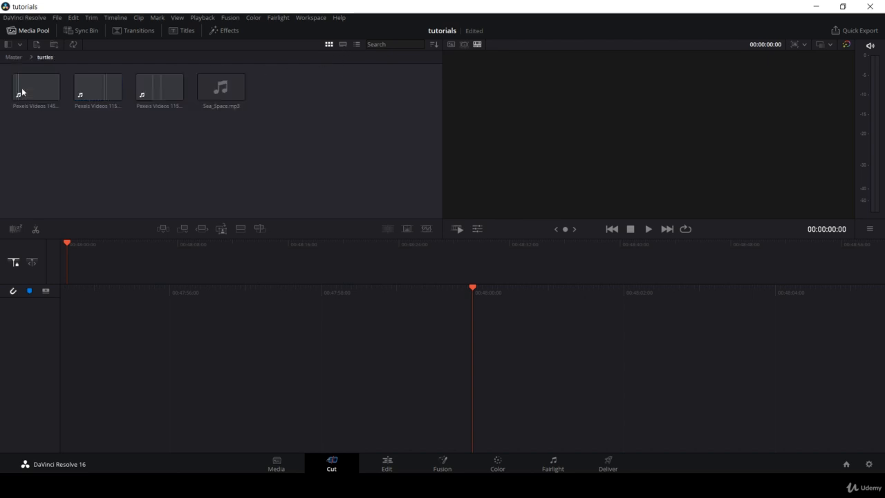
pyautogui.click(341, 44)
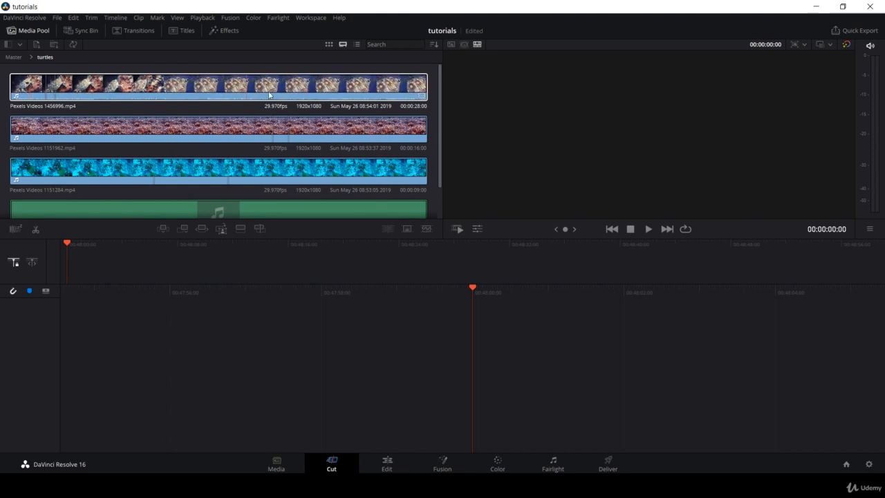
pyautogui.click(357, 44)
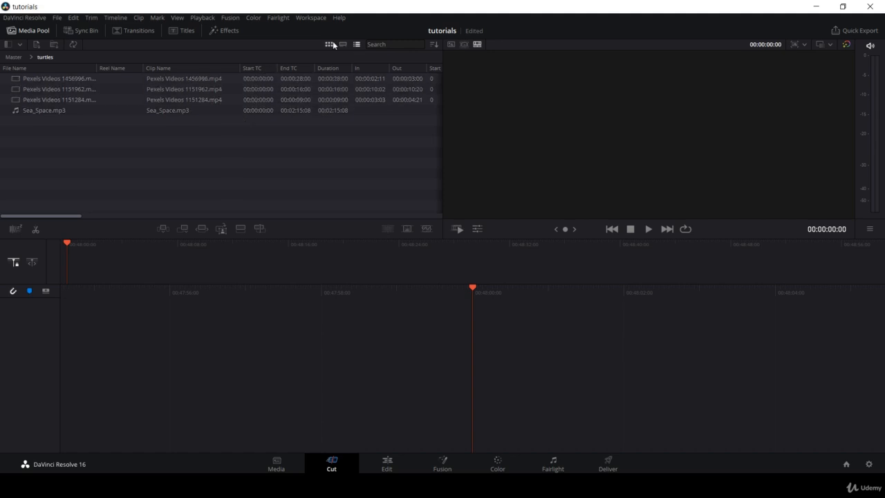
pyautogui.click(329, 45)
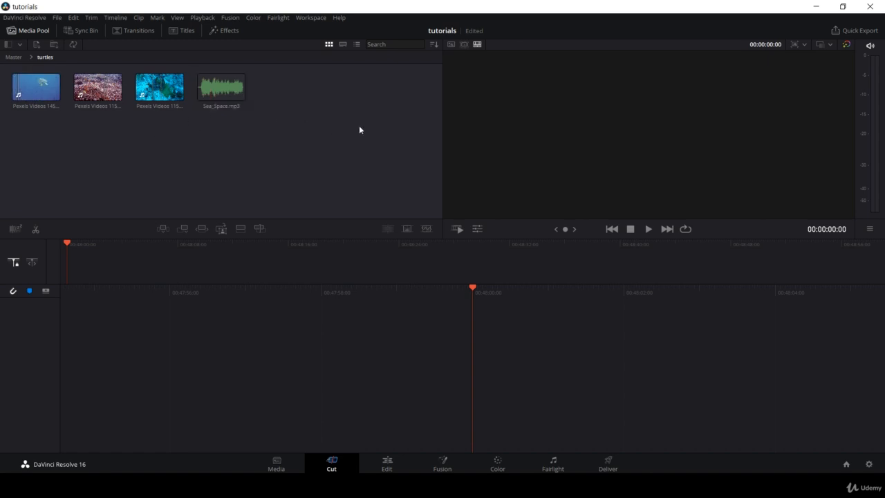
# Step: Load Pexels Videos 1151284.mp4 in the Cut page viewer and compare that layout with the Edit page's two viewers
pyautogui.click(163, 93)
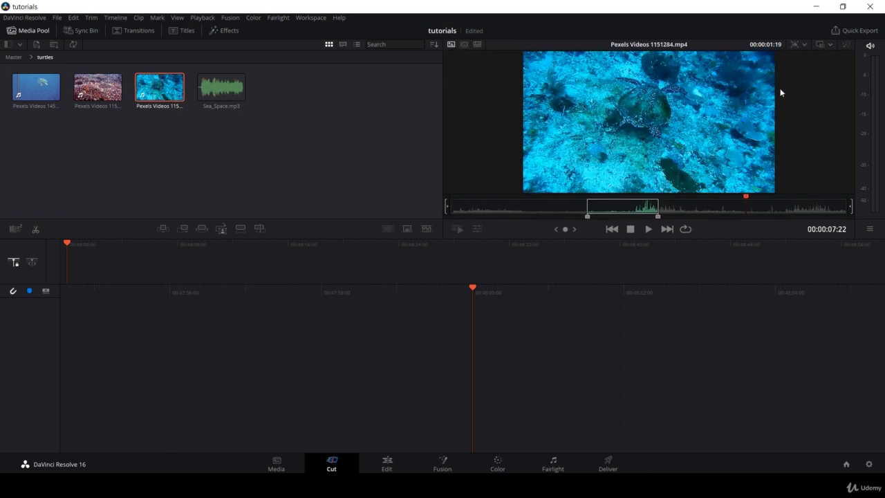
pyautogui.click(374, 463)
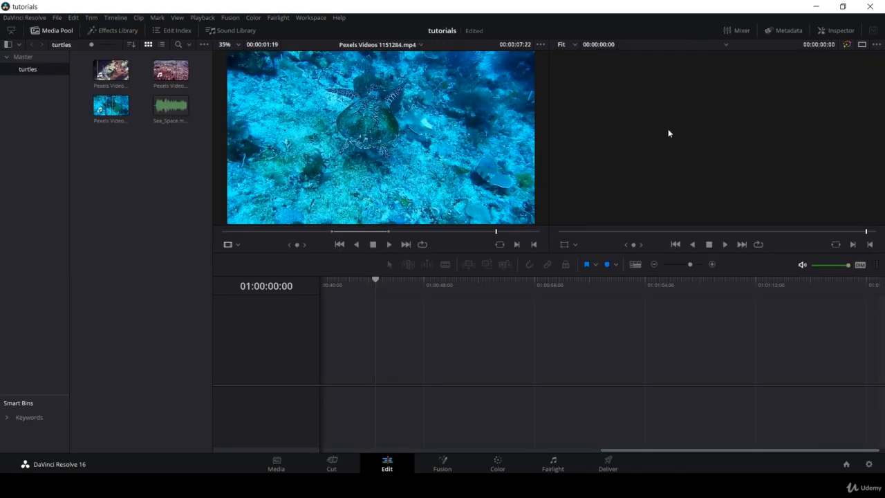
pyautogui.click(338, 462)
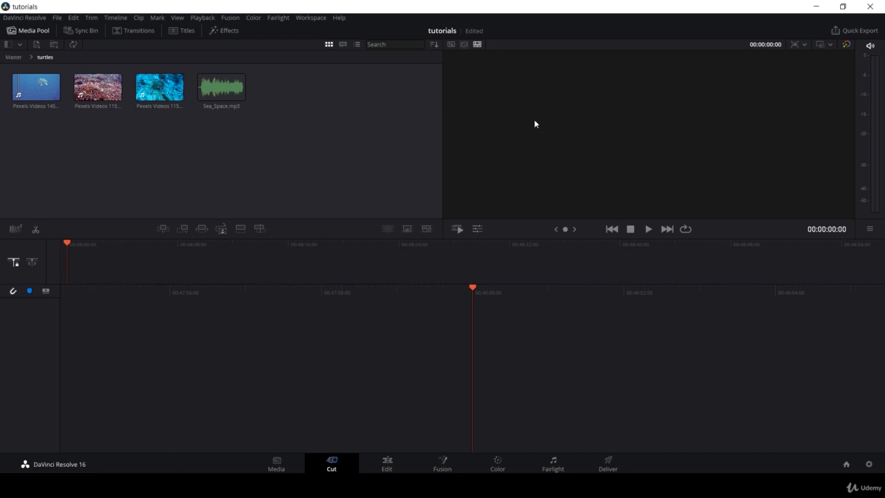
pyautogui.click(161, 93)
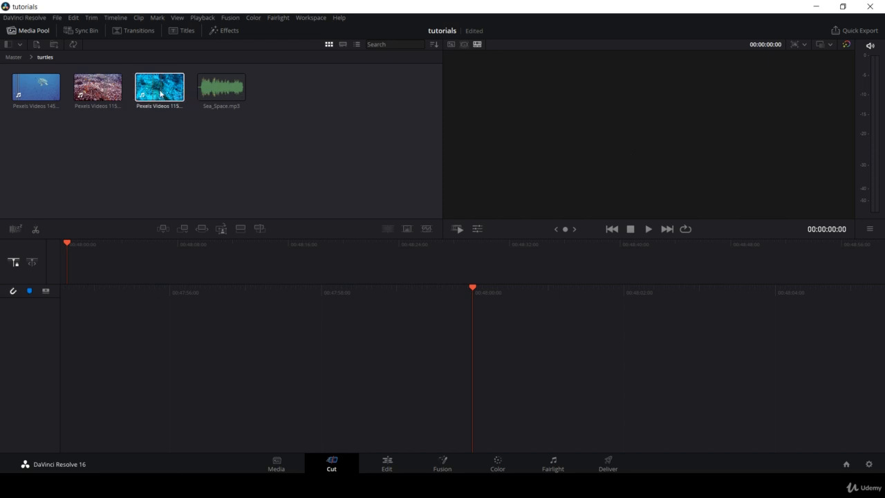
# Step: Mark Pexels Videos 1151284.mp4 from about 00:00:05:03 to 00:00:05:20 and add that section to the empty timeline with Smart Insert
pyautogui.doubleClick(161, 94)
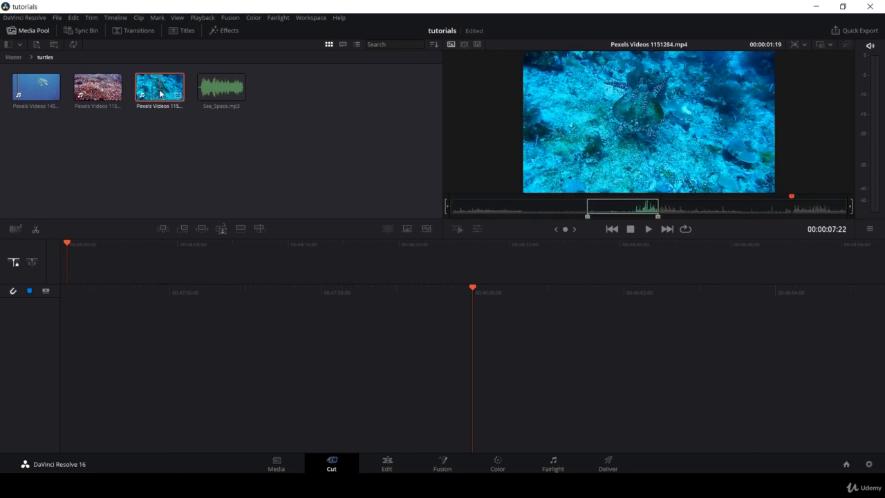
pyautogui.click(673, 207)
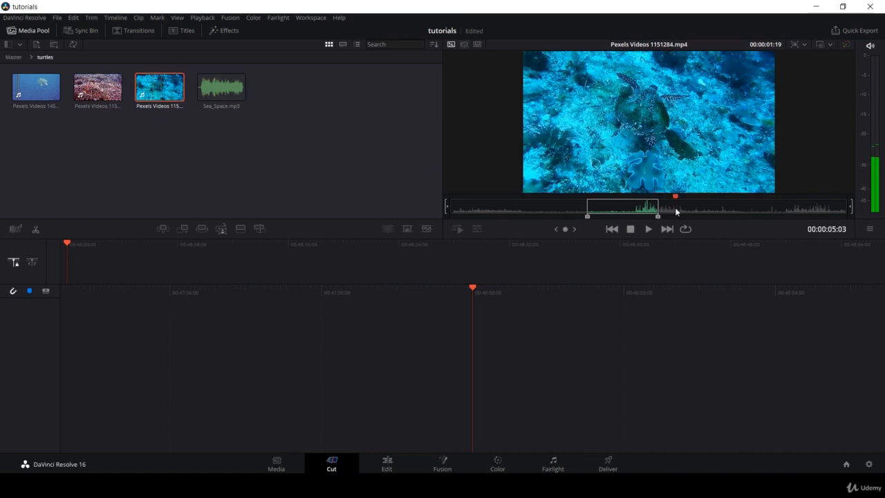
pyautogui.press('i')
pyautogui.moveTo(676, 209); pyautogui.dragTo(702, 211)
pyautogui.press('o')
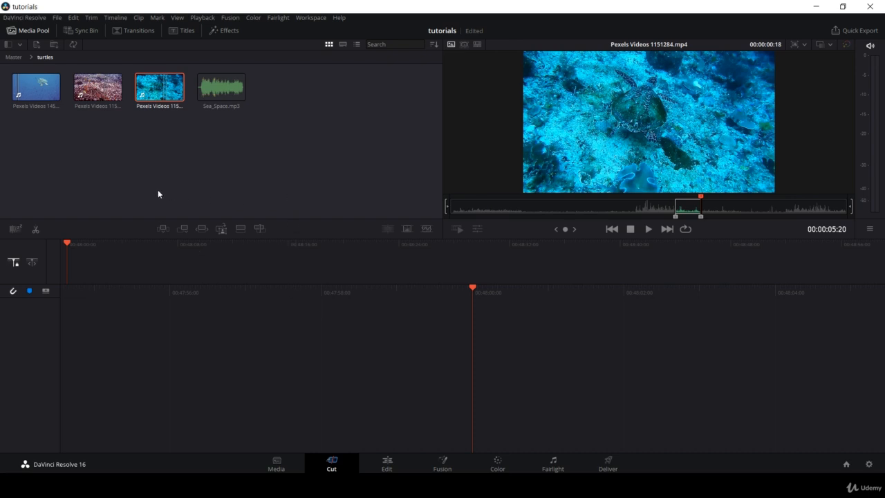
pyautogui.click(163, 229)
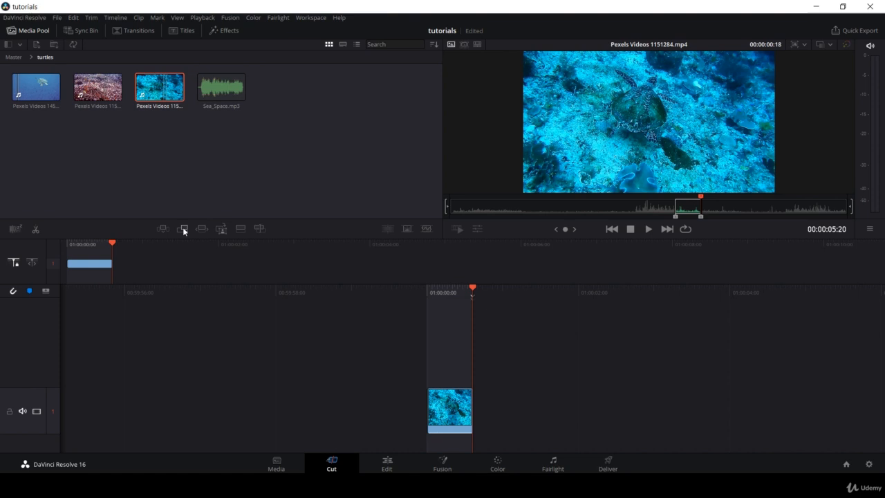
# Step: Mark a 00:00:01:07 section of Pexels Videos 1151962.mp4 ending at 00:00:07:10 and append it to the end of the timeline
pyautogui.click(93, 97)
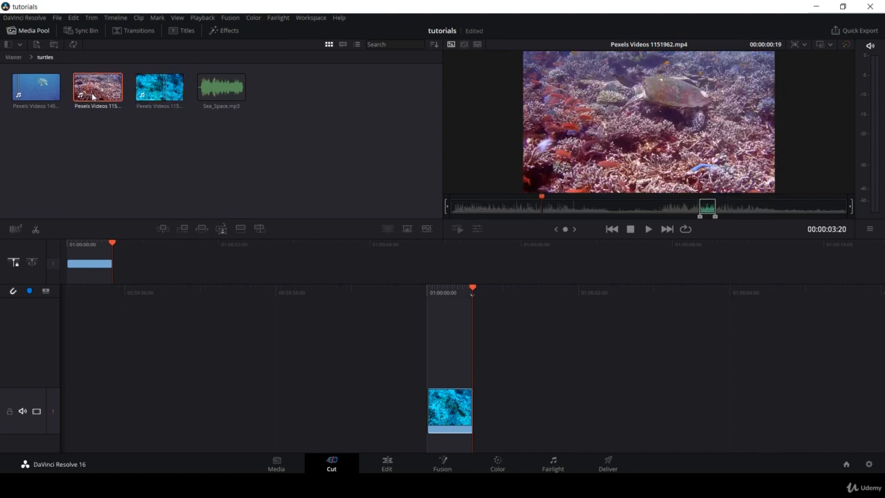
pyautogui.click(598, 211)
pyautogui.moveTo(600, 212); pyautogui.dragTo(603, 212)
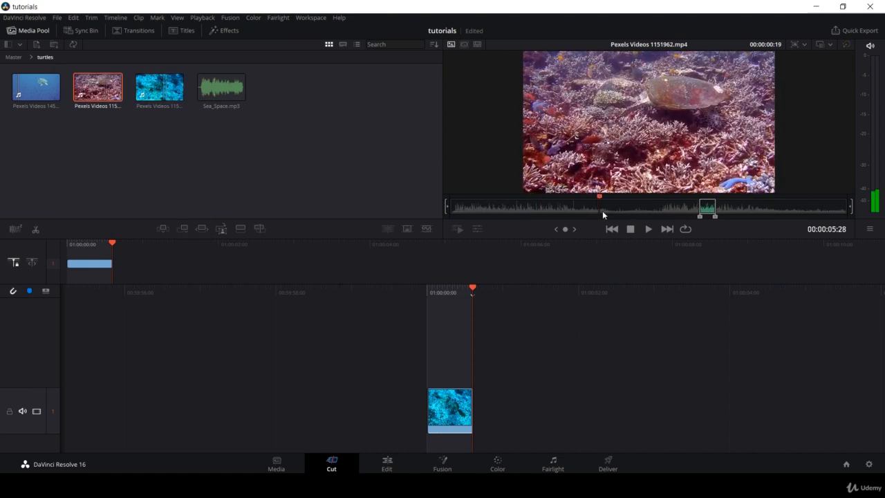
pyautogui.press('i')
pyautogui.click(632, 212)
pyautogui.press('o')
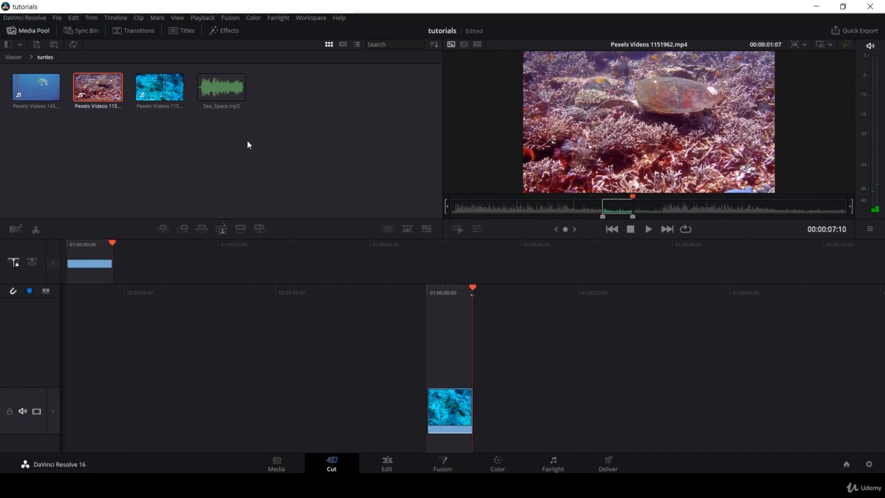
pyautogui.click(183, 228)
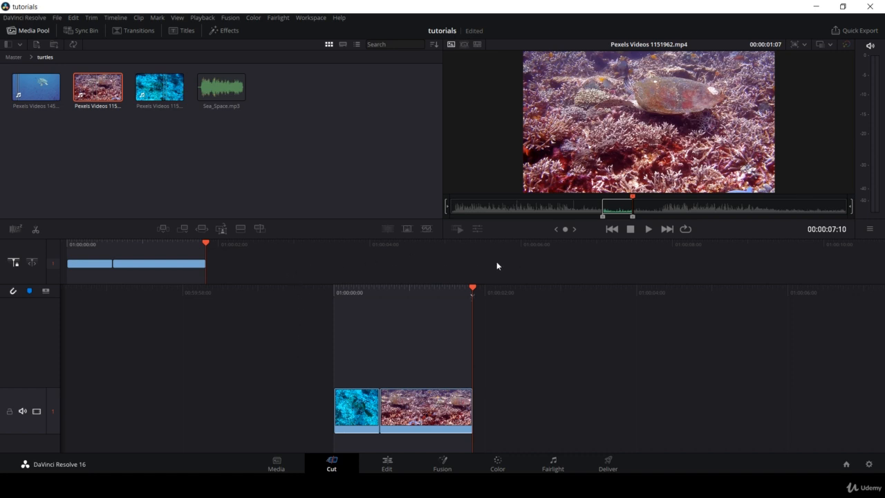
# Step: Move the coral reef clip further along the timeline so it ends at 01:00:09:23, and jump between the two separated clips
pyautogui.moveTo(189, 250); pyautogui.dragTo(150, 251)
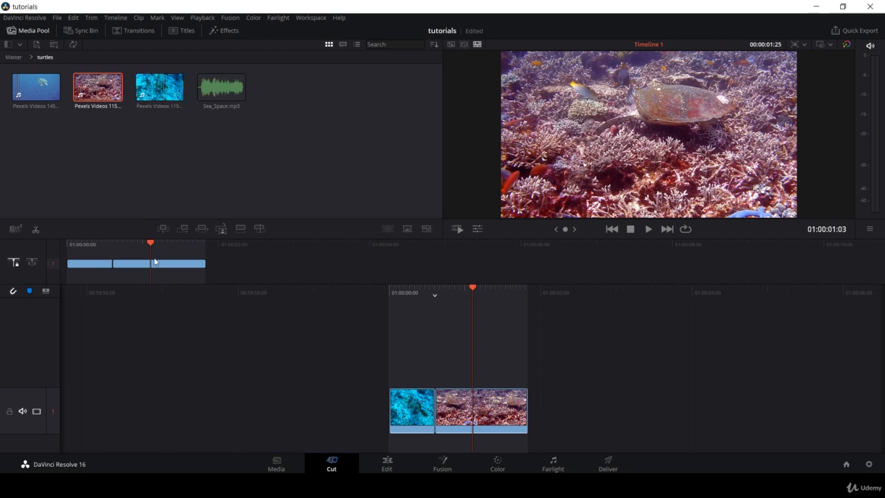
pyautogui.moveTo(156, 263); pyautogui.dragTo(852, 266)
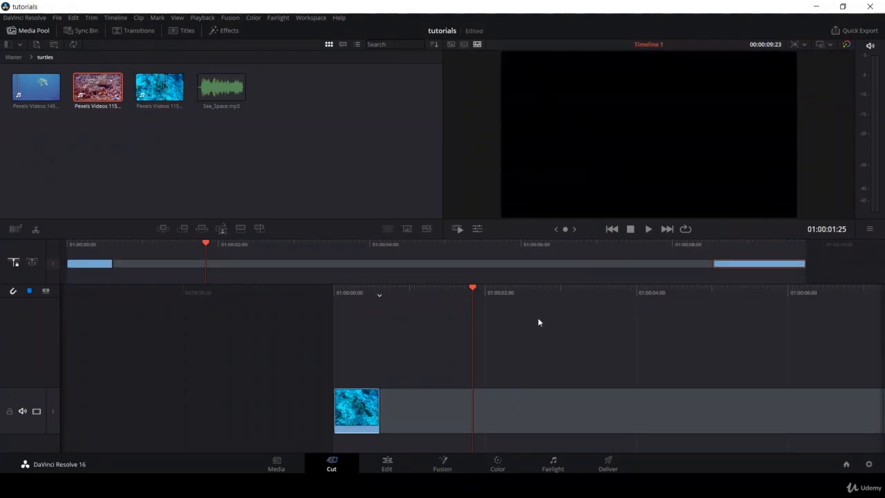
pyautogui.moveTo(520, 294); pyautogui.dragTo(111, 293)
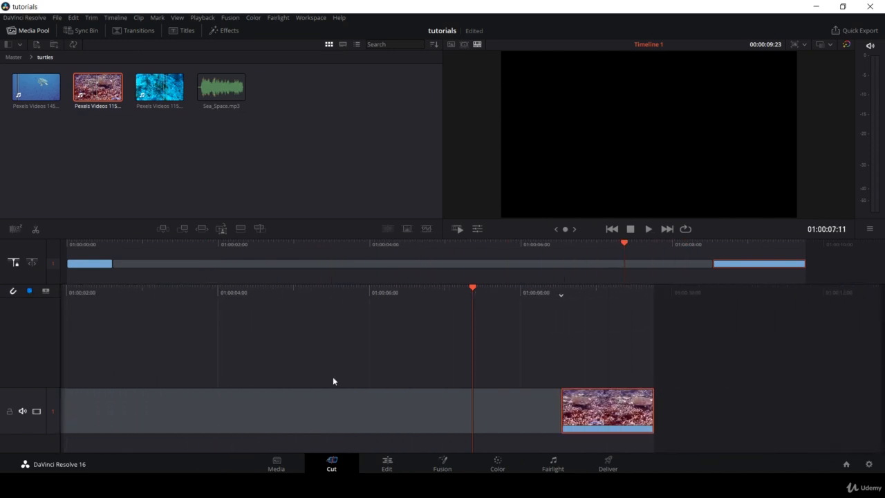
pyautogui.click(478, 306)
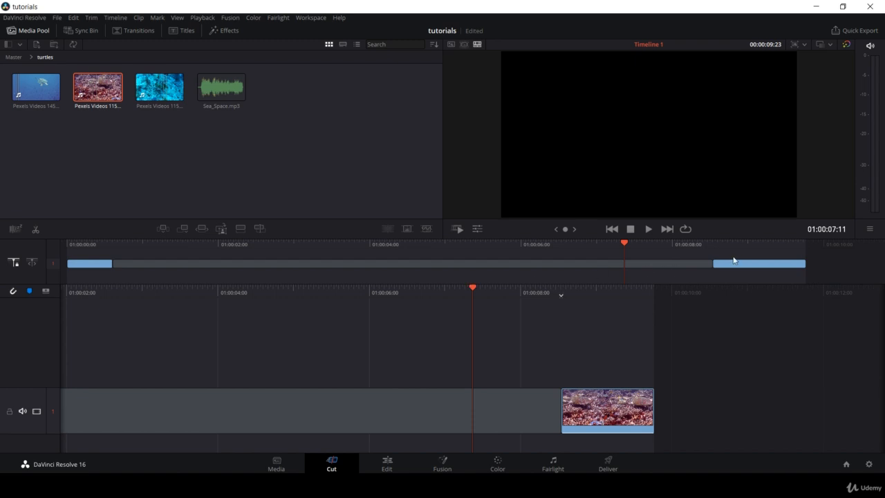
pyautogui.click(774, 245)
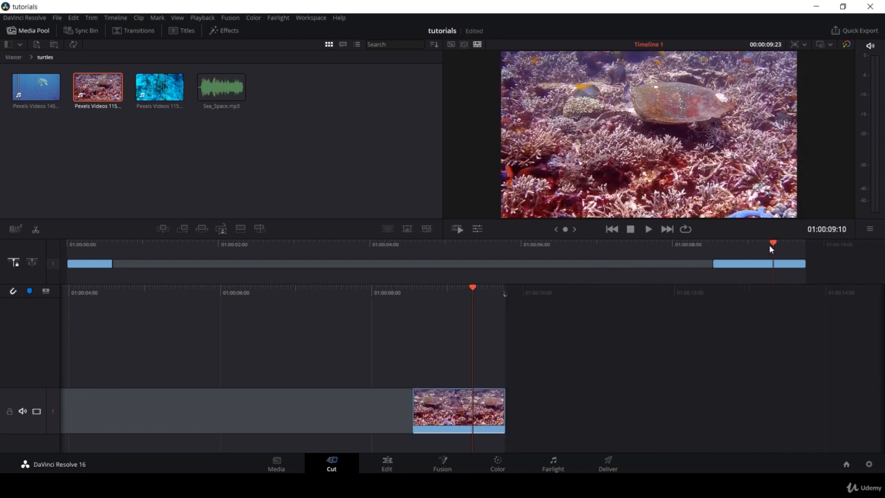
pyautogui.click(87, 247)
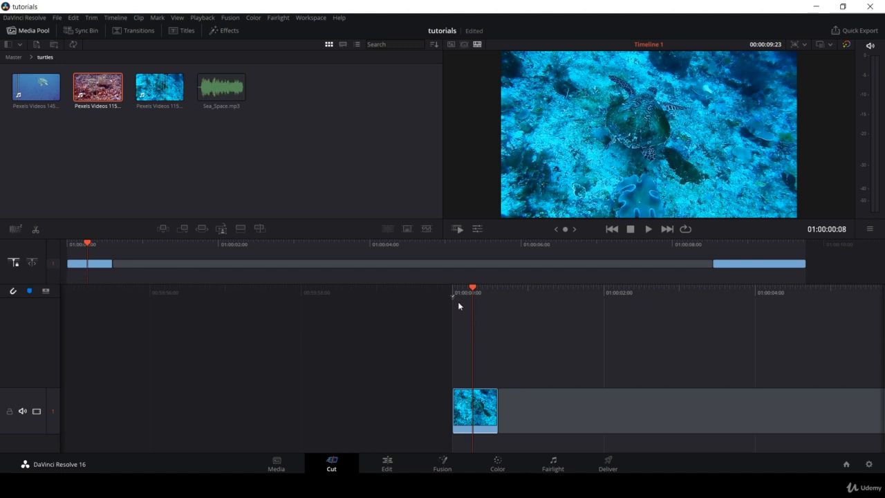
# Step: Compare scrubbing with the free playhead and the locked playhead, returning to the locked mode
pyautogui.click(31, 263)
pyautogui.moveTo(502, 293); pyautogui.dragTo(494, 370)
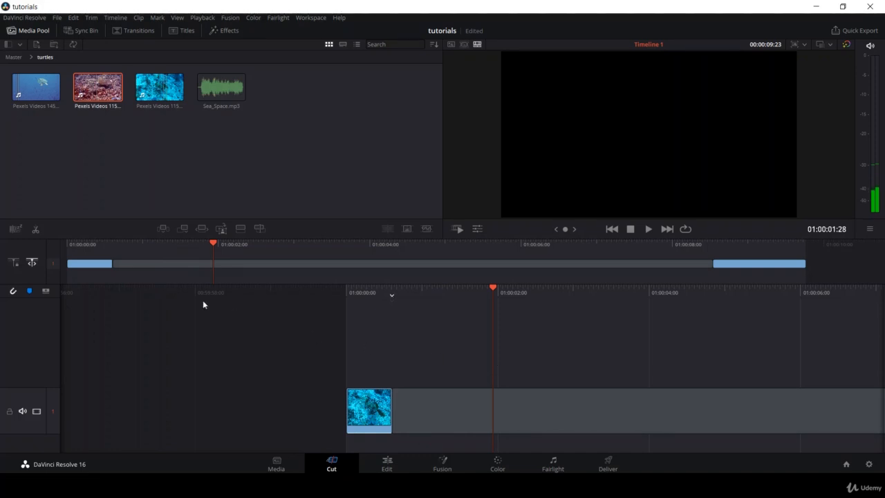
pyautogui.click(14, 262)
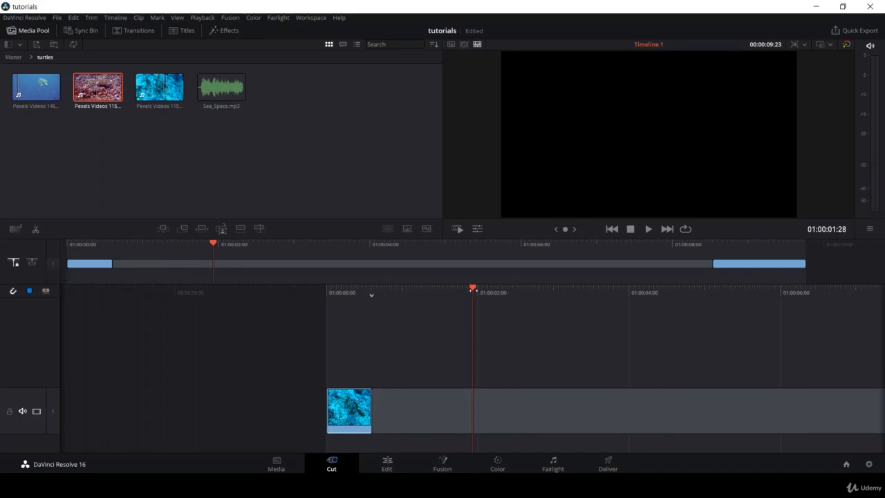
pyautogui.moveTo(473, 290); pyautogui.dragTo(371, 334)
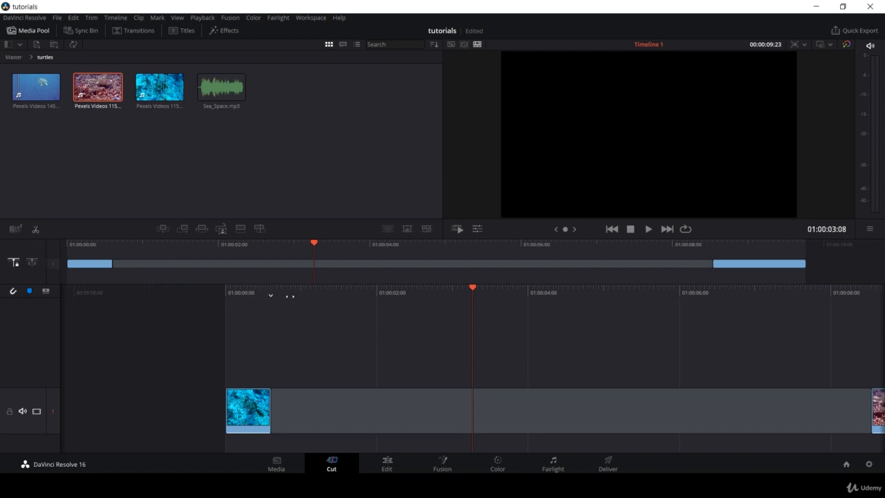
# Step: Split the first blue turtle clip at 01:00:00:14 and again at 01:00:00:07
pyautogui.moveTo(473, 287); pyautogui.dragTo(684, 300)
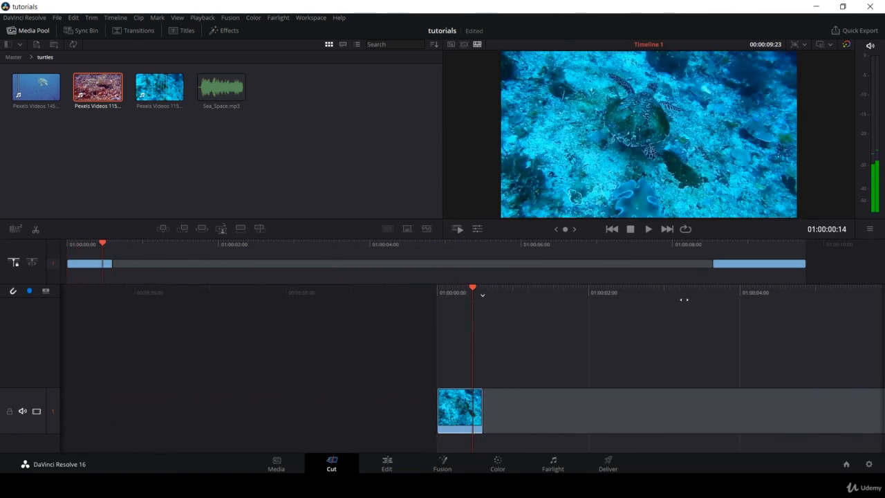
pyautogui.click(36, 229)
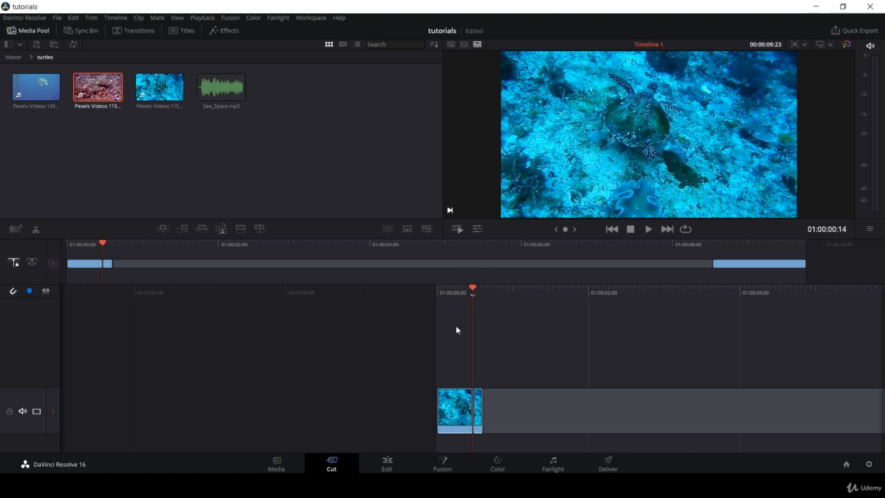
pyautogui.moveTo(468, 289); pyautogui.dragTo(471, 289)
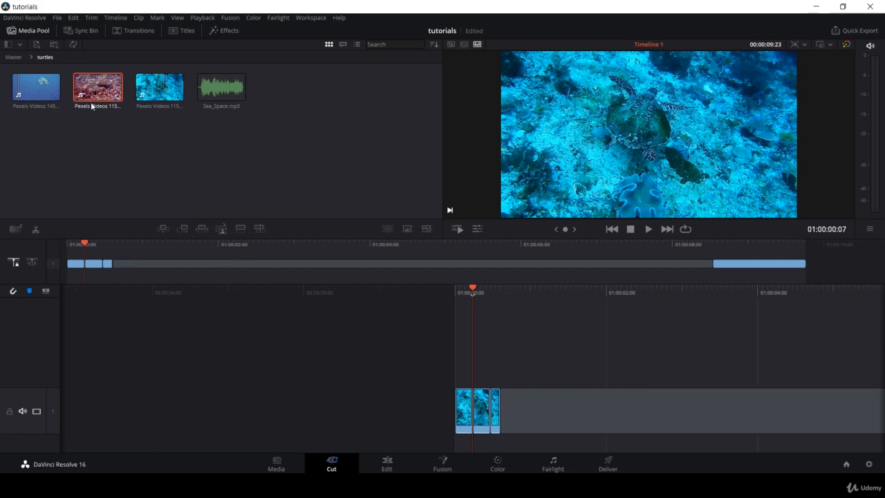
# Step: Load Pexels Videos 1456996.mp4 and mark a section from about 00:00:06:17 to 00:00:08:02
pyautogui.click(52, 93)
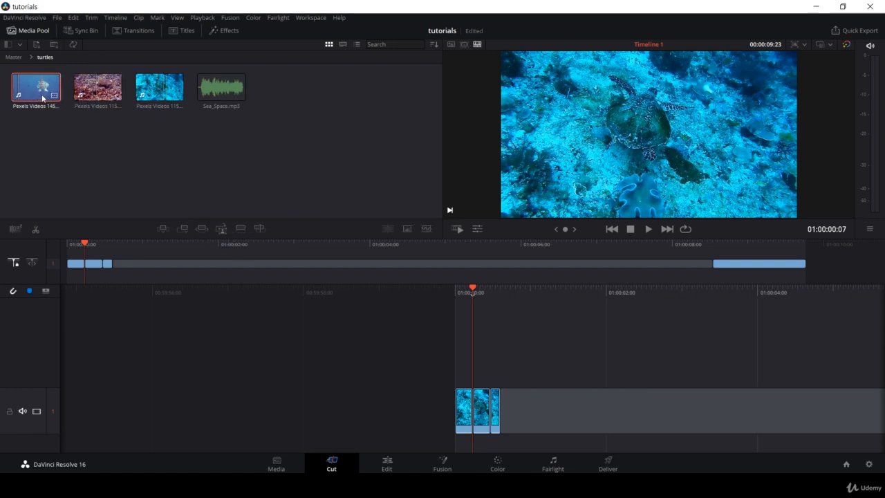
pyautogui.click(543, 211)
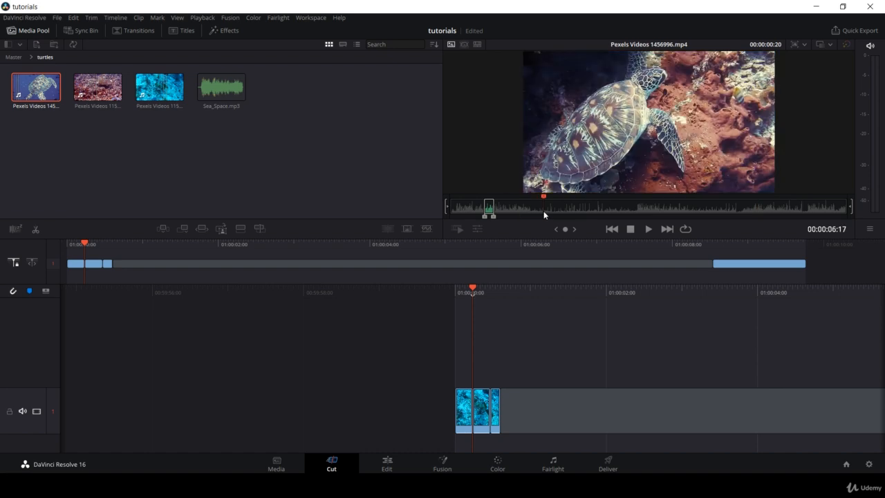
pyautogui.press('i')
pyautogui.click(565, 212)
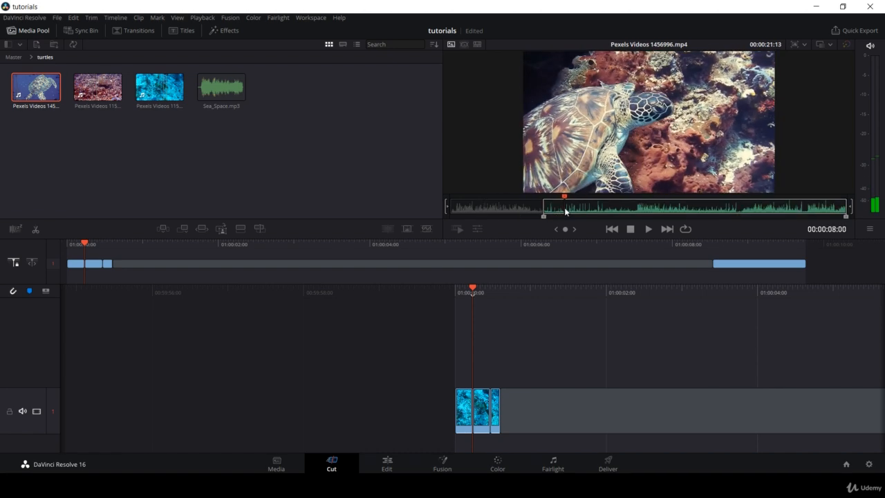
pyautogui.press('o')
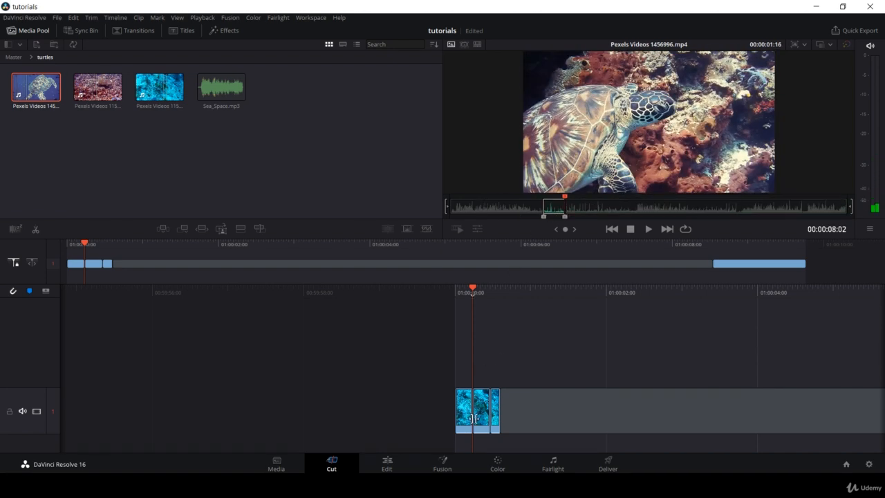
# Step: Set the clip color of the timeline clips to Violet
pyautogui.moveTo(425, 363); pyautogui.dragTo(521, 423)
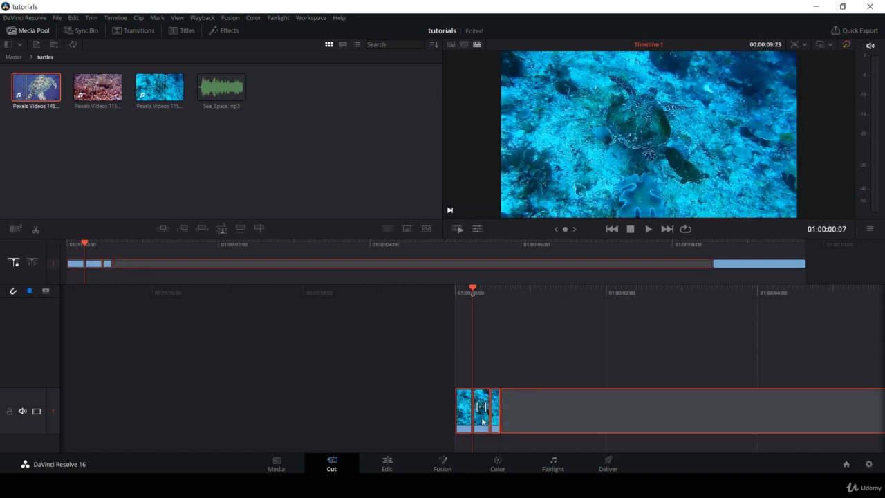
pyautogui.rightClick(483, 420)
pyautogui.moveTo(519, 353)
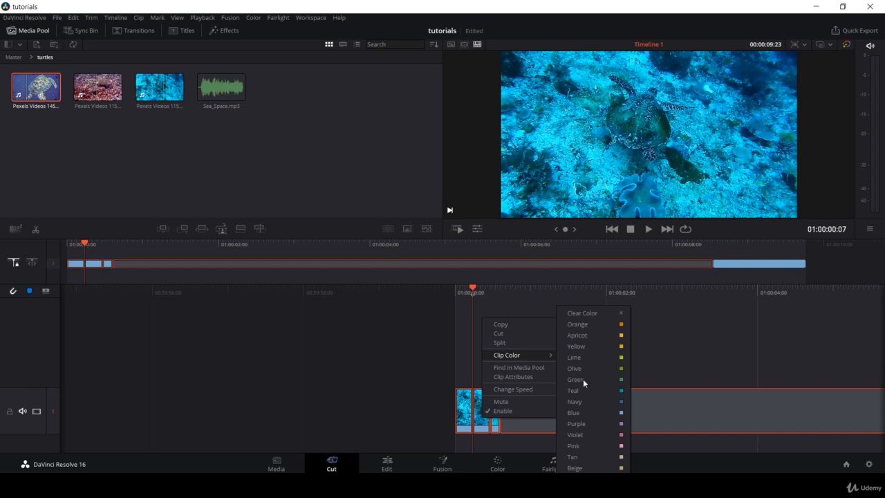
pyautogui.click(596, 434)
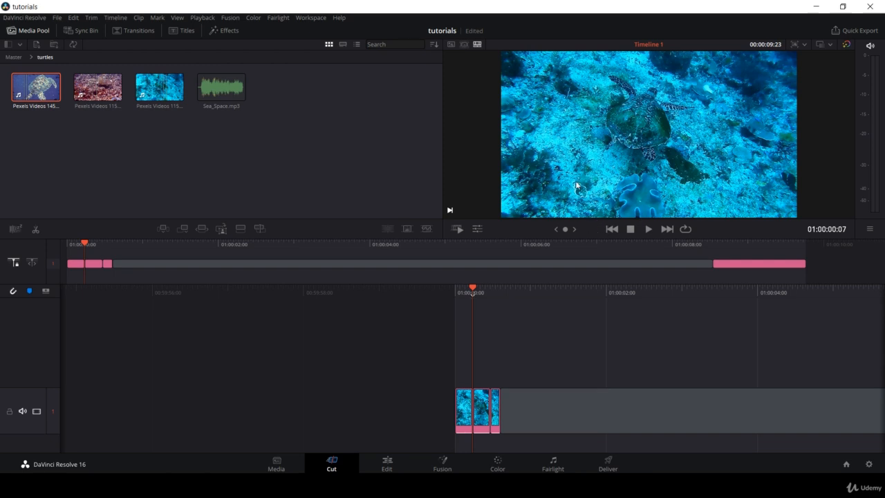
# Step: Replace the middle piece of the split blue clip with the marked section of Pexels Videos 1456996.mp4 using Ripple Overwrite
pyautogui.click(36, 89)
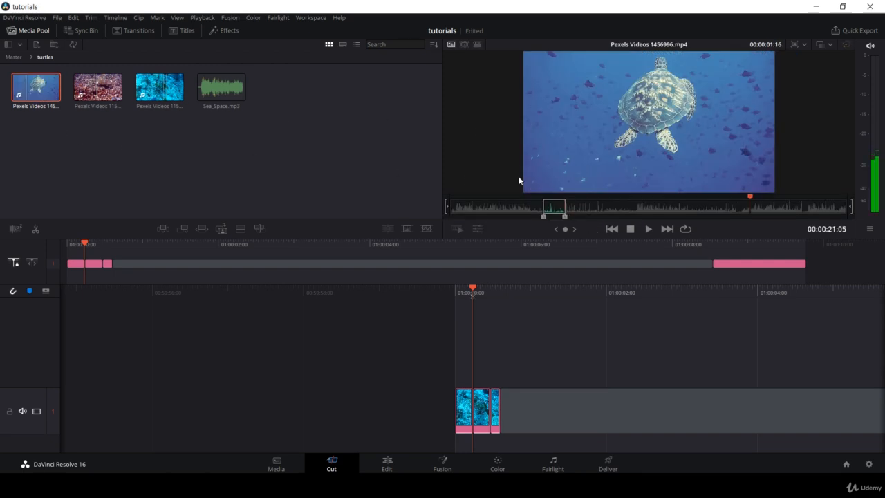
pyautogui.click(203, 230)
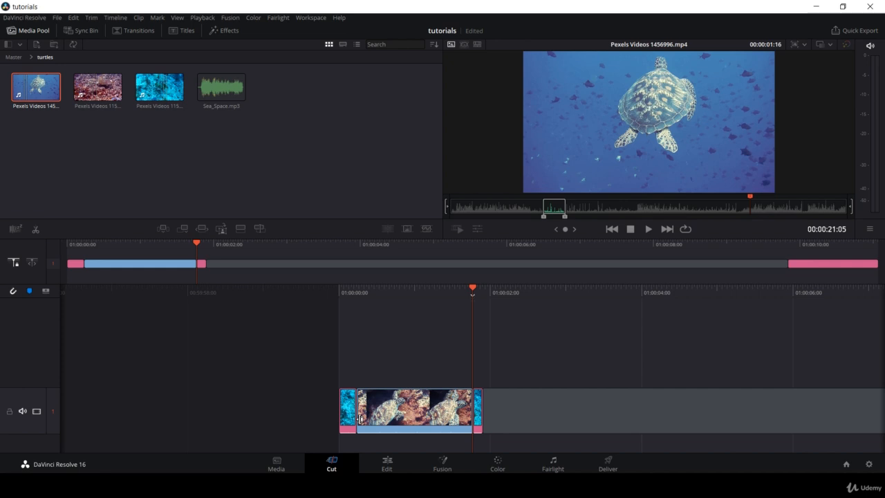
# Step: Show all the turtles bin clips as one source tape and scrub through them in the viewer
pyautogui.click(464, 44)
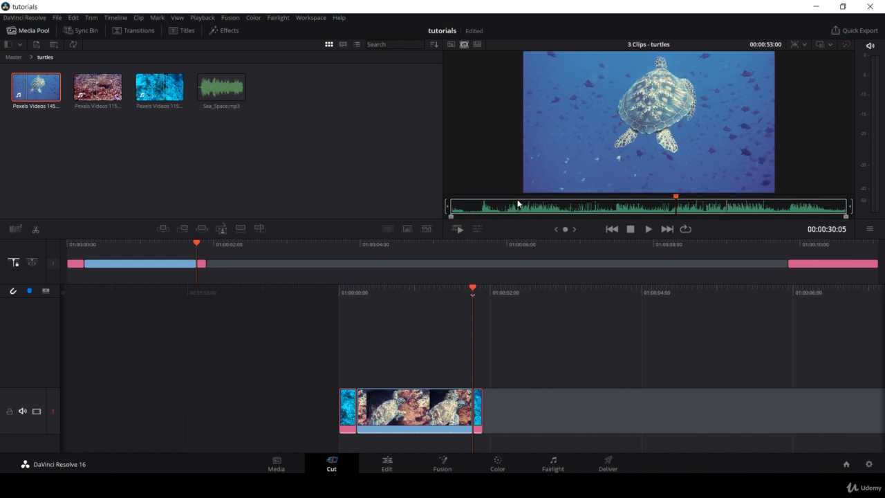
pyautogui.moveTo(491, 209); pyautogui.dragTo(557, 211)
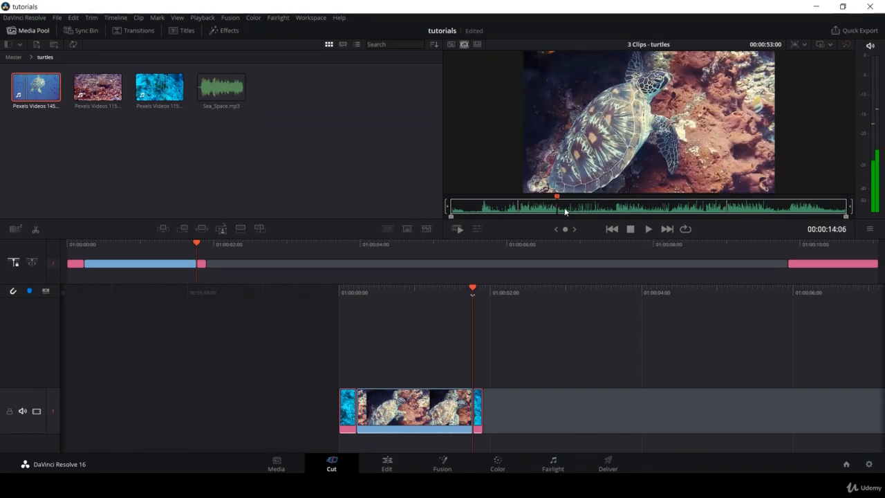
pyautogui.click(717, 208)
pyautogui.moveTo(718, 207); pyautogui.dragTo(783, 212)
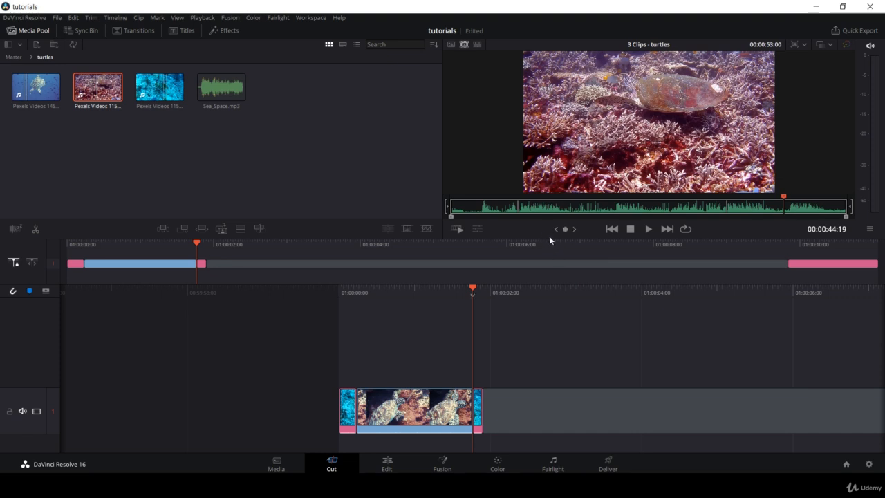
# Step: Add a dissolve between the inserted clip and the blue piece following it, and play back the transition
pyautogui.click(408, 228)
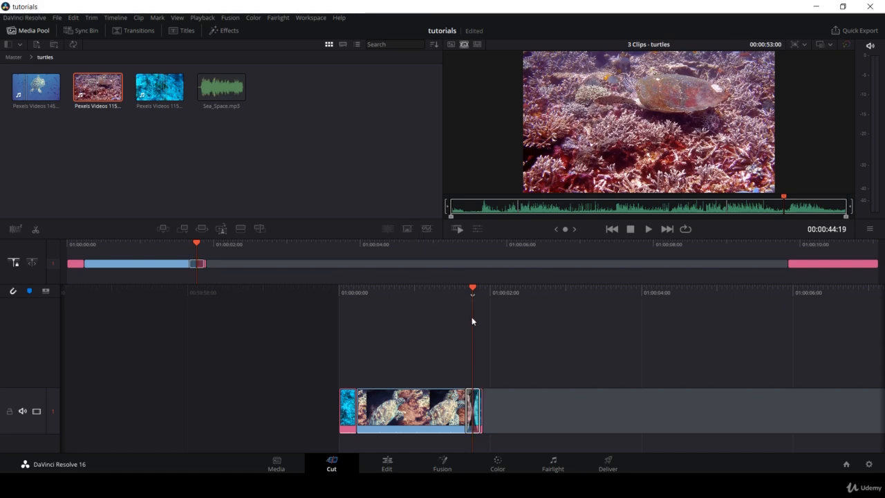
pyautogui.press('Down')
pyautogui.press('Up')
pyautogui.press('Up')
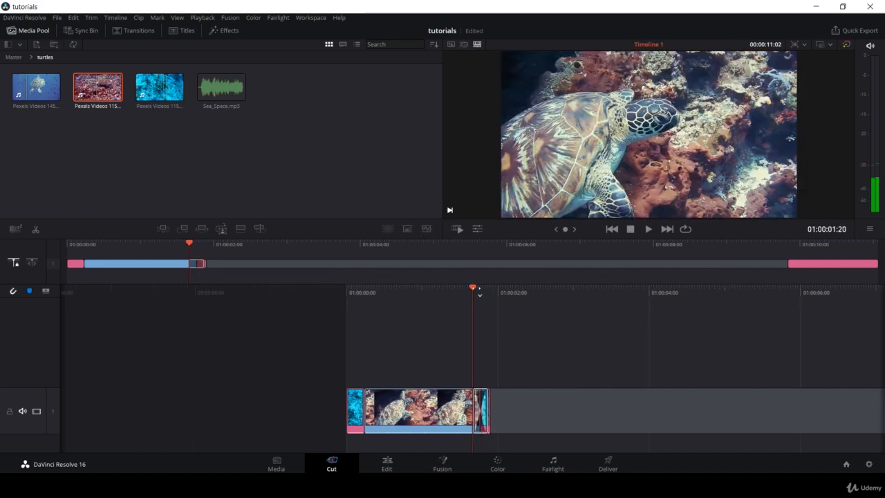
pyautogui.press('space')
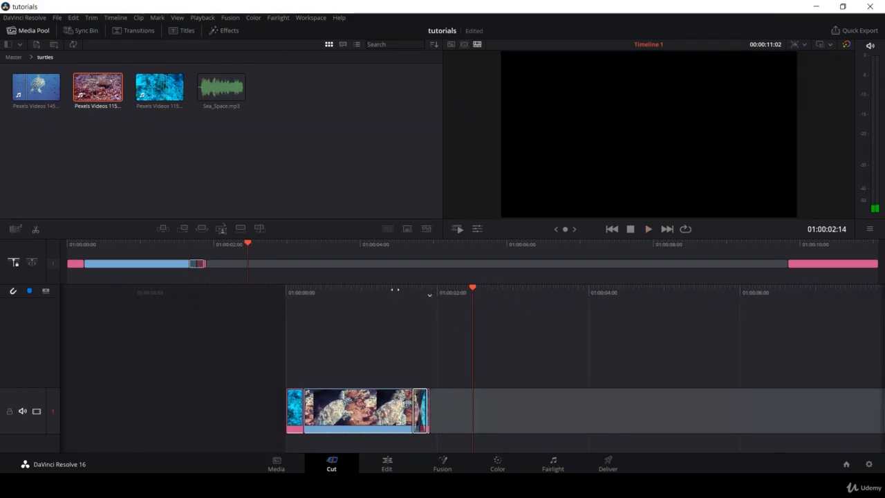
# Step: Play back the timeline from the turtle clip at 01:00:01:18 through the dissolve
pyautogui.moveTo(408, 286); pyautogui.dragTo(478, 290)
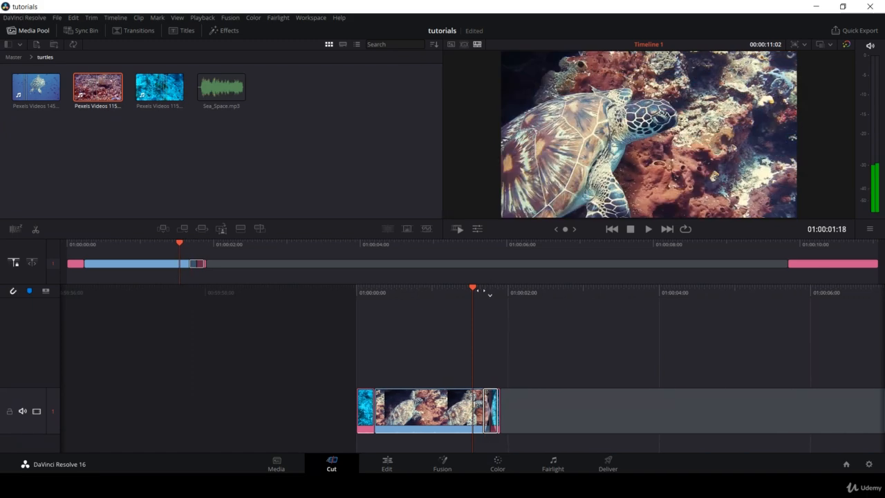
pyautogui.press('space')
pyautogui.press('space')
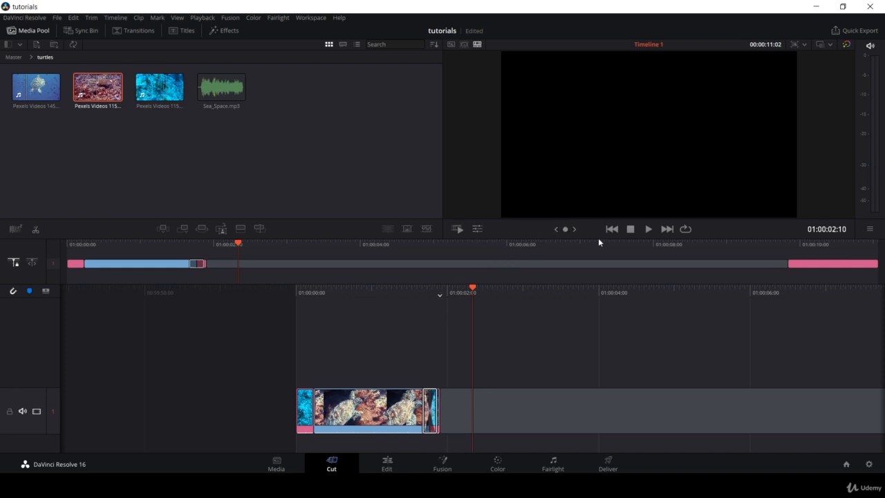
# Step: Switch to the Edit page and open the Inspector
pyautogui.click(385, 464)
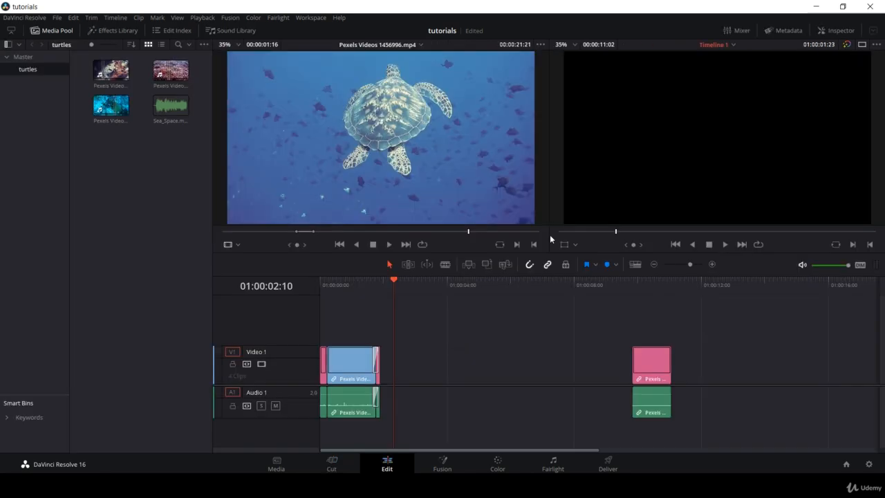
pyautogui.click(836, 31)
pyautogui.click(830, 35)
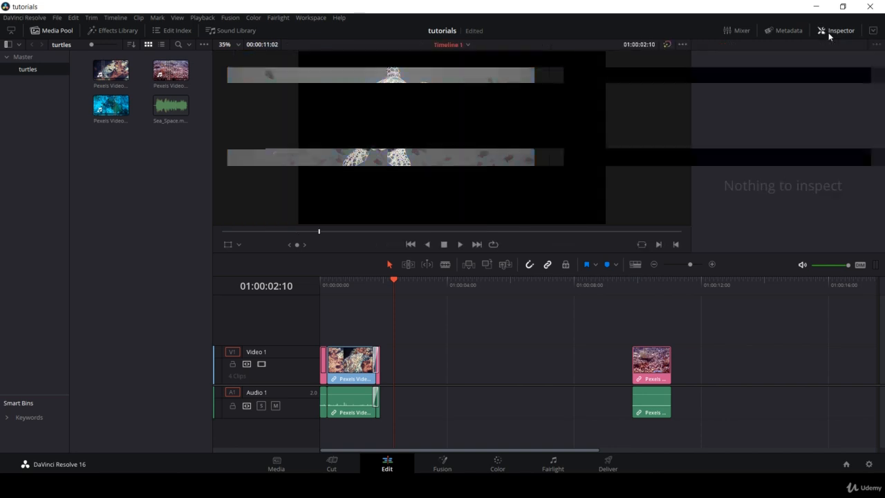
# Step: On the Cut page, show the viewer's clip tools and adjust the transform zoom of the blue turtle clip at 01:00:01:12
pyautogui.click(331, 465)
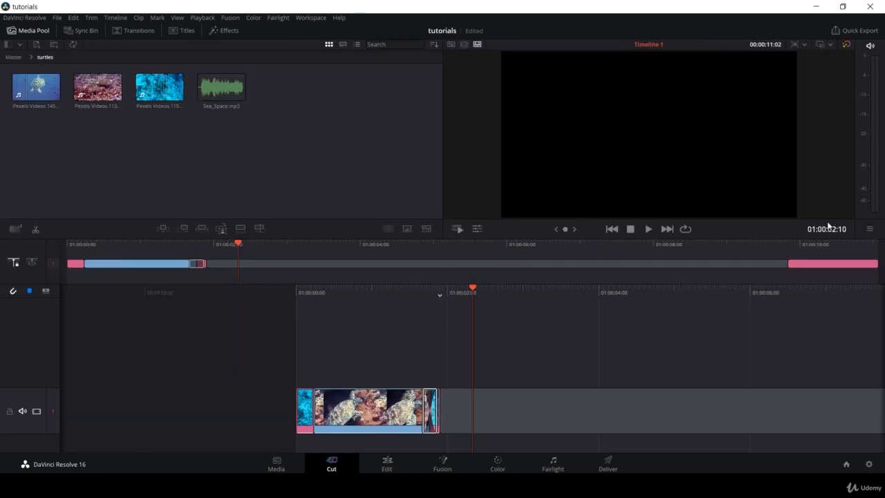
pyautogui.click(477, 229)
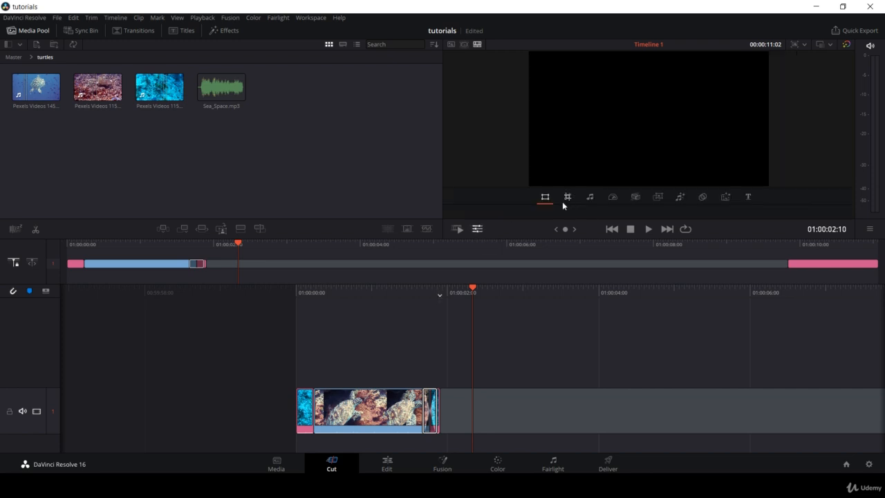
pyautogui.click(159, 86)
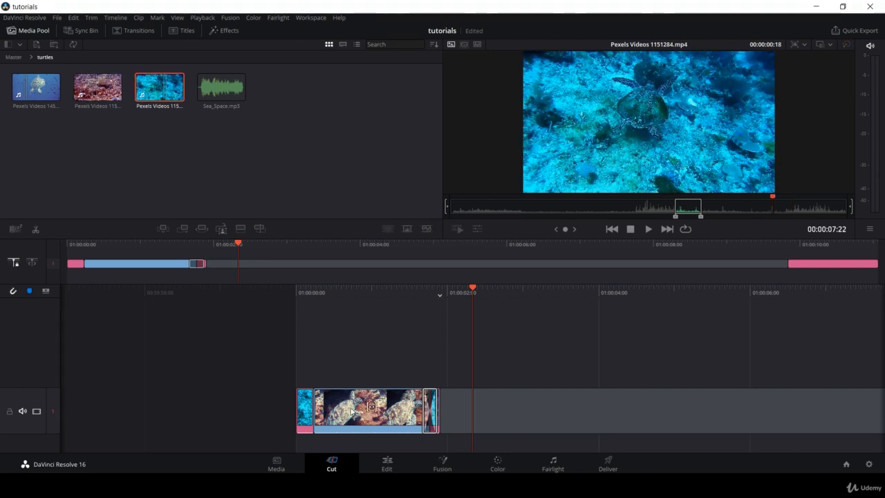
pyautogui.click(353, 418)
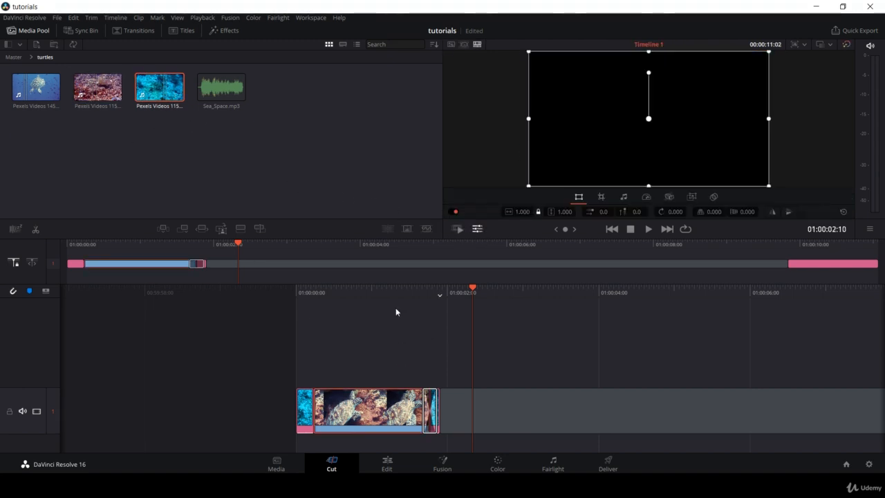
pyautogui.moveTo(396, 296); pyautogui.dragTo(466, 296)
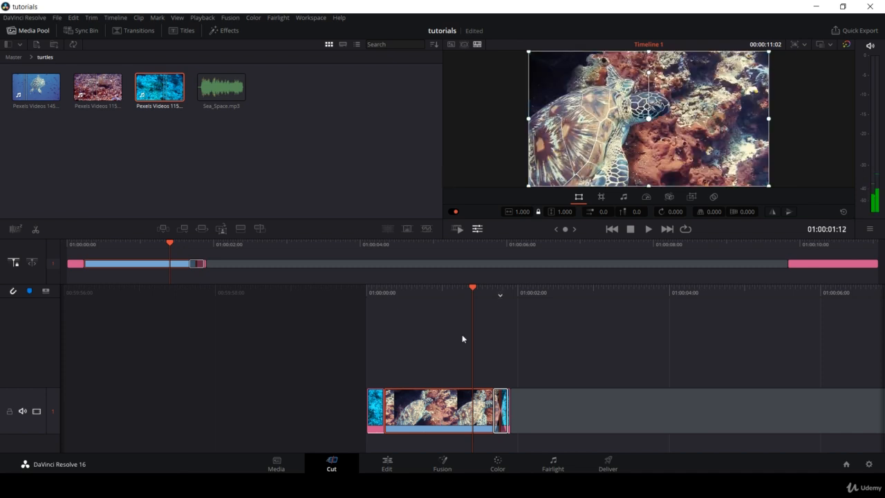
pyautogui.moveTo(559, 211); pyautogui.dragTo(631, 211)
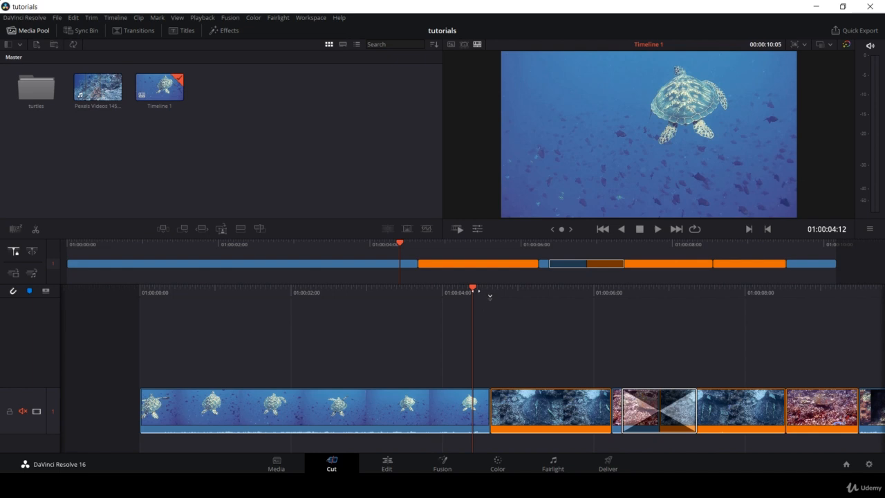
# Step: Open the first swimming turtle clip on the Fusion page at 01:00:02:23
pyautogui.moveTo(477, 291); pyautogui.dragTo(598, 291)
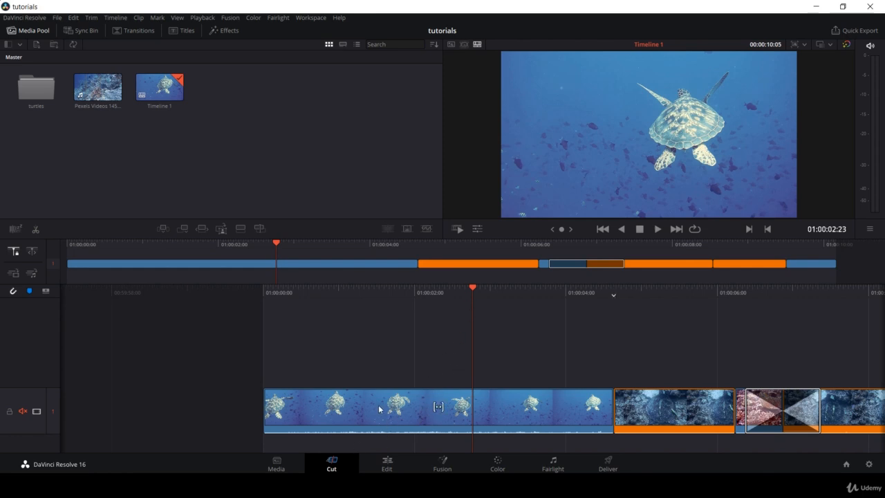
pyautogui.click(442, 468)
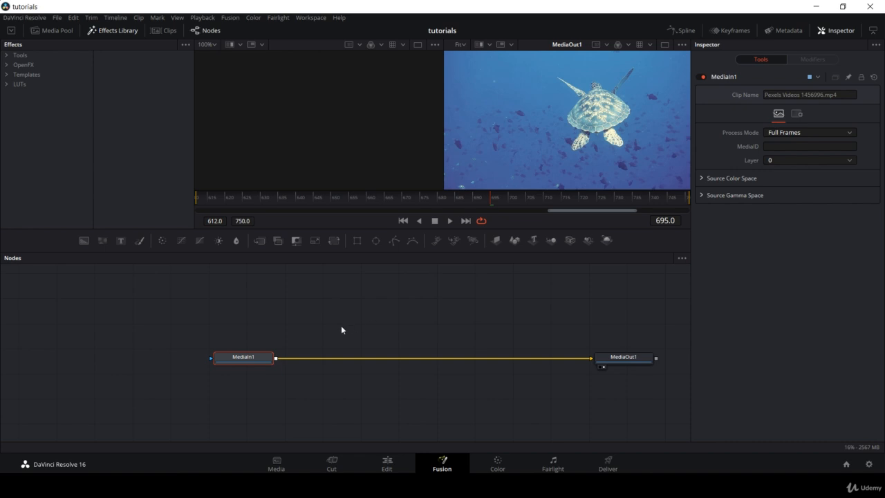
# Step: Move the MediaIn1 and MediaOut1 nodes closer together and display MediaIn1 in the empty viewer beside MediaOut1
pyautogui.moveTo(258, 360); pyautogui.dragTo(319, 357)
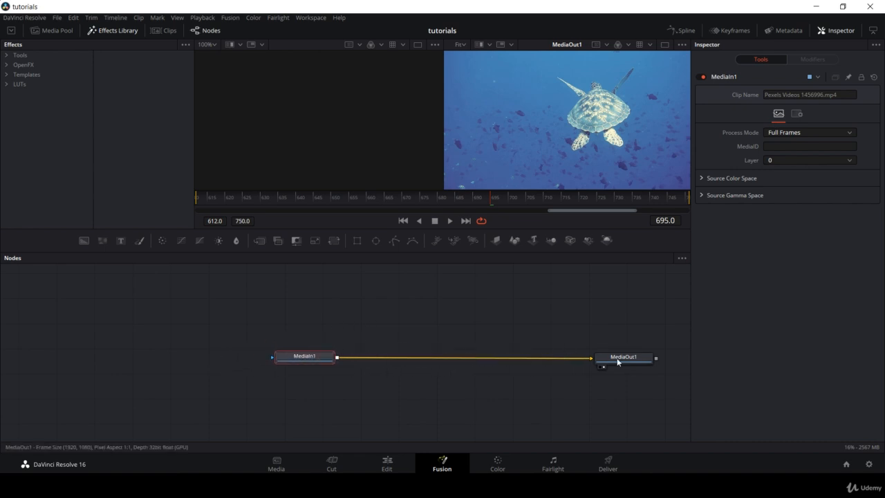
pyautogui.moveTo(622, 358); pyautogui.dragTo(515, 361)
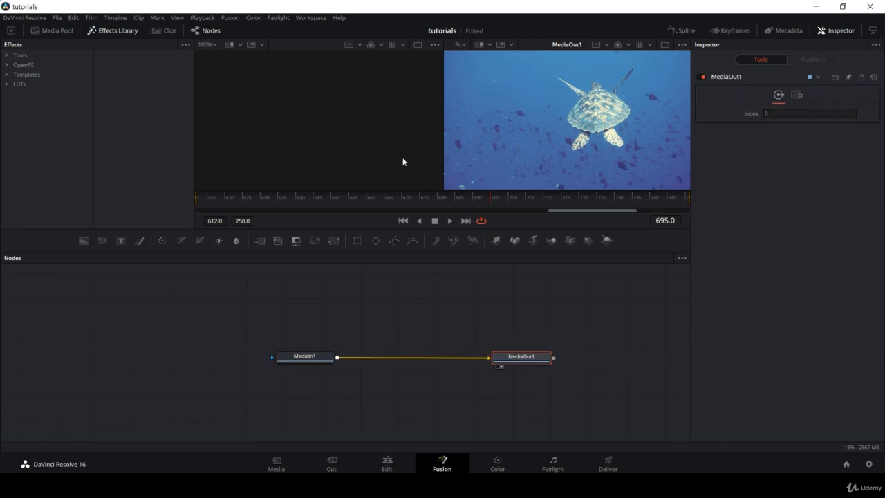
pyautogui.click(280, 366)
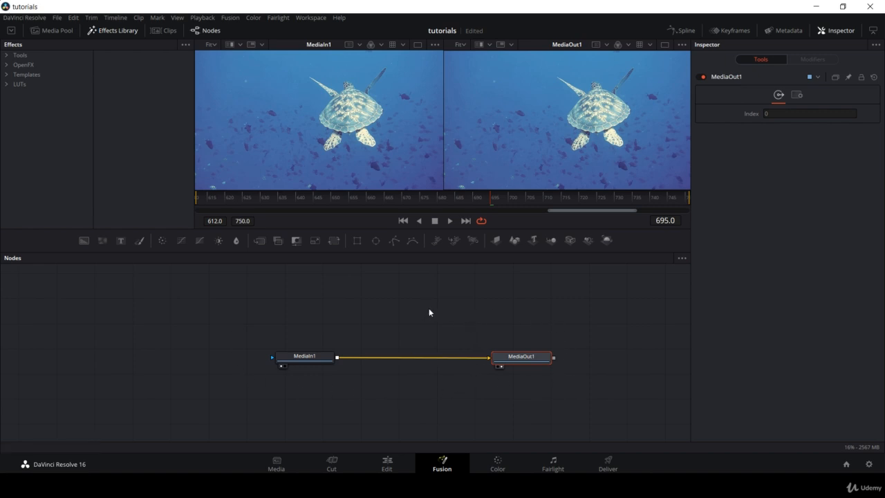
pyautogui.click(258, 268)
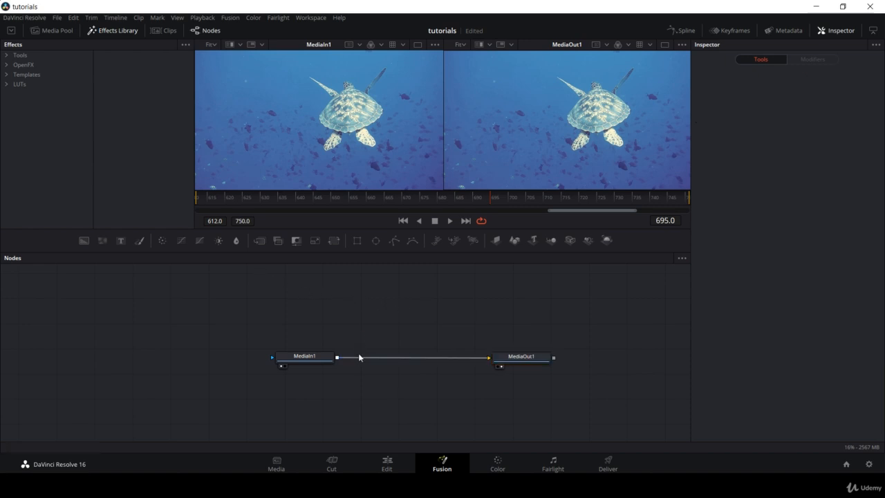
# Step: Try a Blur node with Blur Size 41.0 between MediaIn1 and MediaOut1, and delete it again
pyautogui.click(317, 359)
pyautogui.click(236, 242)
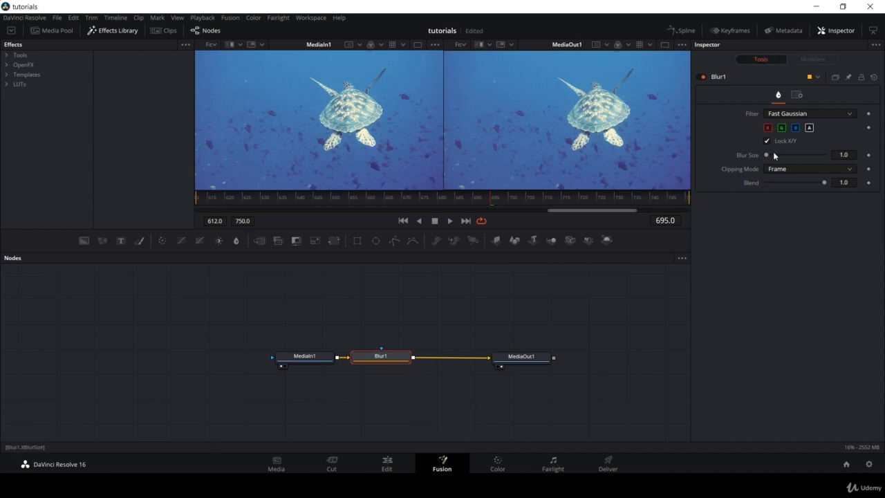
pyautogui.moveTo(774, 151); pyautogui.dragTo(782, 154)
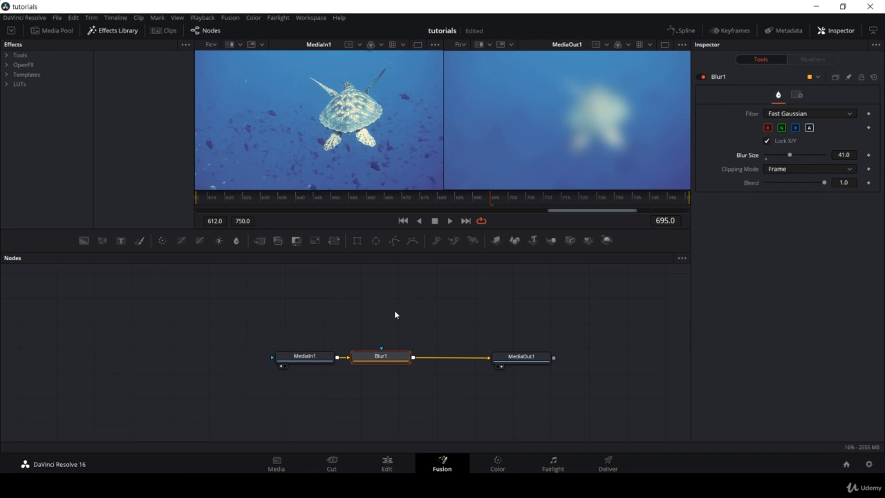
pyautogui.moveTo(392, 318); pyautogui.dragTo(389, 380)
pyautogui.press('Delete')
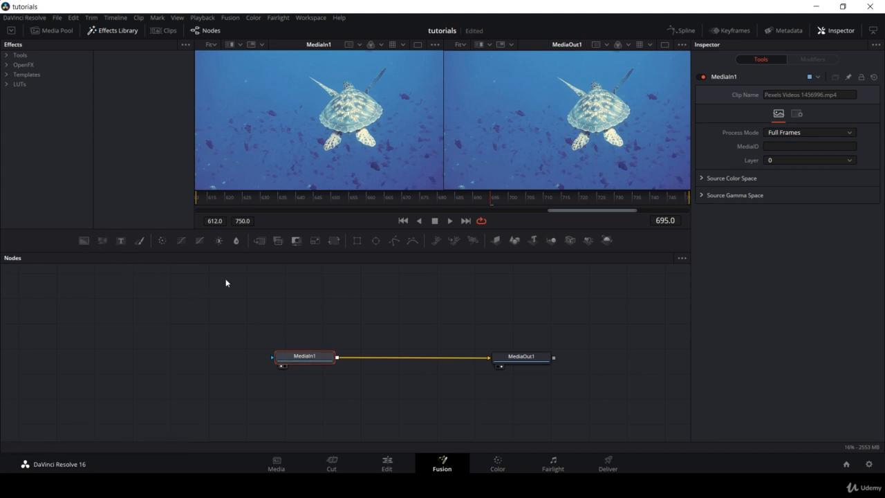
# Step: Add a Background node merged over MediaIn1 and place it above the Merge node in the node graph
pyautogui.click(87, 244)
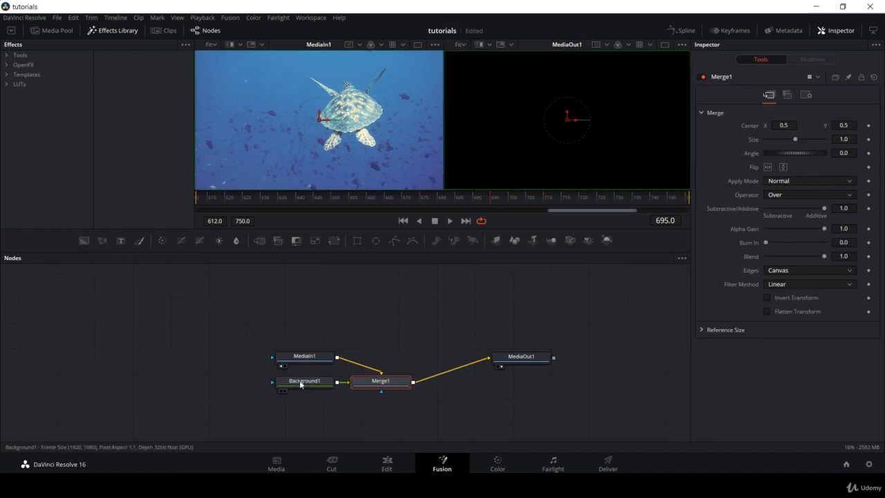
pyautogui.moveTo(300, 380); pyautogui.dragTo(451, 330)
pyautogui.click(451, 329)
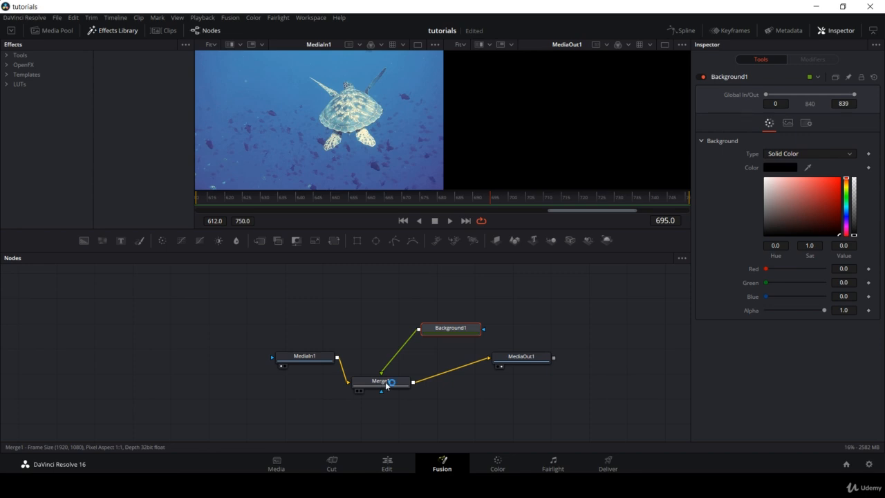
pyautogui.click(390, 382)
pyautogui.moveTo(453, 325); pyautogui.dragTo(442, 317)
# Step: Set the Background node's solid color to teal with hue 0.456, saturation 0.849 and value 0.551
pyautogui.click(436, 318)
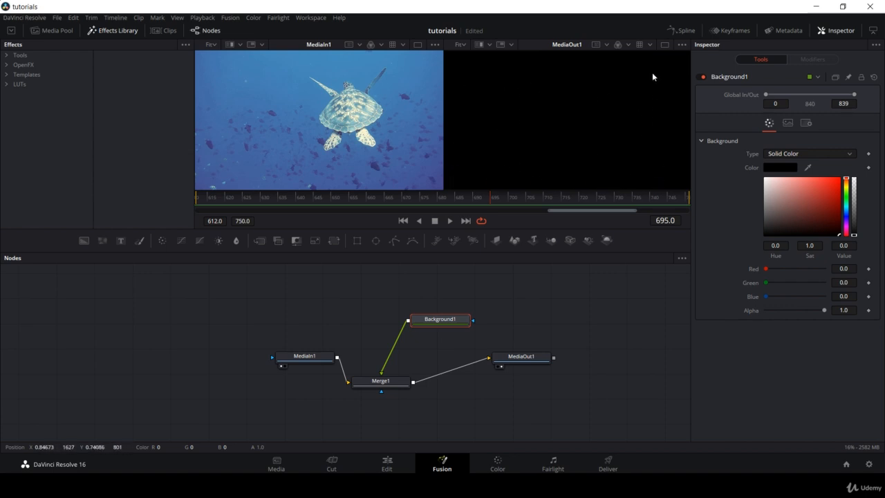
pyautogui.click(845, 203)
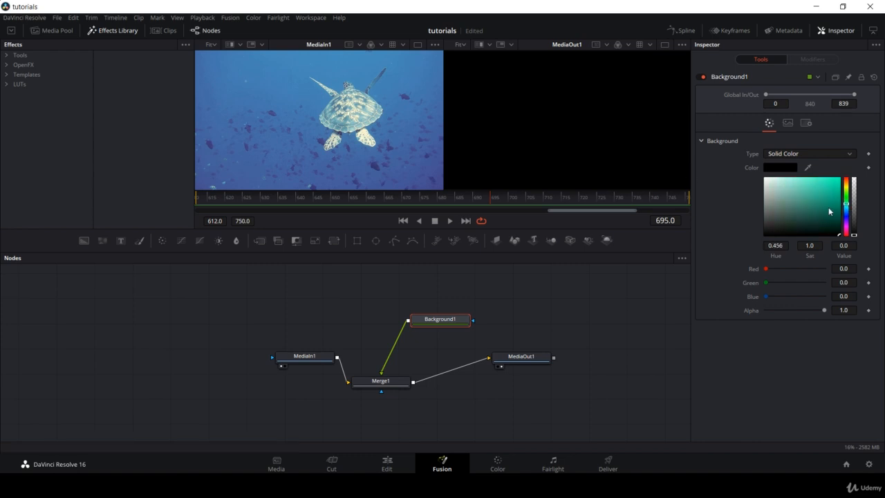
pyautogui.moveTo(830, 212); pyautogui.dragTo(830, 208)
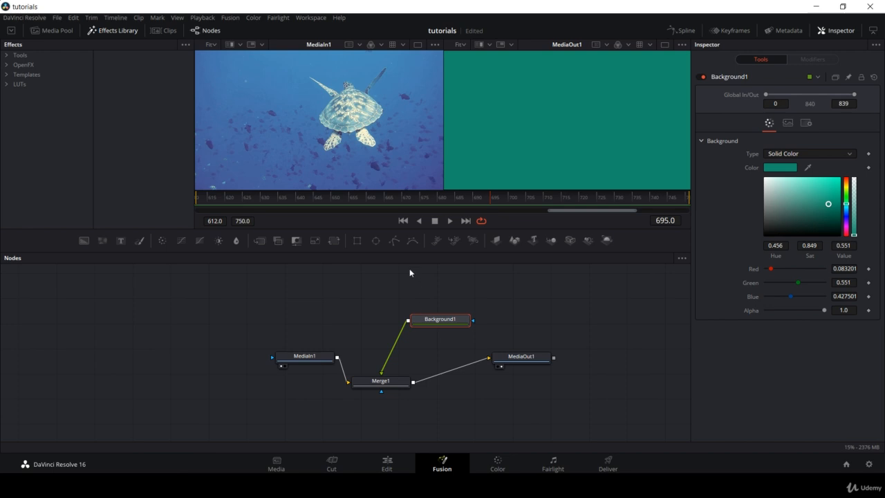
# Step: Mask the Background node with a closed four-point Polygon about 410 by 340 pixels, drawn beside the turtle while viewing Merge1
pyautogui.click(395, 242)
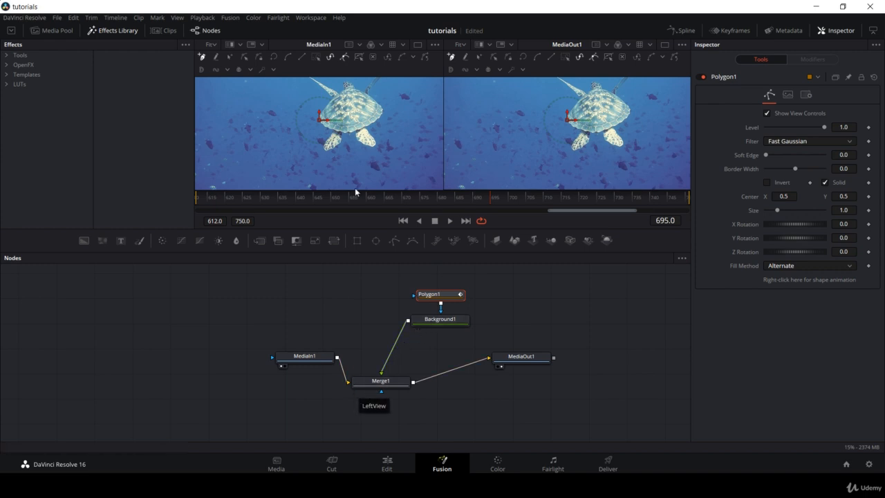
pyautogui.click(358, 392)
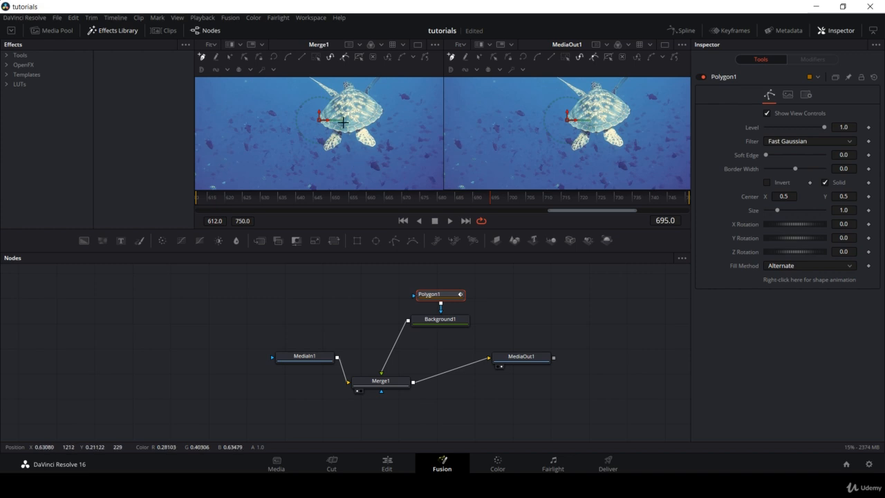
pyautogui.click(237, 108)
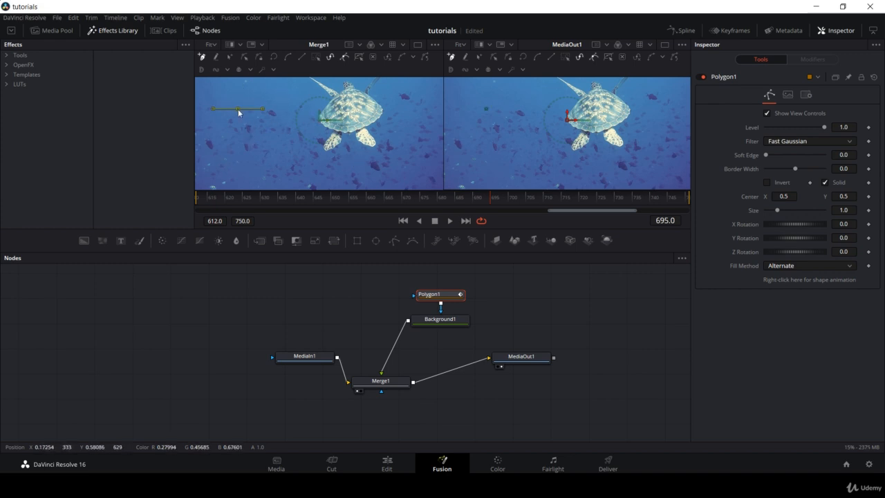
pyautogui.click(237, 150)
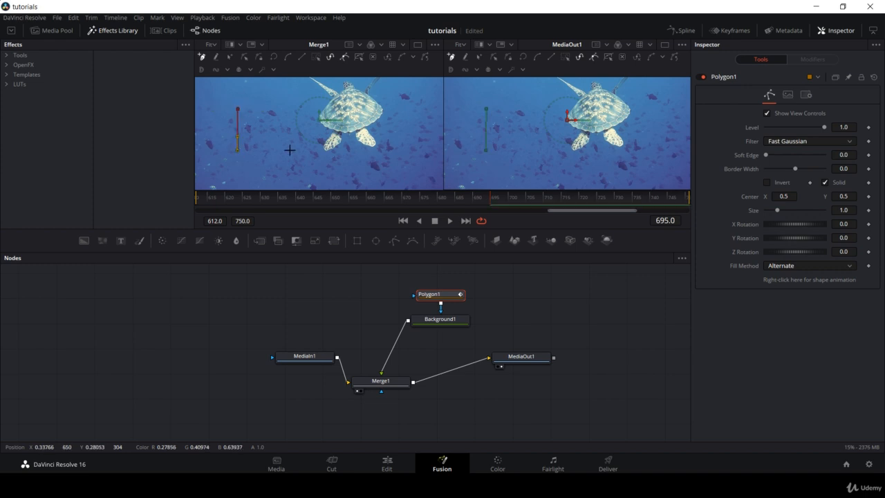
pyautogui.click(290, 150)
pyautogui.click(289, 108)
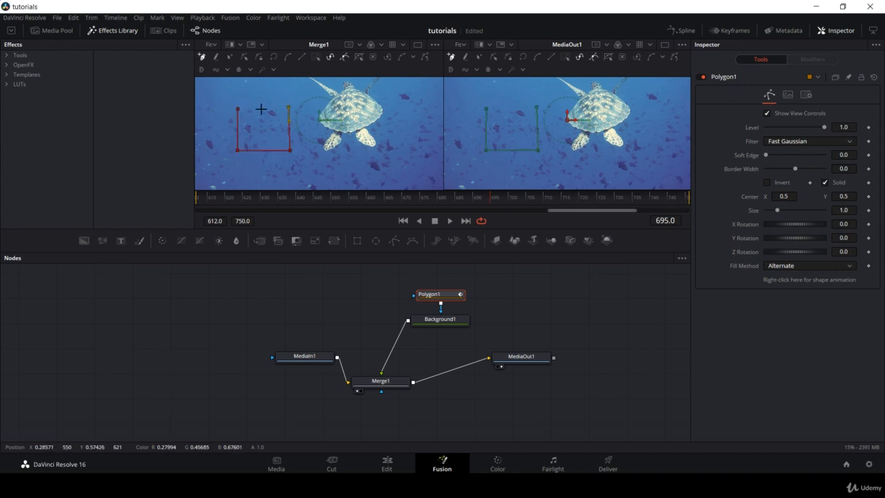
pyautogui.click(237, 108)
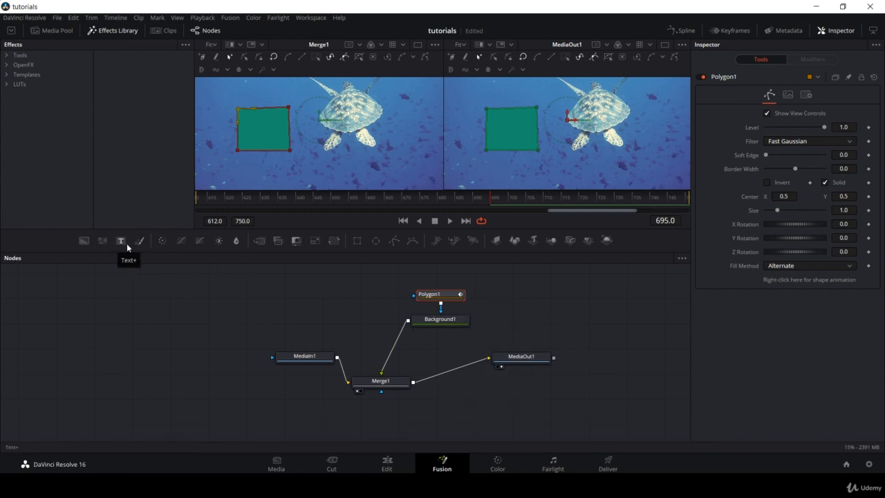
# Step: Merge a Text+ node over Background1 and spread the Background1, Polygon1 and Text1 nodes apart around the new Merge node
pyautogui.click(438, 321)
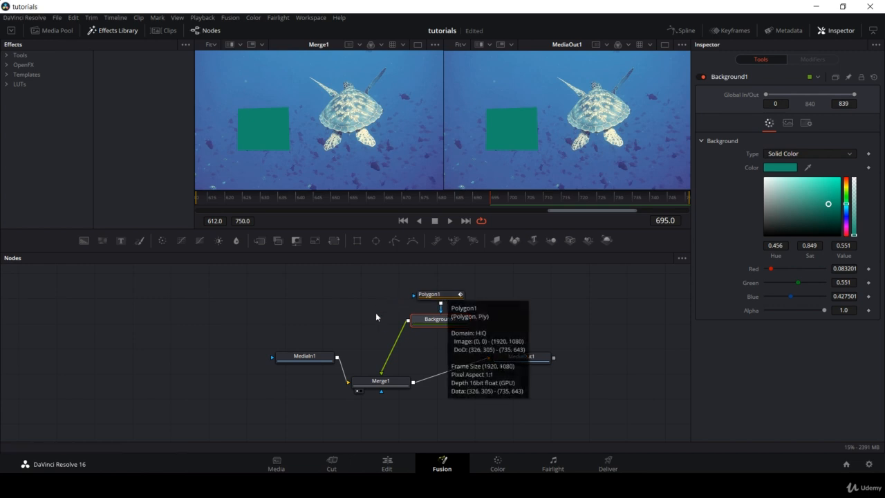
pyautogui.click(122, 239)
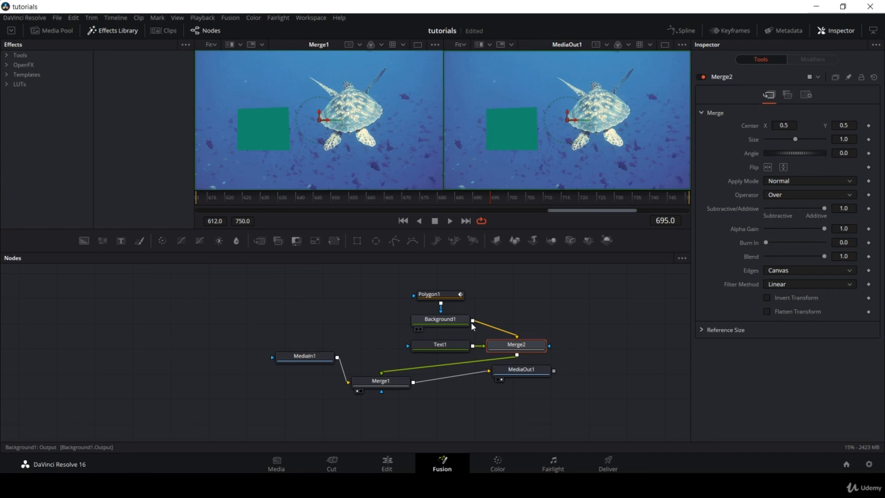
pyautogui.moveTo(456, 322); pyautogui.dragTo(566, 308)
pyautogui.click(566, 308)
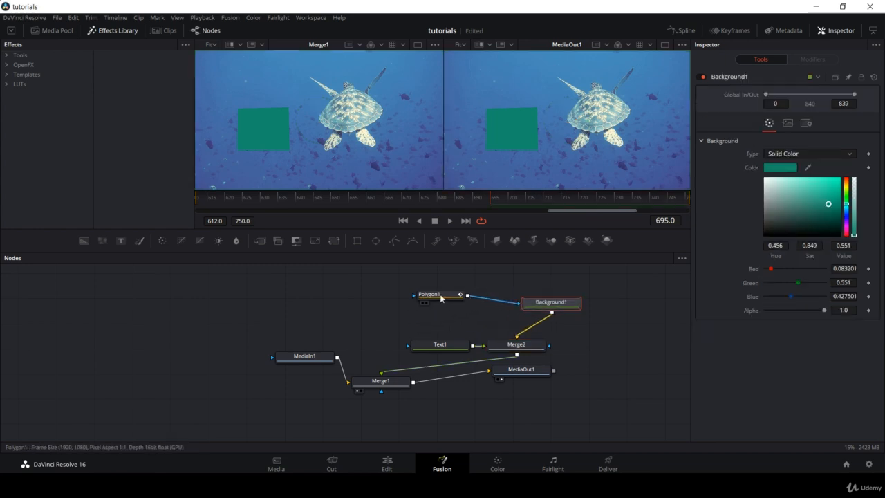
pyautogui.moveTo(447, 297); pyautogui.dragTo(561, 280)
pyautogui.click(560, 280)
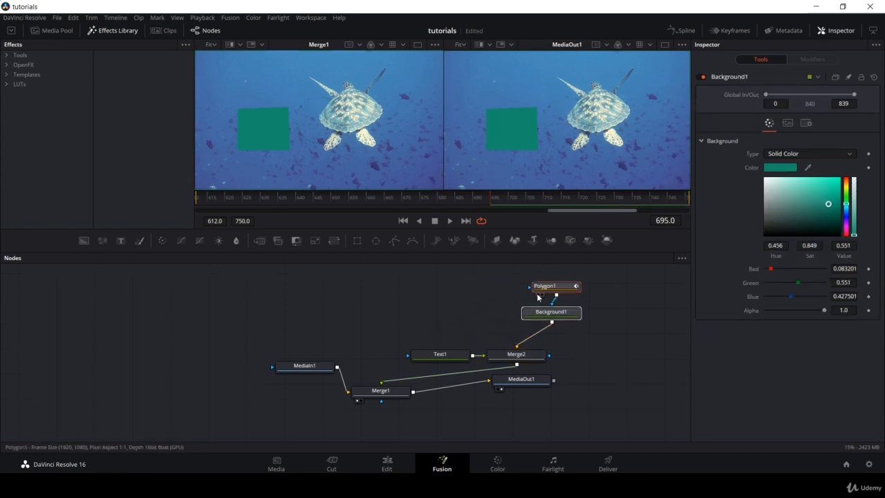
pyautogui.moveTo(455, 341); pyautogui.dragTo(455, 334)
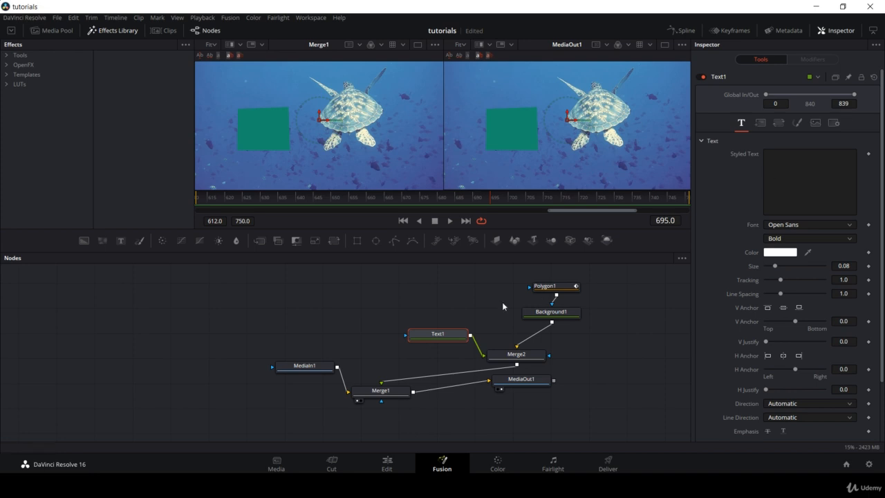
# Step: Enter "hello" as Text1's text, place it over the teal rectangle, and scrub through the clip back to frame 612
pyautogui.click(787, 166)
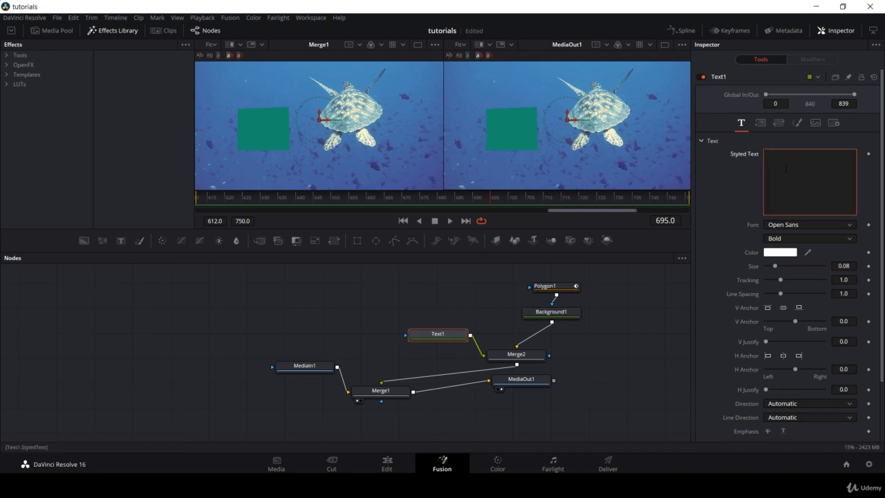
pyautogui.write('hello')
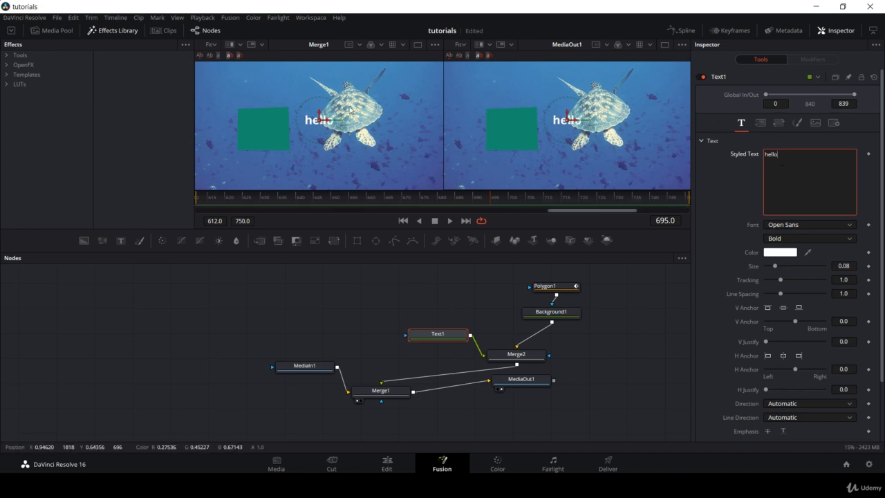
pyautogui.click(313, 123)
pyautogui.moveTo(312, 123); pyautogui.dragTo(262, 131)
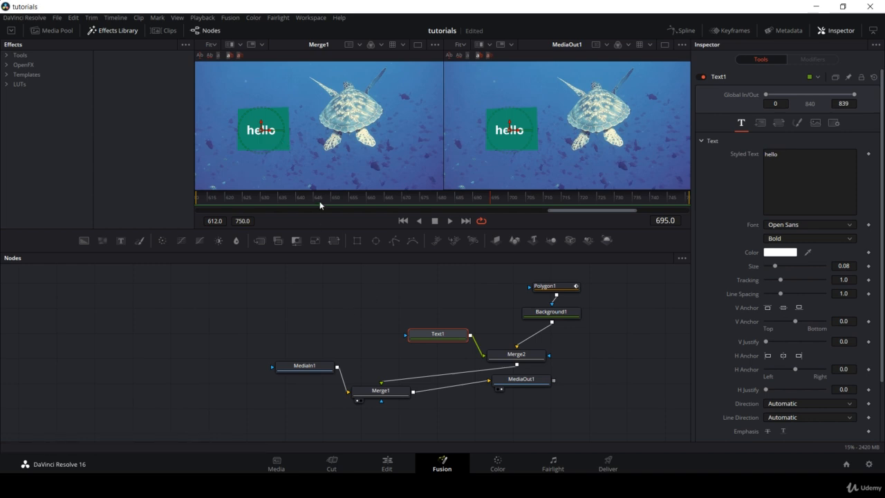
pyautogui.moveTo(311, 197)
pyautogui.mouseDown()
pyautogui.moveTo(234, 193)
pyautogui.moveTo(303, 189)
pyautogui.mouseUp()
pyautogui.moveTo(356, 185); pyautogui.dragTo(504, 202)
pyautogui.moveTo(374, 200); pyautogui.dragTo(650, 196)
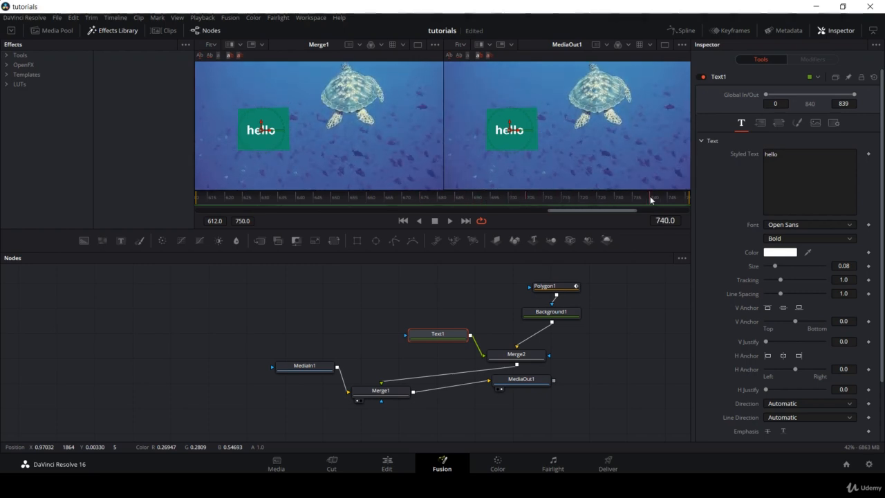
pyautogui.moveTo(509, 200); pyautogui.dragTo(193, 194)
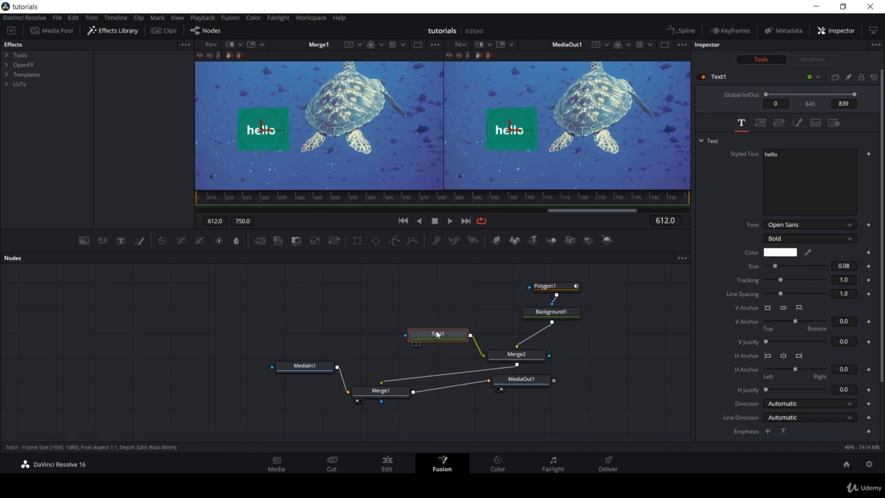
# Step: Rearrange the Text1, Polygon1, Background1 and Merge2 nodes into a more compact group above Merge1 in the node graph
pyautogui.moveTo(437, 336); pyautogui.dragTo(408, 334)
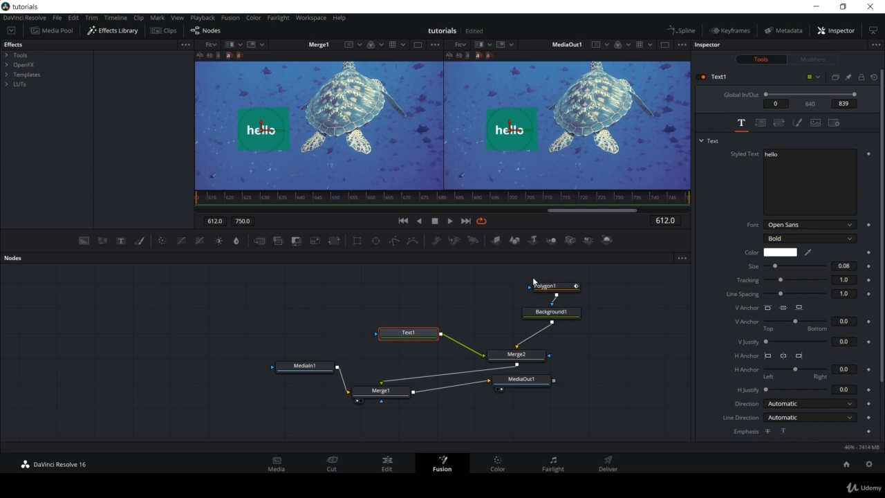
pyautogui.moveTo(545, 285); pyautogui.dragTo(463, 277)
pyautogui.moveTo(537, 320); pyautogui.dragTo(466, 317)
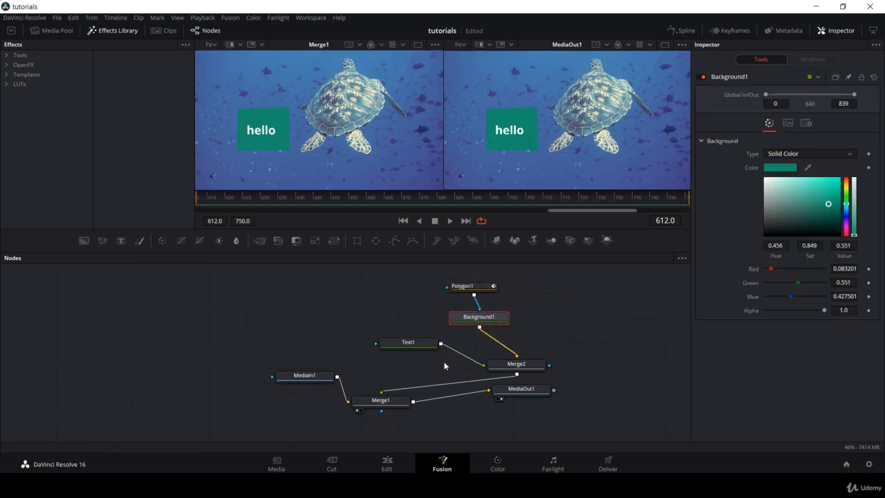
pyautogui.click(406, 345)
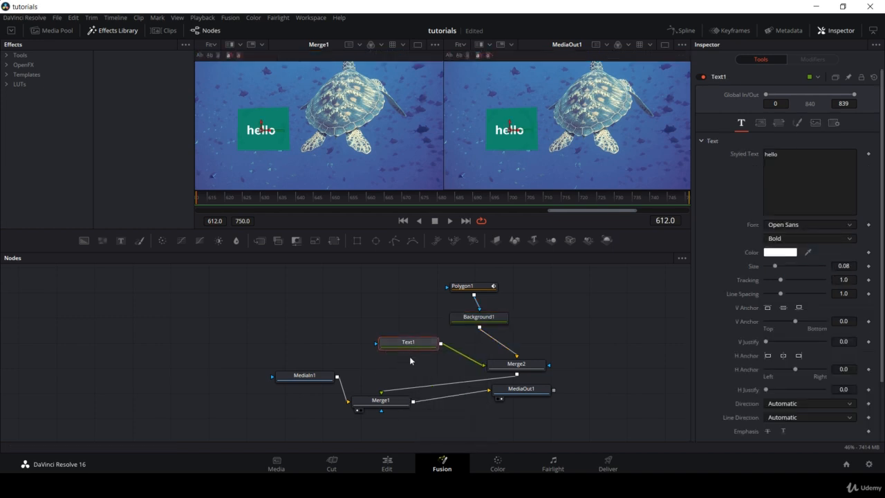
pyautogui.moveTo(514, 361); pyautogui.dragTo(489, 347)
# Step: Delete the Merge1 node that combines MediaIn1 with the text and background branch
pyautogui.click(391, 400)
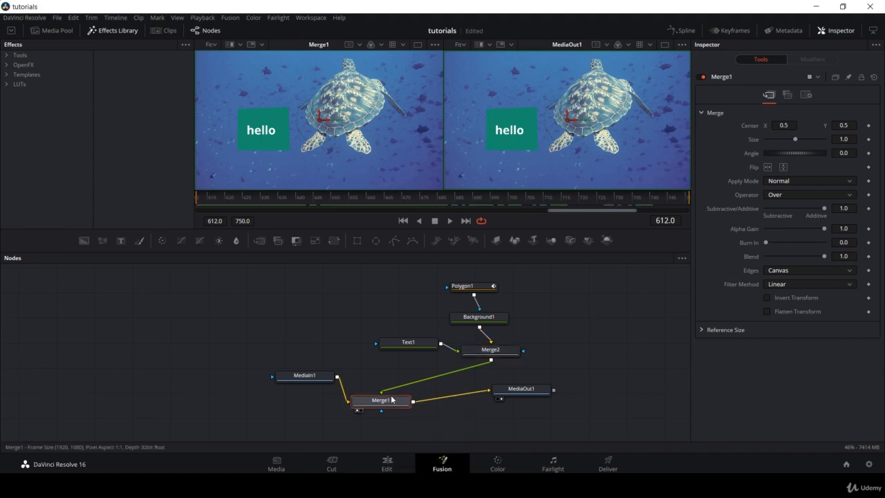
pyautogui.moveTo(368, 376); pyautogui.dragTo(391, 421)
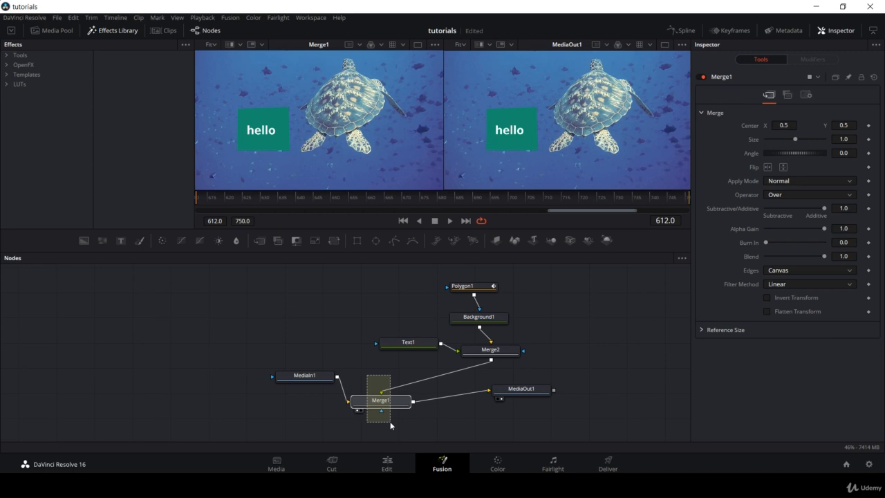
pyautogui.moveTo(390, 422); pyautogui.dragTo(390, 421)
pyautogui.press('Delete')
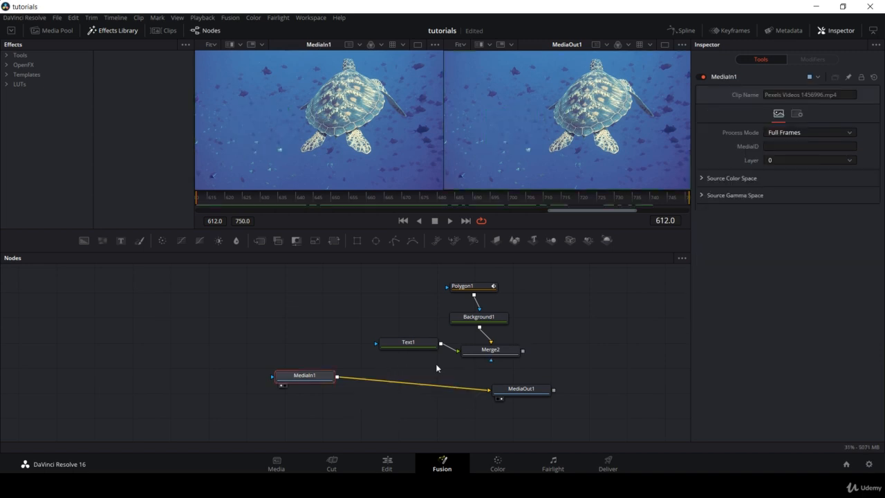
# Step: Insert a single Tracker node between MediaIn1 and MediaOut1 and connect Merge2's output to its foreground input
pyautogui.click(7, 55)
pyautogui.moveTo(88, 123); pyautogui.dragTo(86, 202)
pyautogui.click(37, 162)
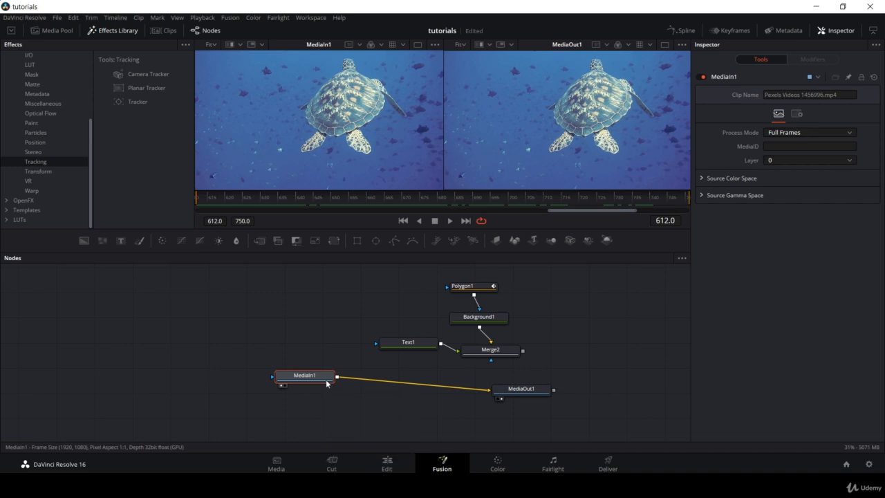
pyautogui.doubleClick(137, 102)
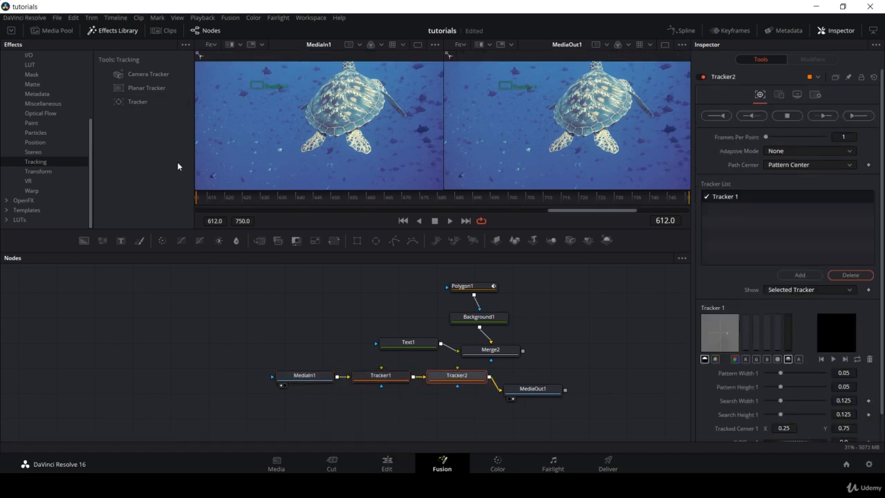
pyautogui.press('Delete')
pyautogui.moveTo(381, 376); pyautogui.dragTo(385, 395)
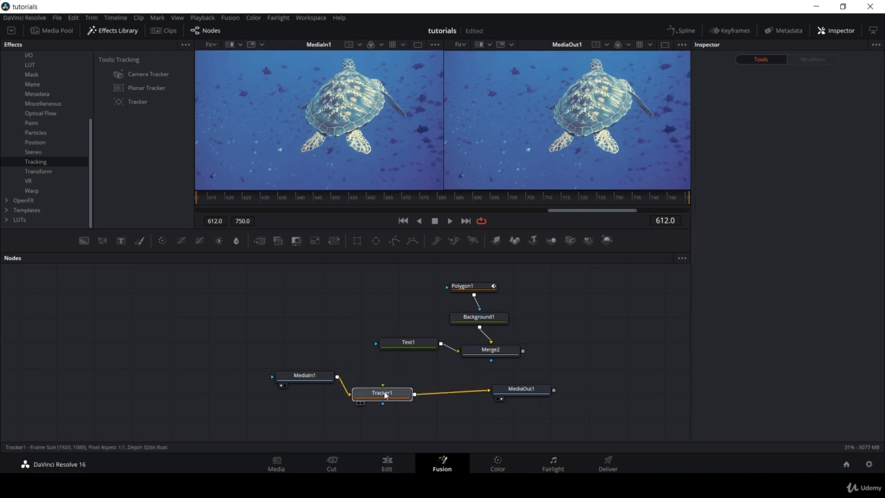
pyautogui.click(385, 396)
pyautogui.moveTo(523, 351); pyautogui.dragTo(379, 393)
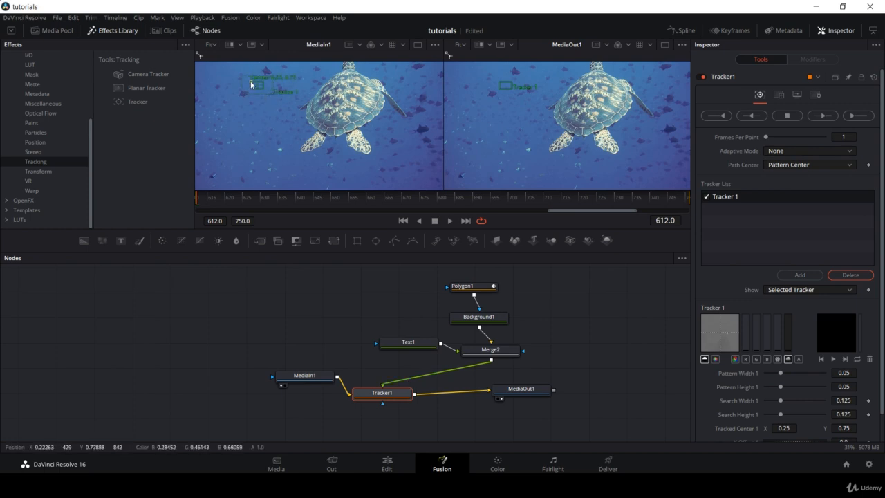
# Step: Position the Tracker 1 pattern box on the turtle's shell and track it forward from frame 612
pyautogui.moveTo(251, 84); pyautogui.dragTo(330, 120)
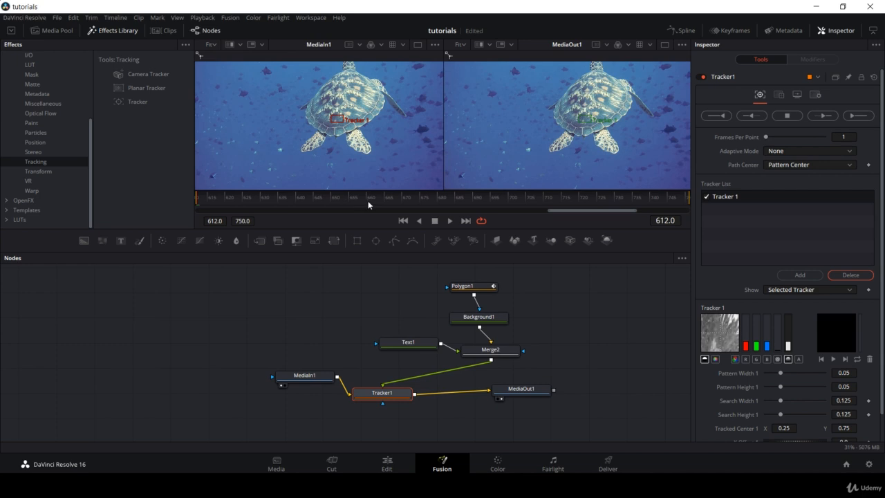
pyautogui.moveTo(368, 201); pyautogui.dragTo(189, 204)
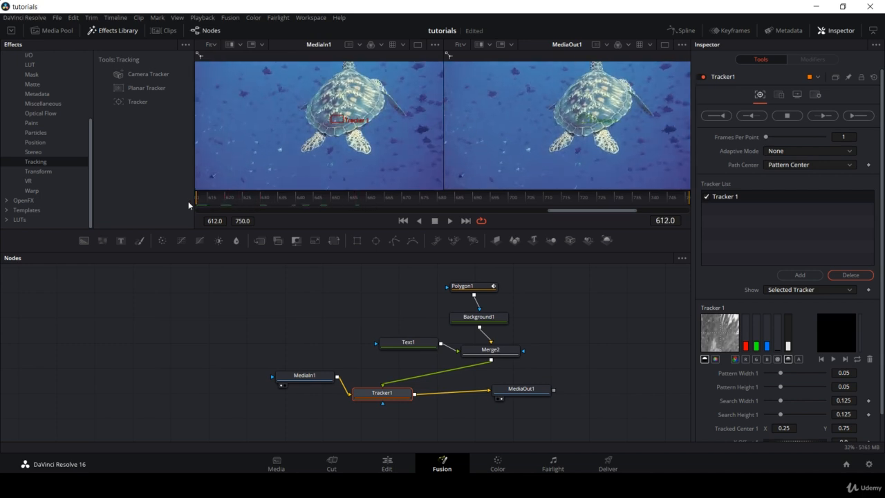
pyautogui.click(859, 118)
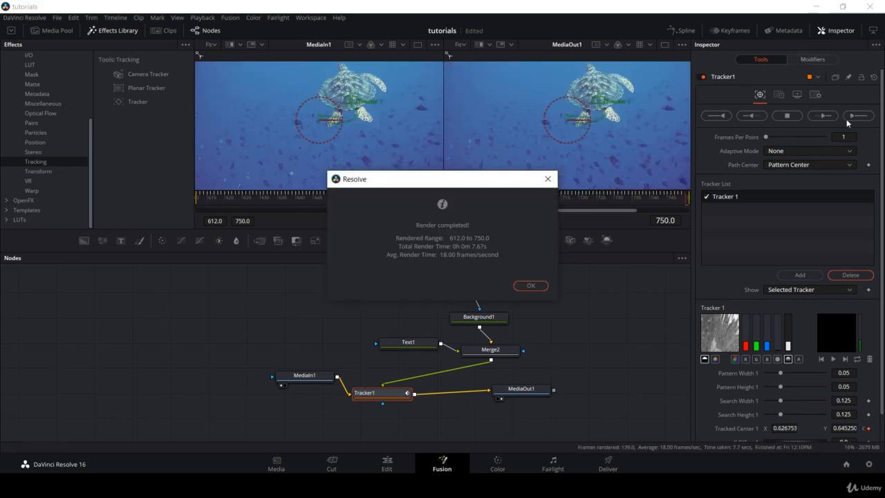
pyautogui.click(530, 286)
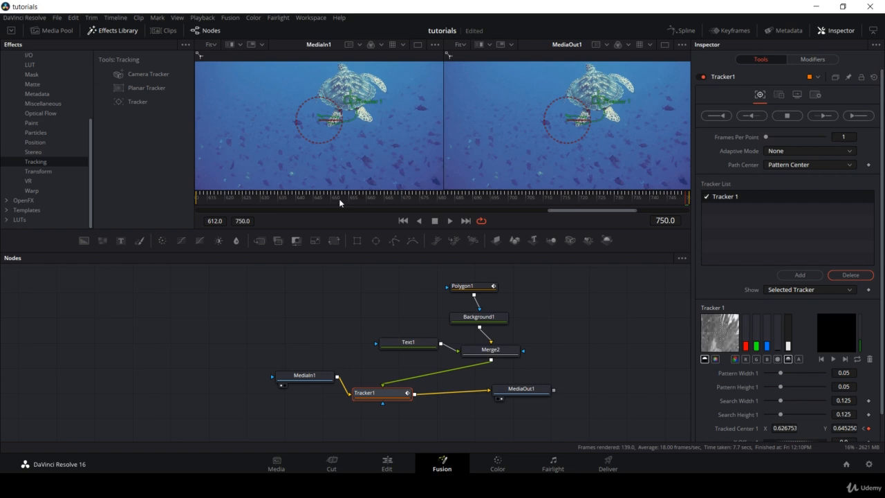
# Step: Set Tracker1's operation to Match Move and play the composite from frame 612 to check the motion
pyautogui.moveTo(338, 197)
pyautogui.mouseDown()
pyautogui.moveTo(243, 197)
pyautogui.moveTo(342, 196)
pyautogui.mouseUp()
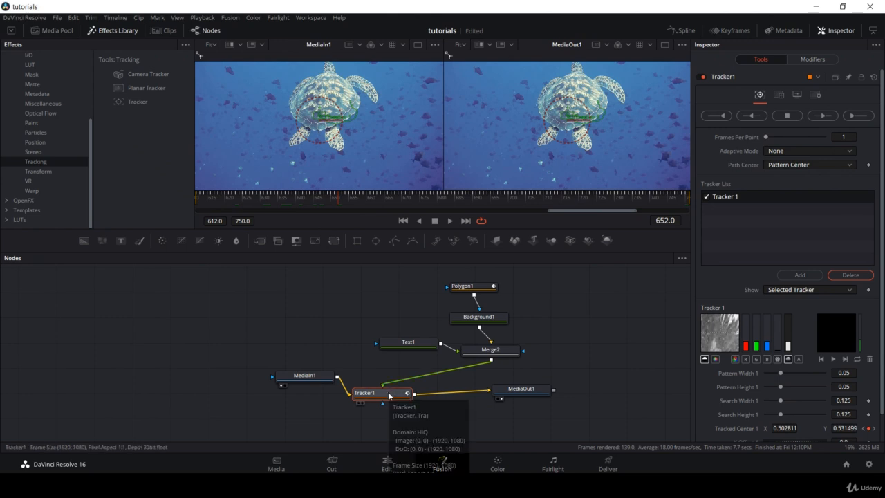
pyautogui.click(781, 96)
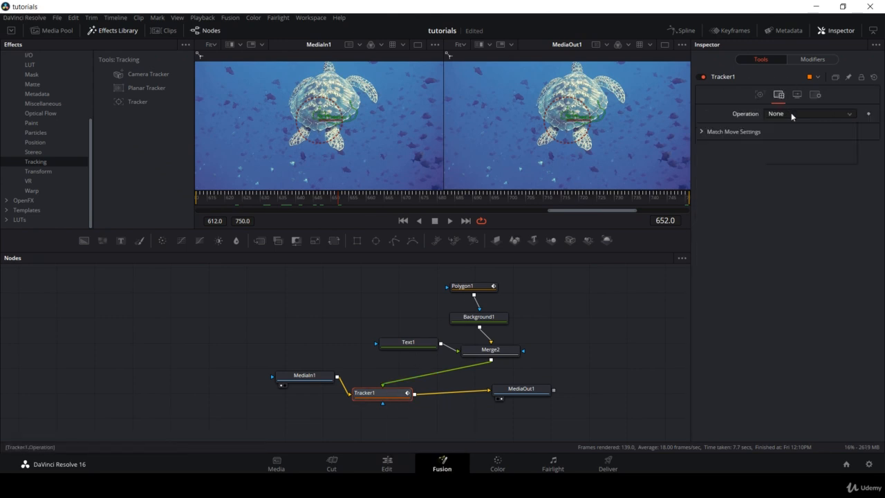
pyautogui.click(793, 115)
pyautogui.click(787, 135)
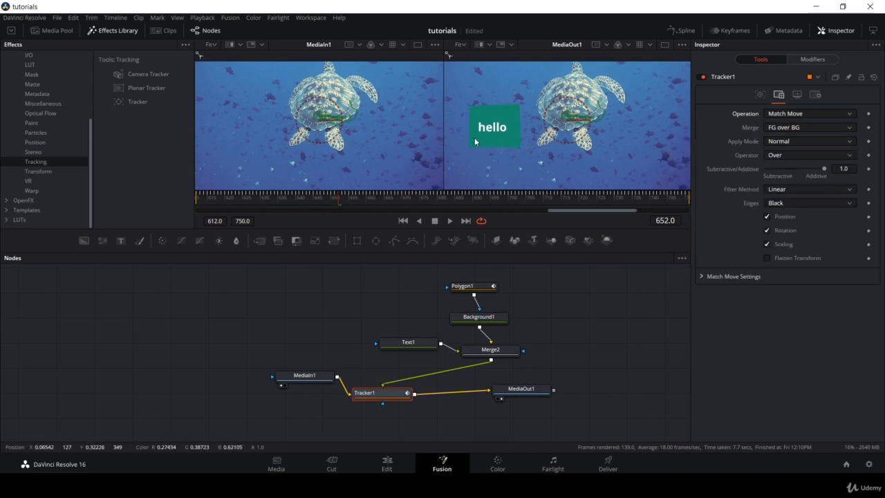
pyautogui.moveTo(391, 199); pyautogui.dragTo(176, 206)
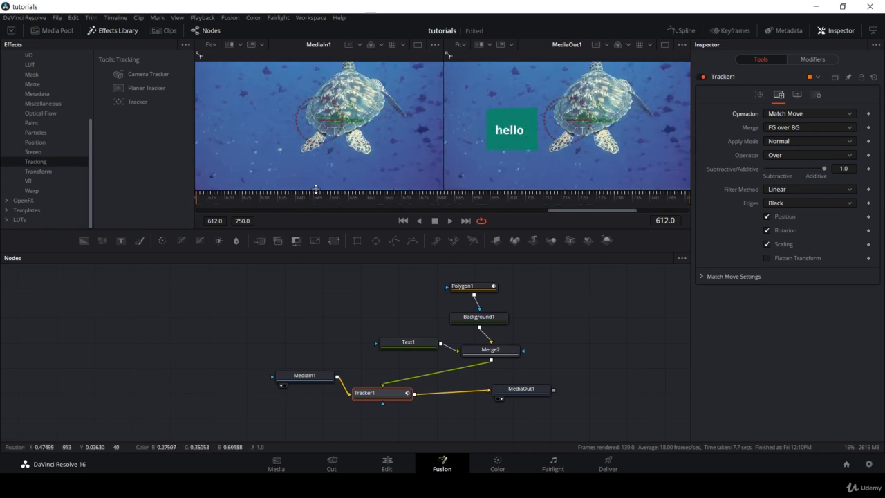
pyautogui.press('space')
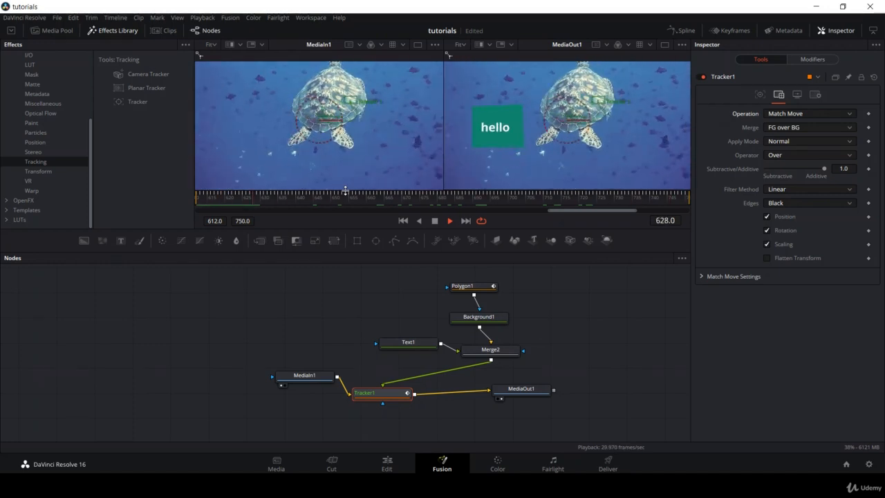
pyautogui.press('space')
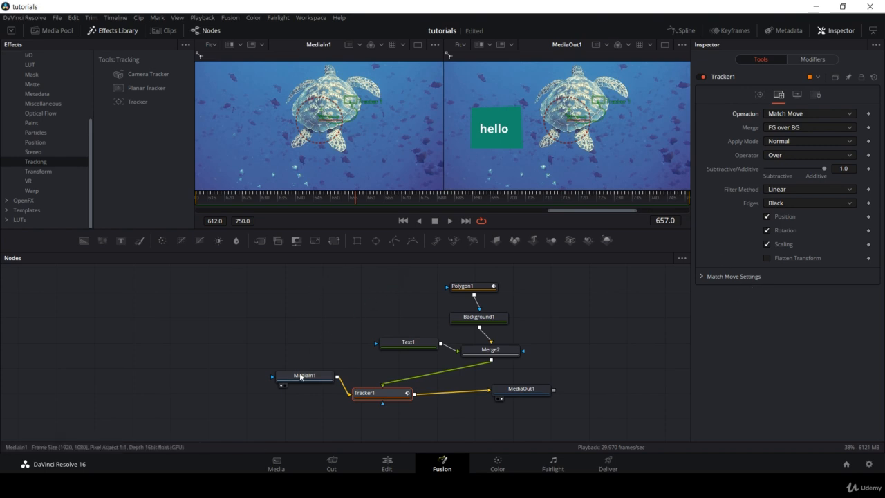
# Step: Spread the MediaIn1, Tracker1, MediaOut1, Text1 and Merge2 nodes apart, and show Text1 and Tracker1 in the first viewer
pyautogui.moveTo(304, 375); pyautogui.dragTo(245, 395)
pyautogui.moveTo(384, 400); pyautogui.dragTo(356, 418)
pyautogui.moveTo(537, 392); pyautogui.dragTo(541, 416)
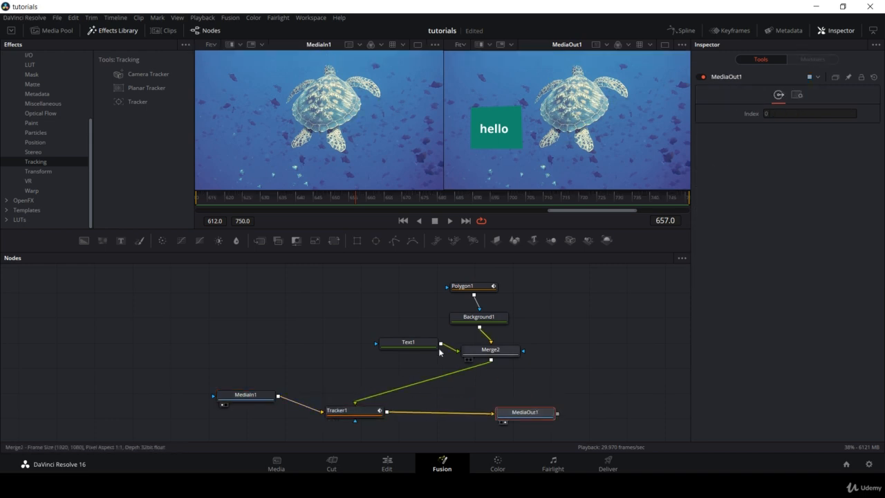
pyautogui.moveTo(408, 342); pyautogui.dragTo(377, 337)
pyautogui.moveTo(488, 352); pyautogui.dragTo(470, 363)
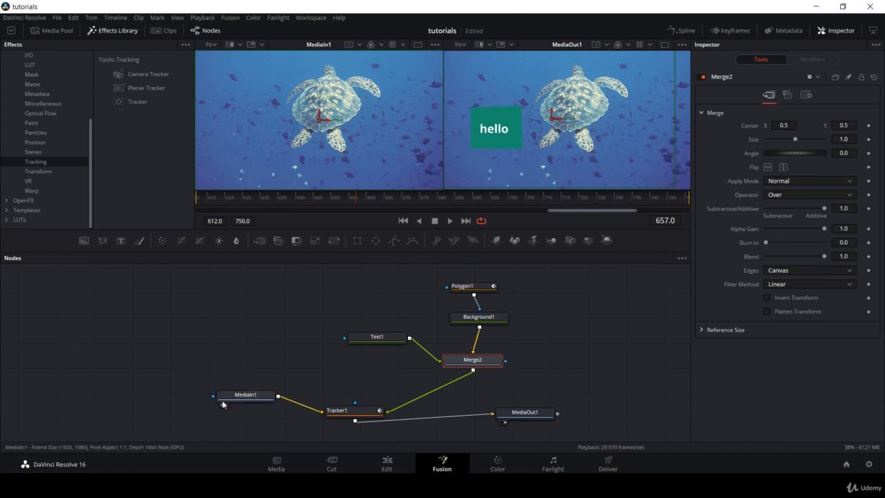
pyautogui.click(352, 346)
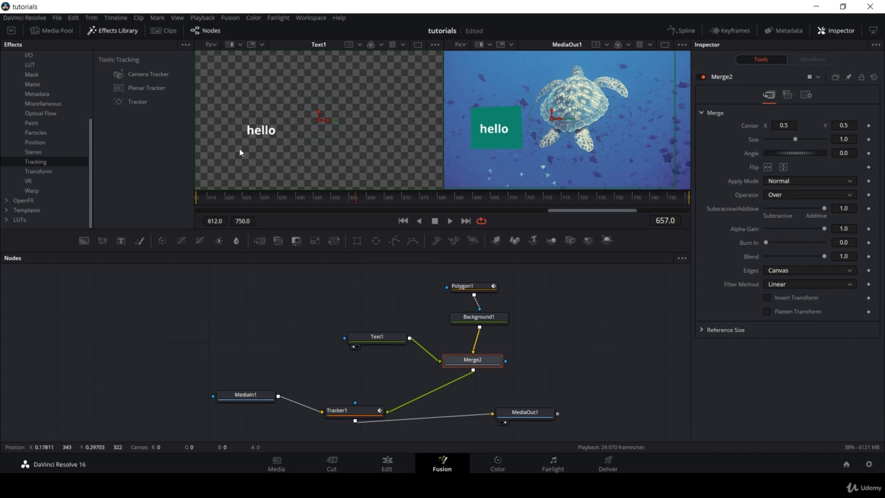
pyautogui.click(331, 421)
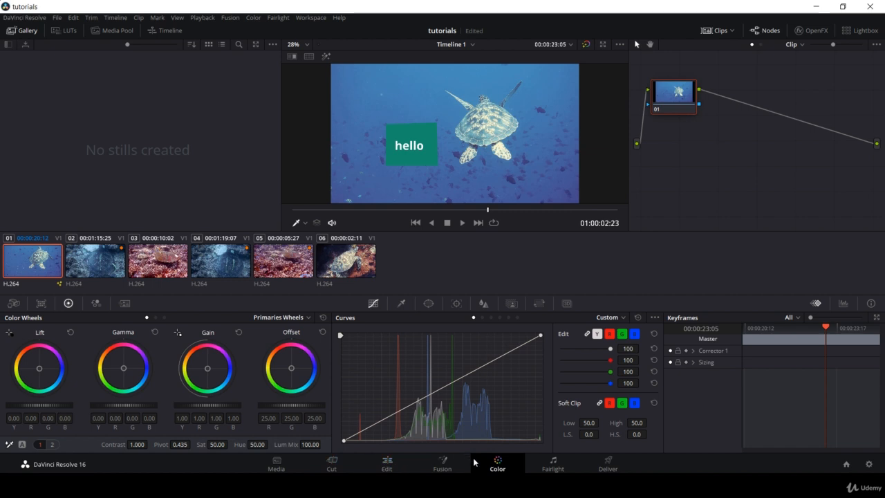
# Step: Review the edited turtle clips by scrubbing the timeline on the Edit page and on the Cut page
pyautogui.click(386, 464)
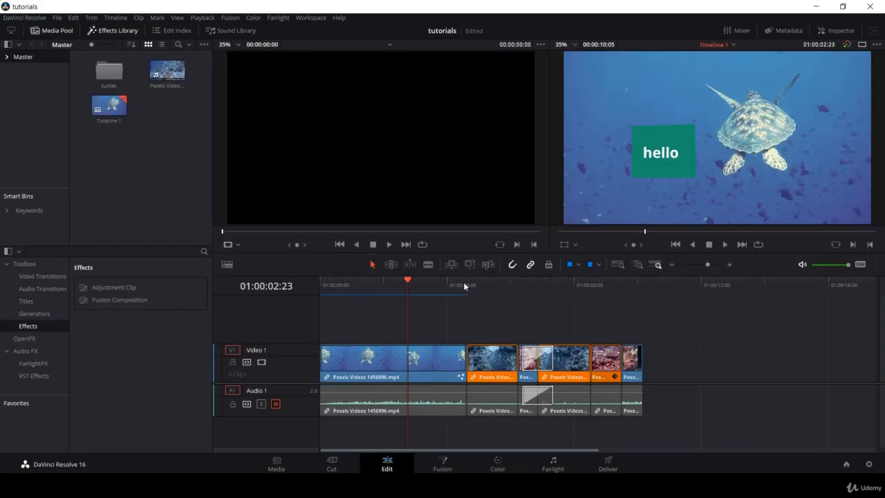
pyautogui.moveTo(463, 282); pyautogui.dragTo(572, 284)
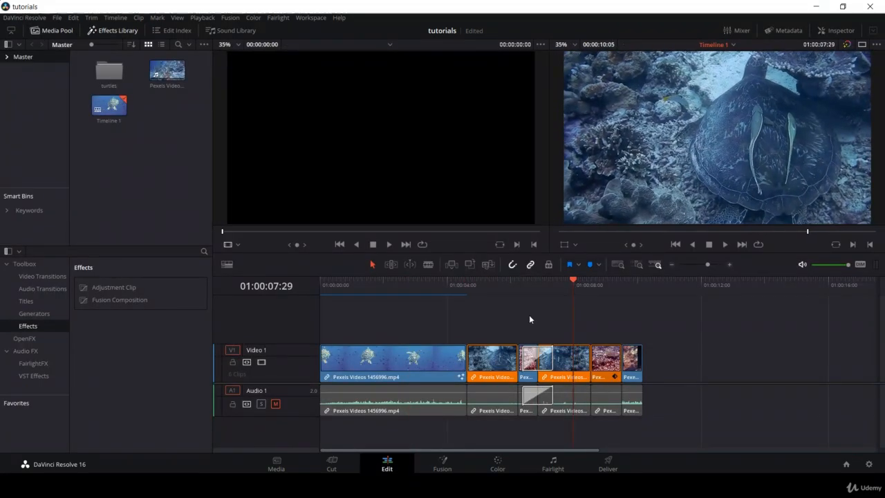
pyautogui.click(336, 465)
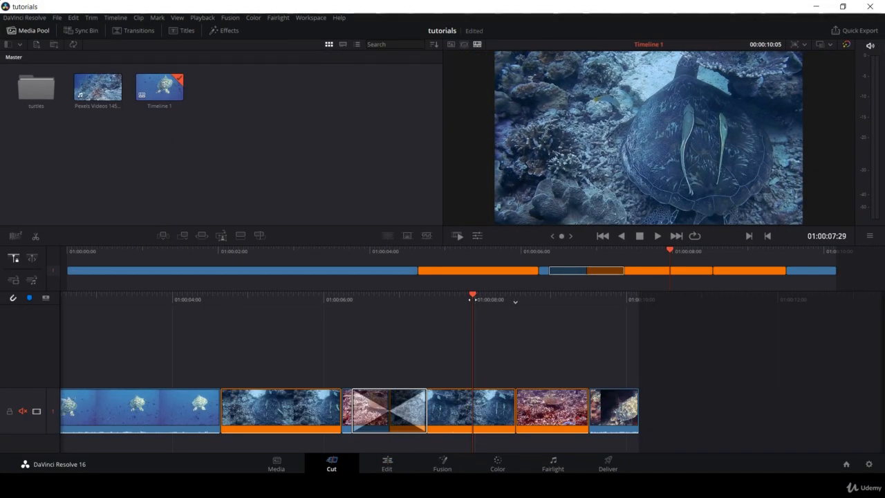
pyautogui.moveTo(466, 294); pyautogui.dragTo(530, 302)
pyautogui.click(387, 464)
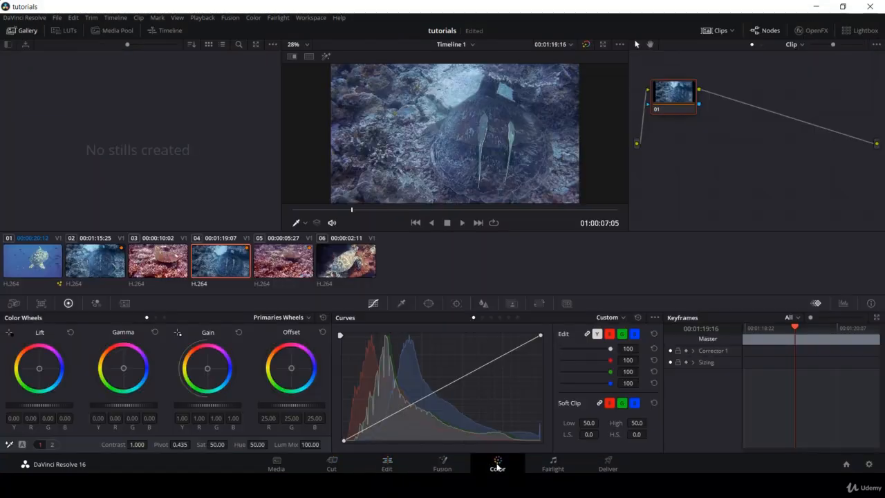
# Step: Open the Color page and look at its media pool and stills gallery
pyautogui.click(498, 465)
pyautogui.click(113, 32)
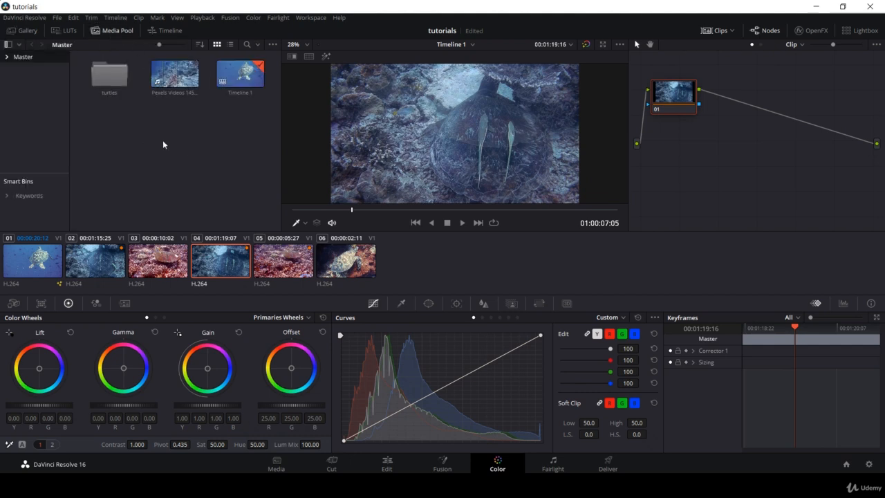
pyautogui.click(27, 31)
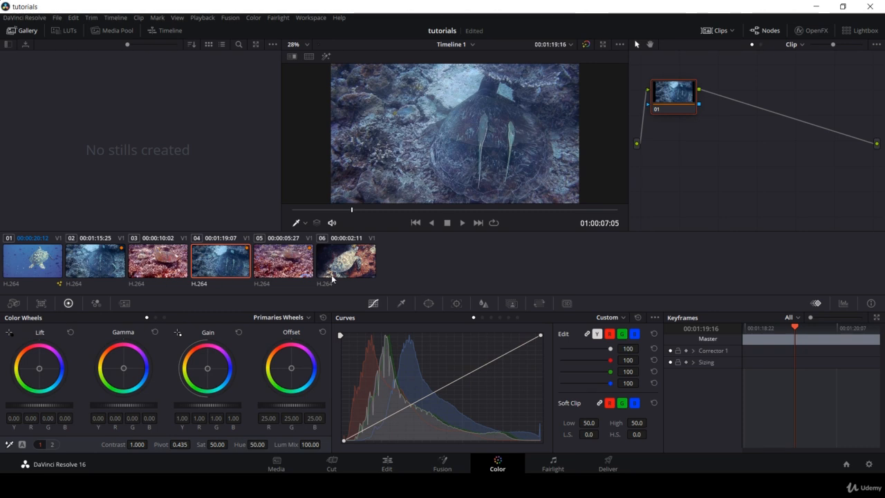
# Step: Show the Color page's mini timeline, scrub back to 01:00:06:21, and hide the mini timeline again
pyautogui.click(170, 30)
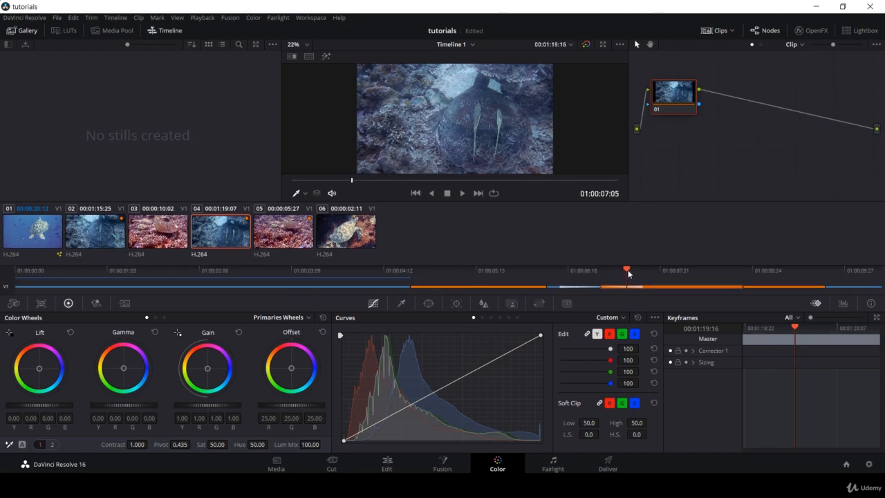
pyautogui.moveTo(627, 271); pyautogui.dragTo(586, 276)
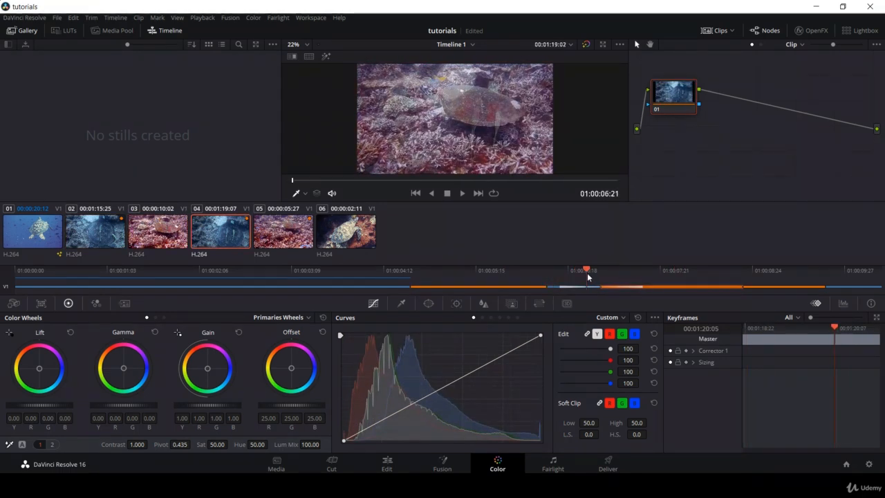
pyautogui.click(178, 30)
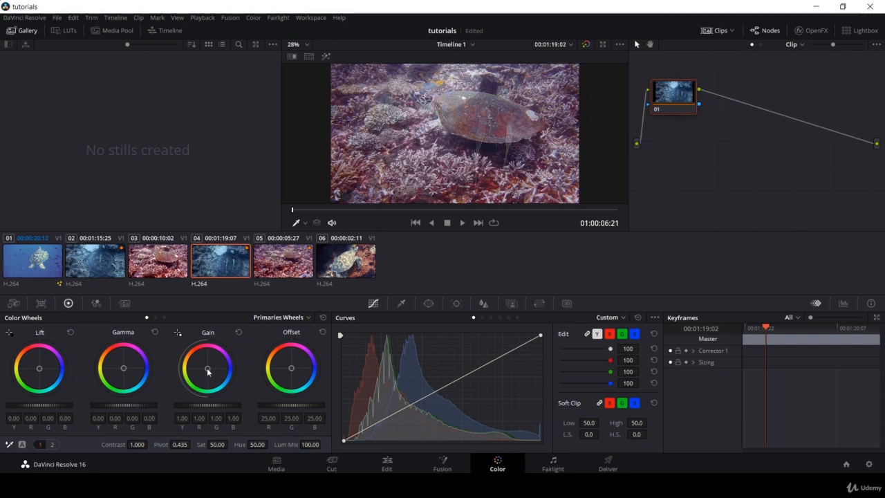
# Step: Try a green tint on clip 04 with the Gain wheel, reset it, and raise the overall gain to 1.40
pyautogui.moveTo(206, 368); pyautogui.dragTo(201, 373)
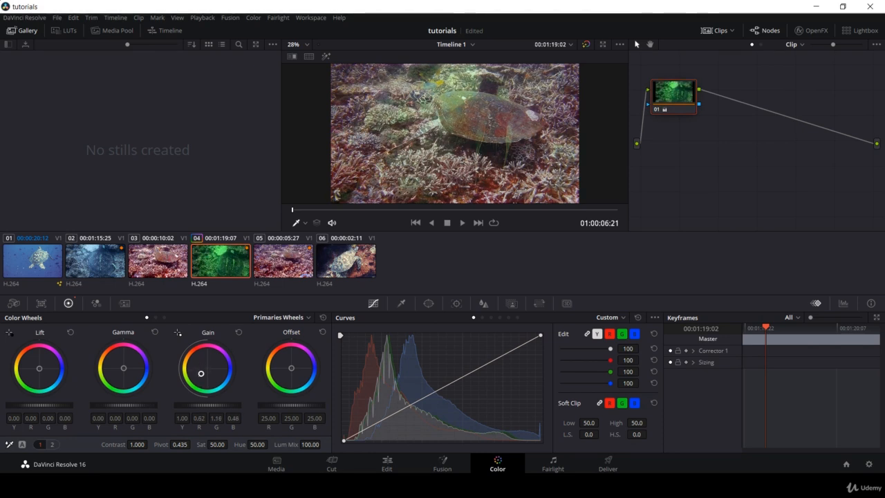
pyautogui.doubleClick(208, 369)
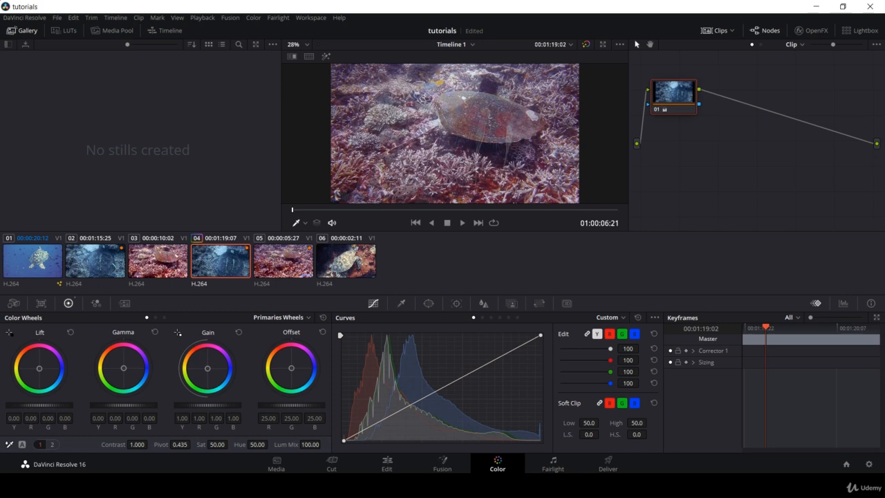
pyautogui.moveTo(207, 405)
pyautogui.mouseDown()
pyautogui.moveTo(247, 406)
pyautogui.moveTo(233, 405)
pyautogui.mouseUp()
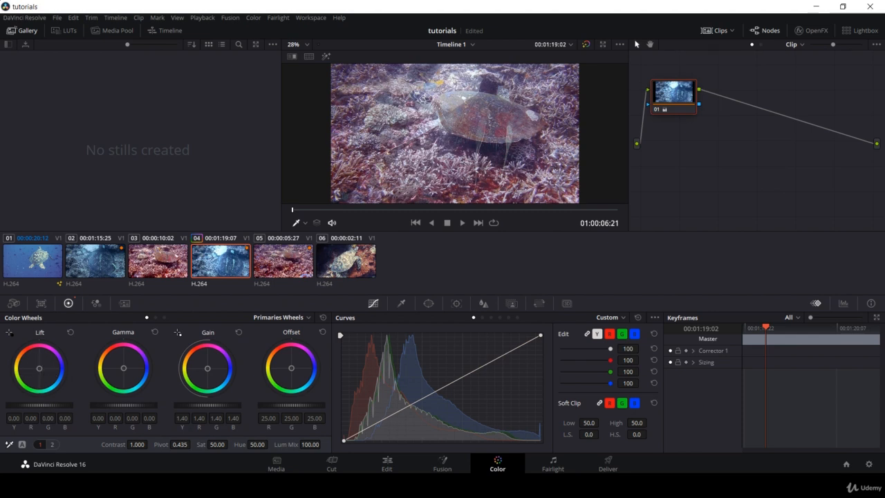
# Step: Try a lift of -0.21 and a saturation of 90.80 on clip 04, restoring each to its default
pyautogui.moveTo(44, 404); pyautogui.dragTo(24, 404)
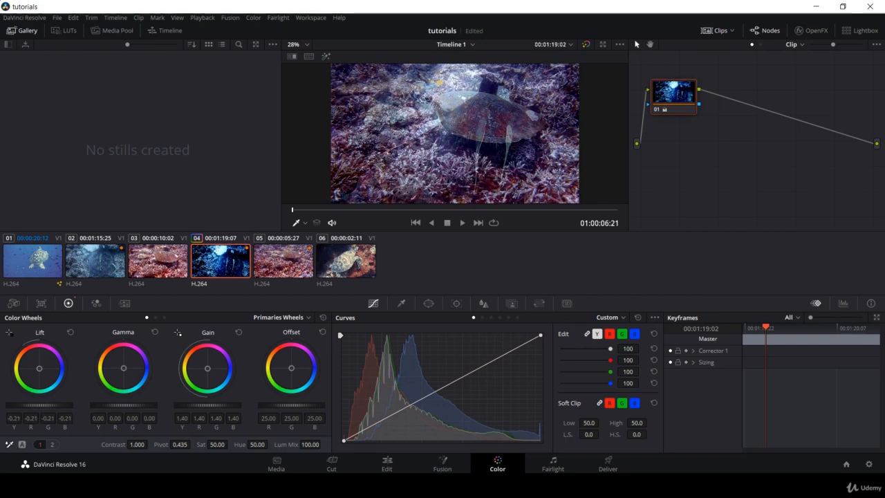
pyautogui.moveTo(25, 405); pyautogui.dragTo(38, 404)
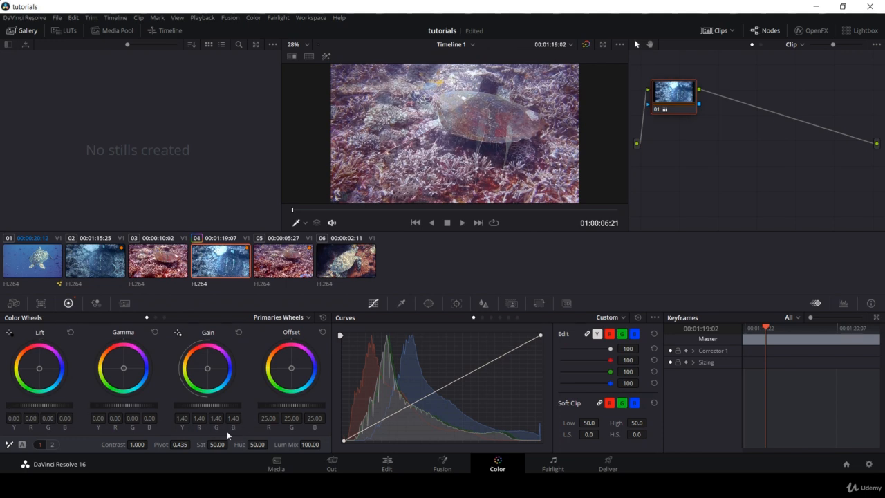
pyautogui.moveTo(230, 444); pyautogui.dragTo(230, 444)
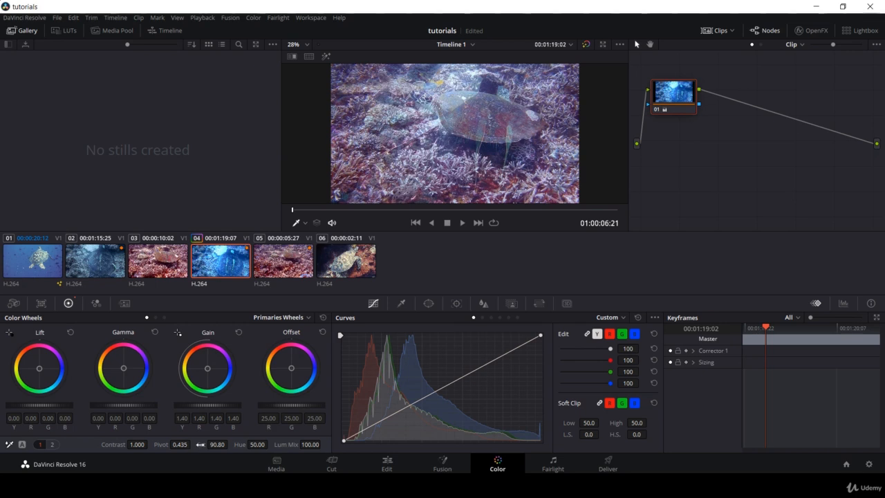
pyautogui.doubleClick(201, 445)
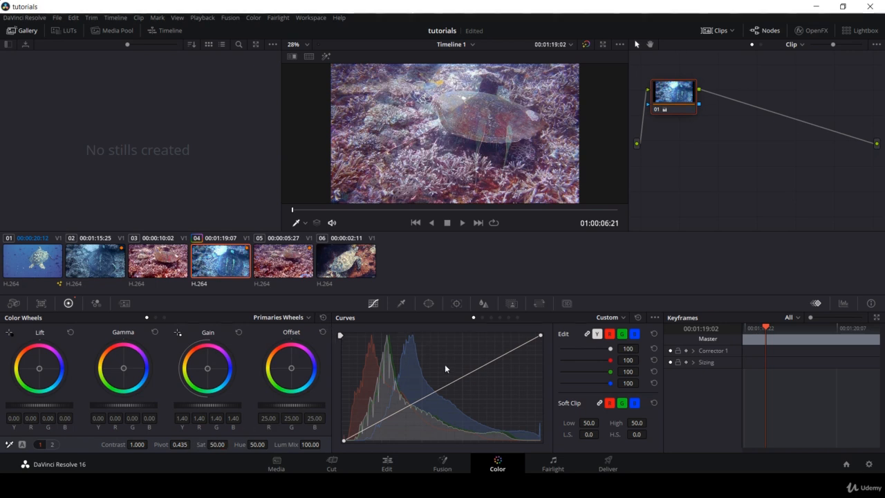
pyautogui.click(541, 336)
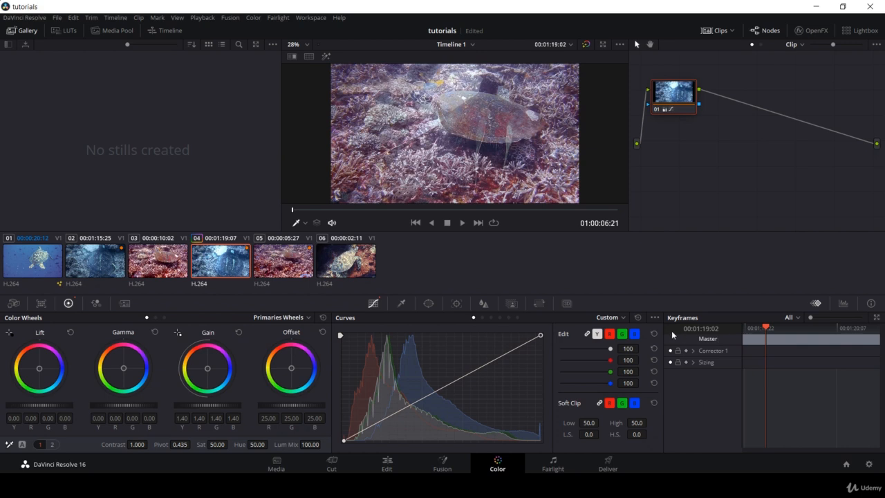
# Step: Show the Waveform scope and scrub through clip 04 to 01:00:08:04 to see how the scope responds
pyautogui.click(843, 304)
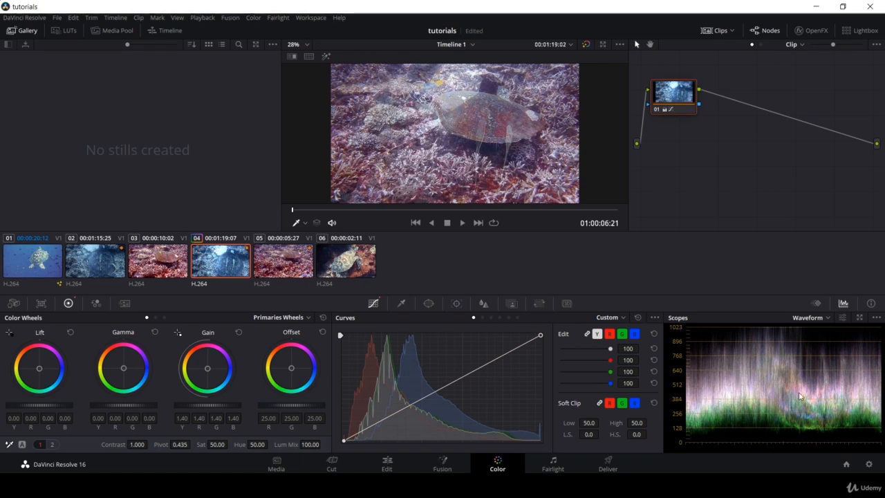
pyautogui.moveTo(367, 210); pyautogui.dragTo(555, 216)
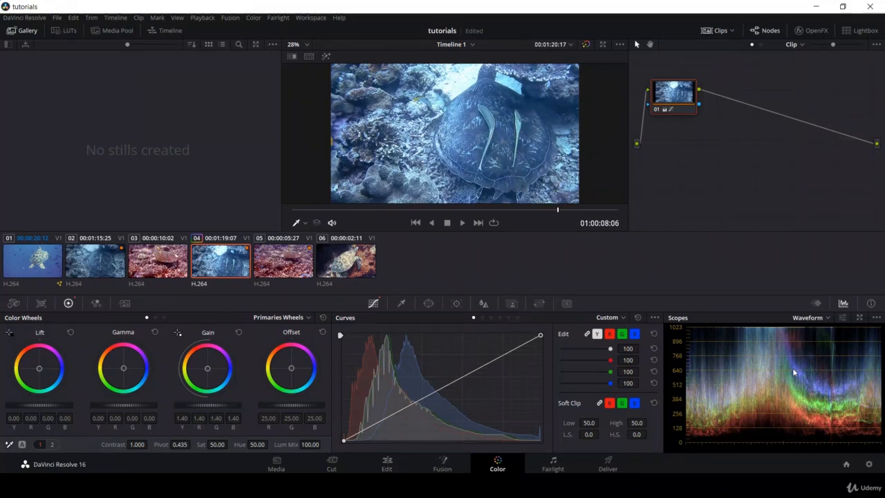
pyautogui.moveTo(560, 210)
pyautogui.mouseDown()
pyautogui.moveTo(582, 209)
pyautogui.moveTo(500, 206)
pyautogui.moveTo(650, 205)
pyautogui.moveTo(518, 210)
pyautogui.moveTo(544, 205)
pyautogui.mouseUp()
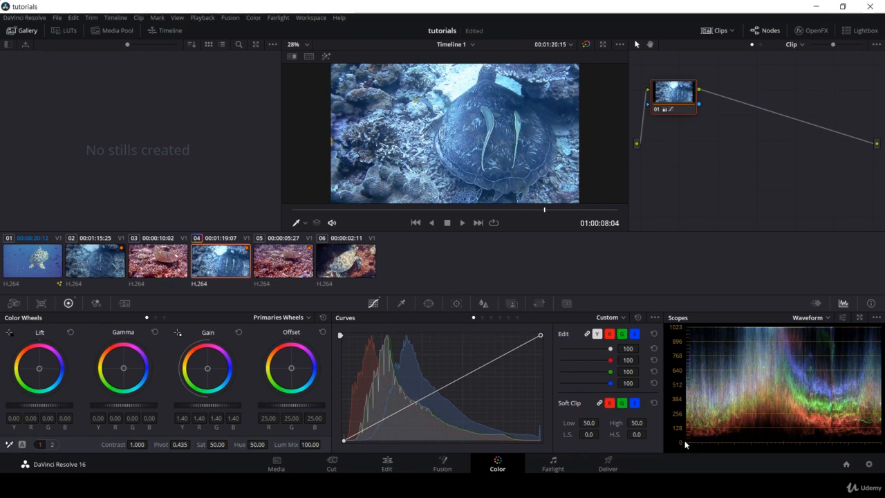
# Step: Compare the Parade and Vectorscope displays for clip 04, and return the scope to Waveform
pyautogui.click(825, 318)
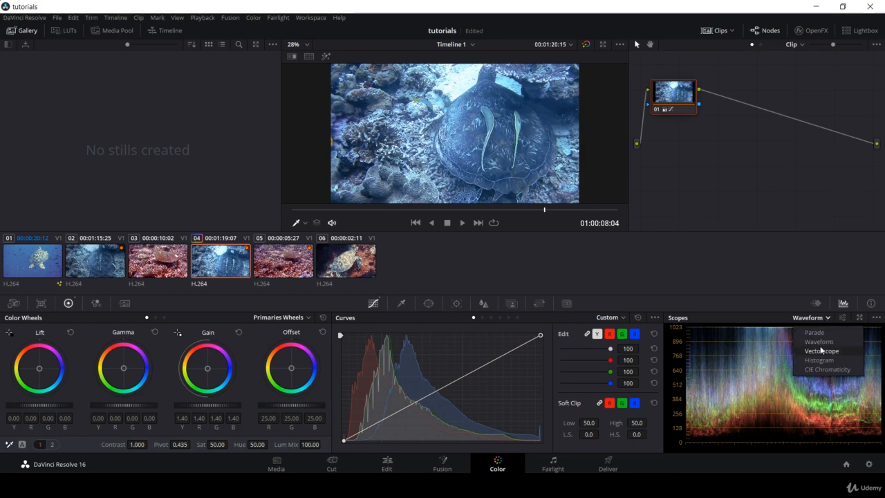
pyautogui.click(820, 336)
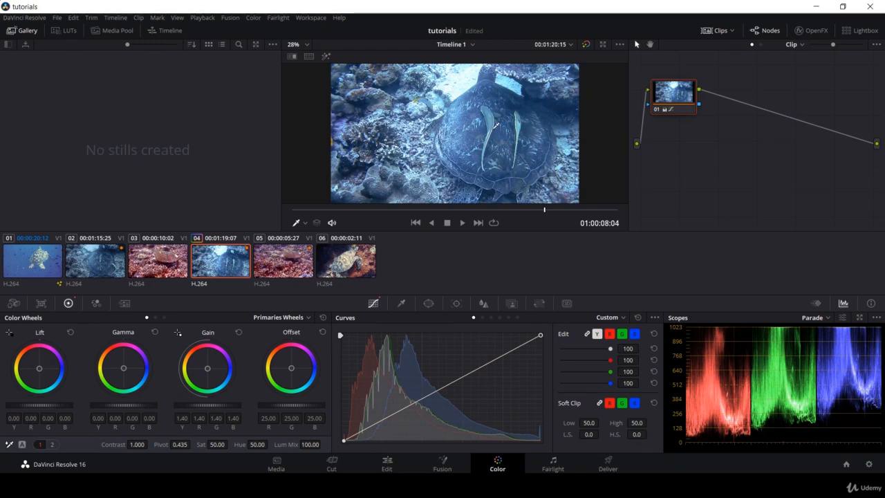
pyautogui.moveTo(514, 209); pyautogui.dragTo(537, 215)
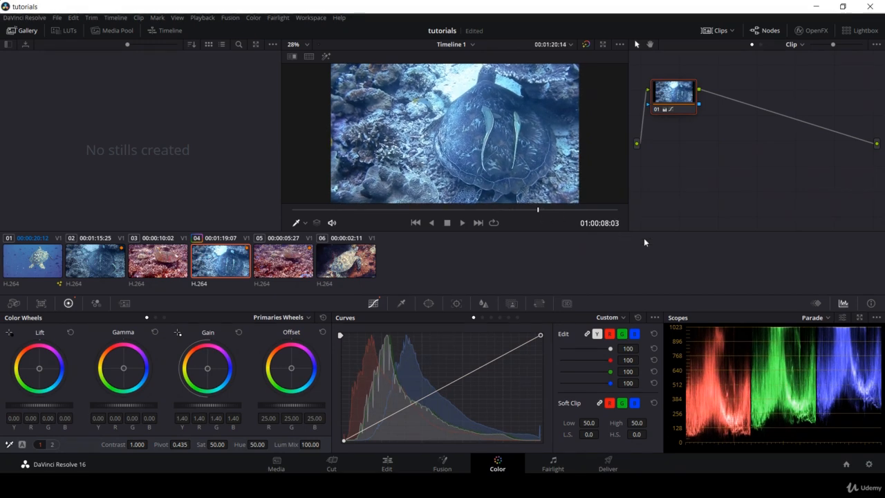
pyautogui.click(822, 319)
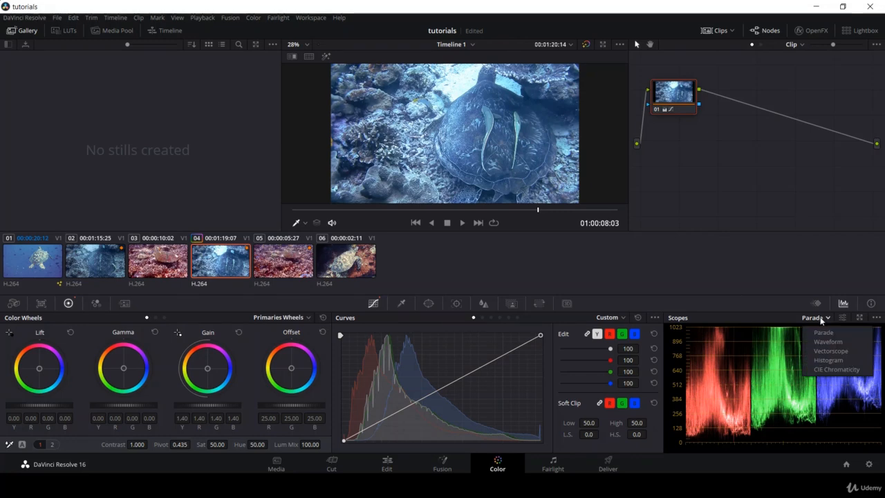
pyautogui.click(825, 351)
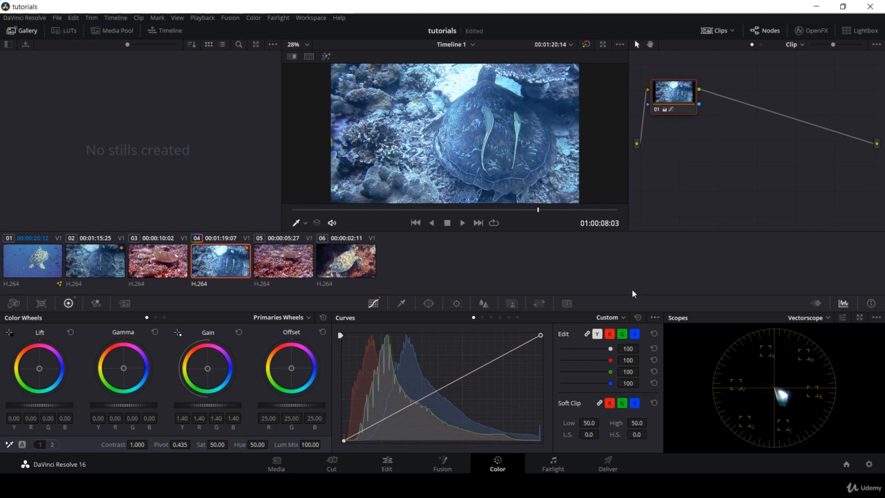
pyautogui.click(808, 320)
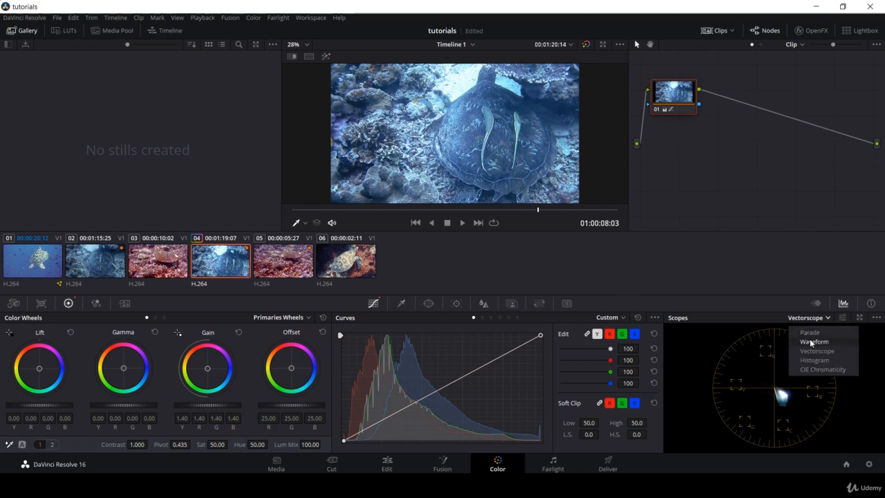
pyautogui.click(810, 340)
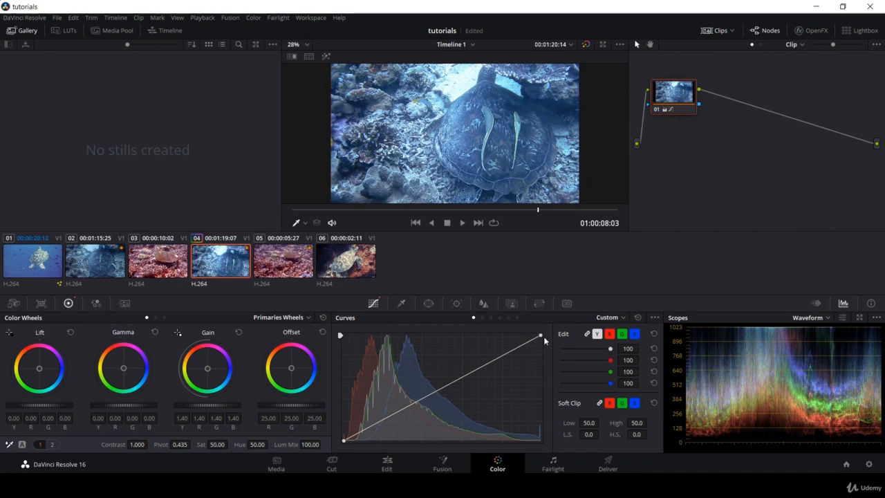
# Step: Try lowering the white point of clip 04's custom curve, restore it, and try pulling the black point outward
pyautogui.moveTo(542, 336); pyautogui.dragTo(549, 357)
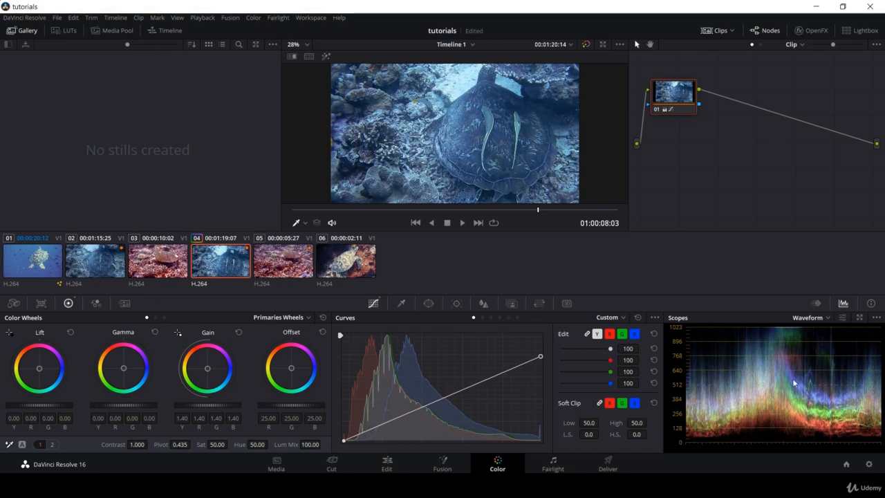
pyautogui.moveTo(542, 356); pyautogui.dragTo(540, 324)
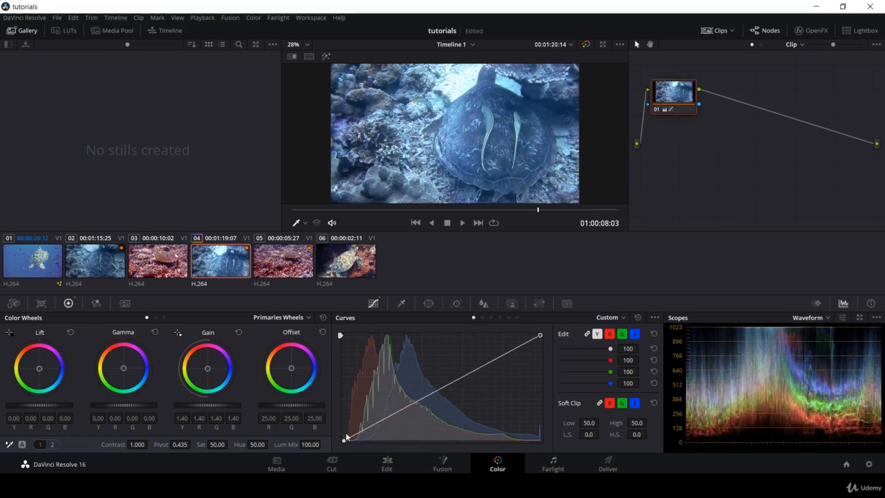
pyautogui.moveTo(344, 441)
pyautogui.mouseDown()
pyautogui.moveTo(386, 445)
pyautogui.moveTo(333, 445)
pyautogui.mouseUp()
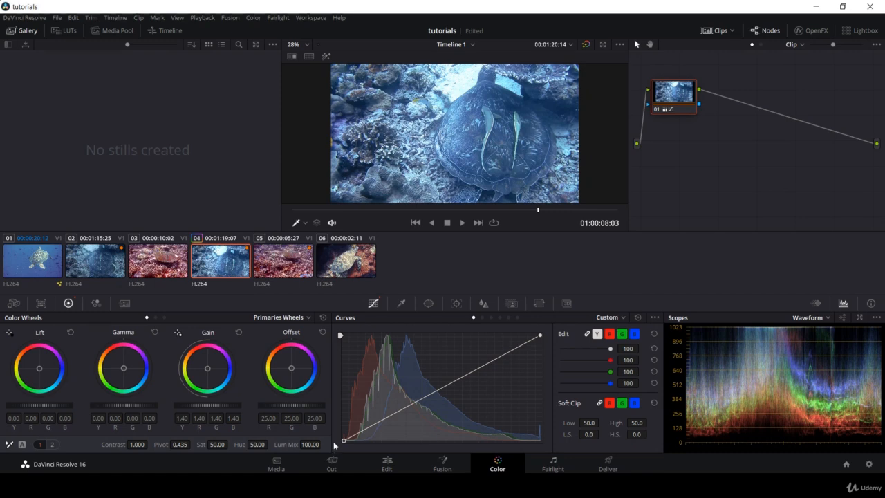
pyautogui.moveTo(333, 441)
pyautogui.mouseDown()
pyautogui.moveTo(333, 428)
pyautogui.moveTo(333, 450)
pyautogui.mouseUp()
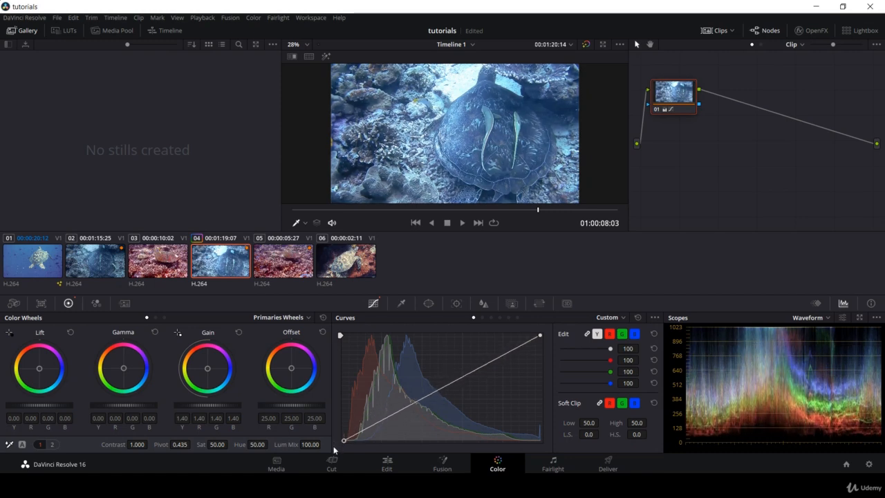
# Step: Try bending the middle of clip 04's custom curve with two added control points, and undo both
pyautogui.click(431, 392)
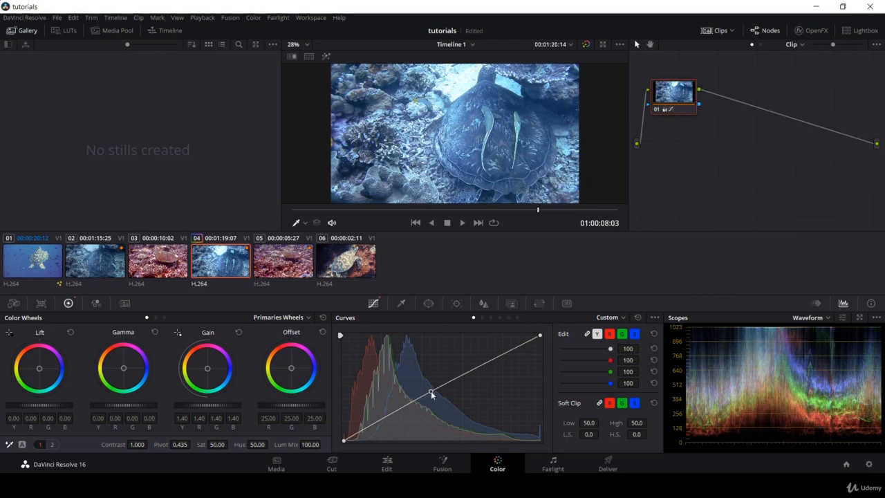
pyautogui.moveTo(431, 391); pyautogui.dragTo(456, 376)
pyautogui.click(433, 396)
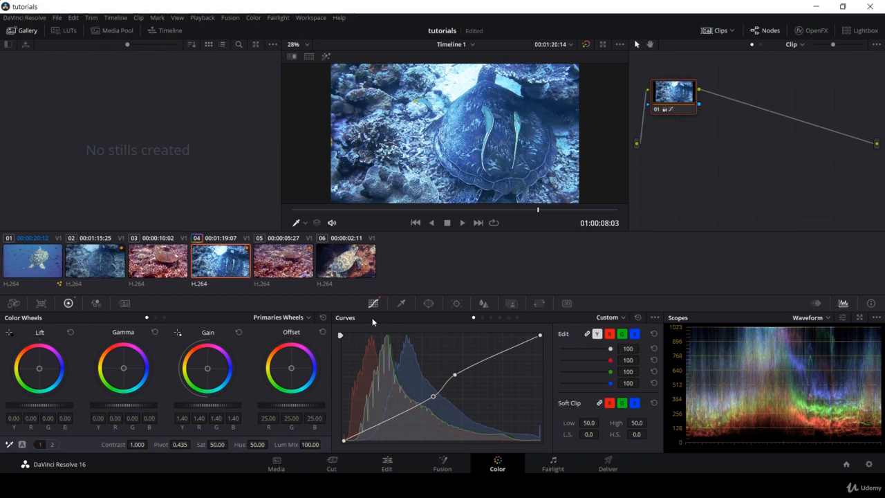
pyautogui.hotkey('ctrl', 'z')
pyautogui.hotkey('ctrl', 'z')
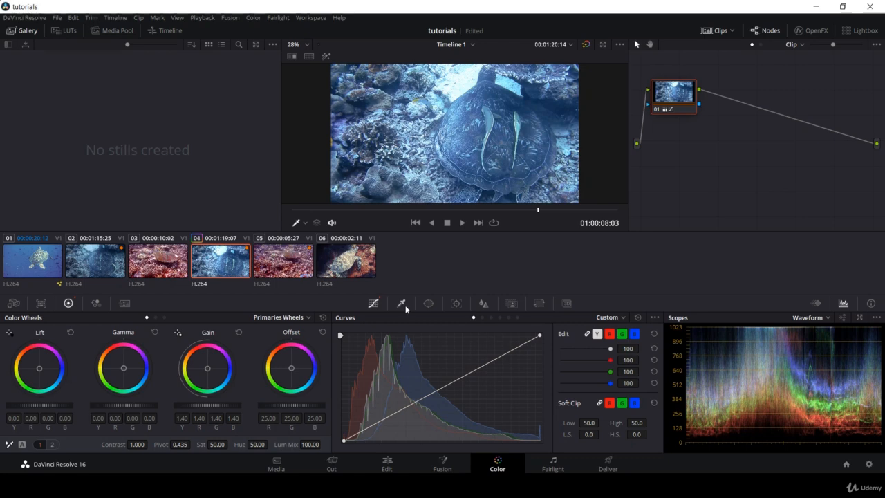
# Step: Show the HSL Qualifier for clip 04 and reset the clip's gain to 1.00
pyautogui.click(402, 304)
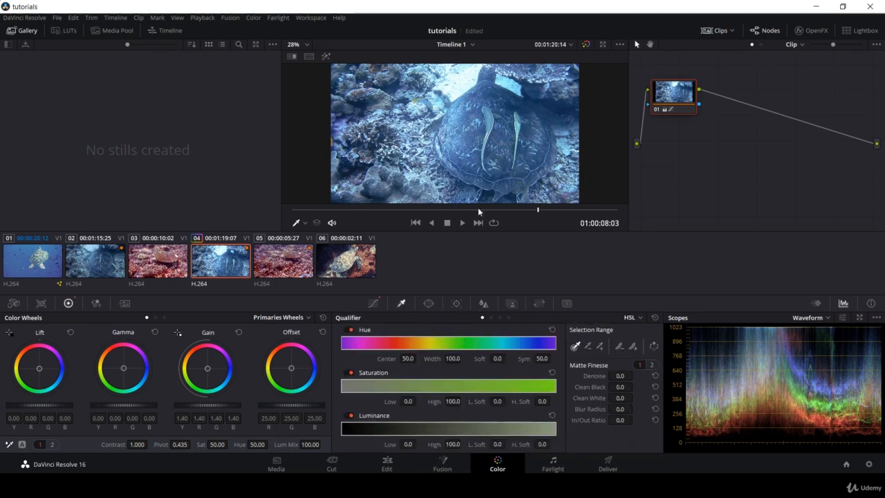
pyautogui.moveTo(507, 208); pyautogui.dragTo(478, 210)
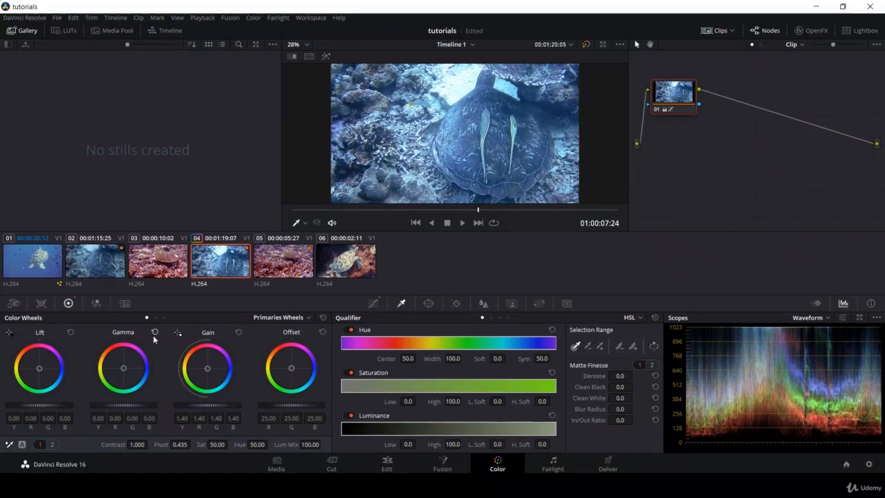
pyautogui.click(238, 333)
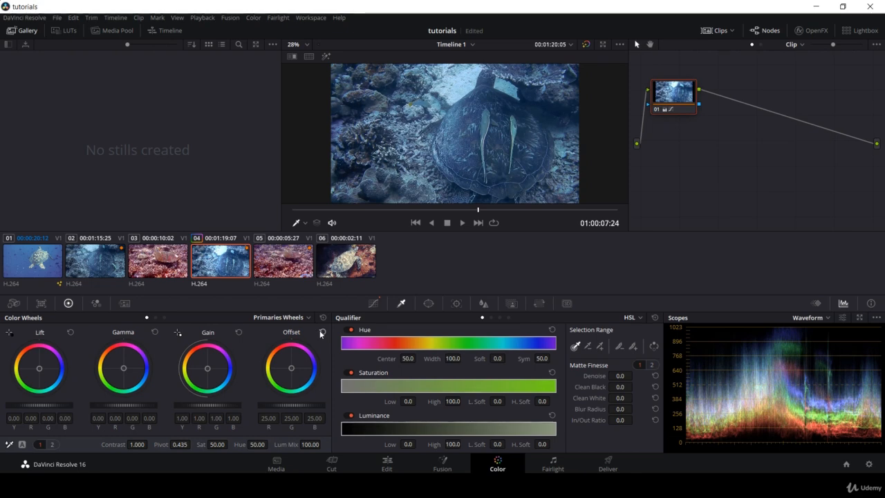
# Step: At 01:00:07:22, qualify the pale patch beside the turtle's head and shift its gain toward orange: red 1.67, green 0.90, blue 0.01
pyautogui.moveTo(480, 211)
pyautogui.mouseDown()
pyautogui.moveTo(451, 208)
pyautogui.moveTo(462, 207)
pyautogui.mouseUp()
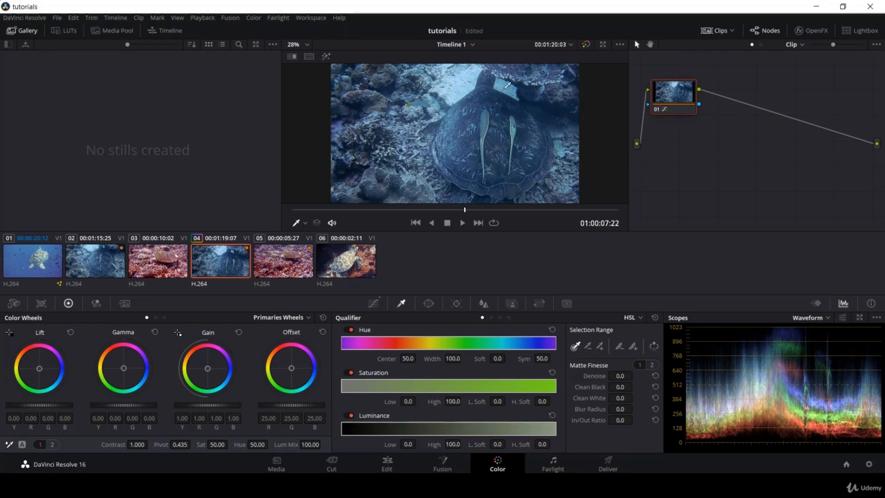
pyautogui.click(506, 88)
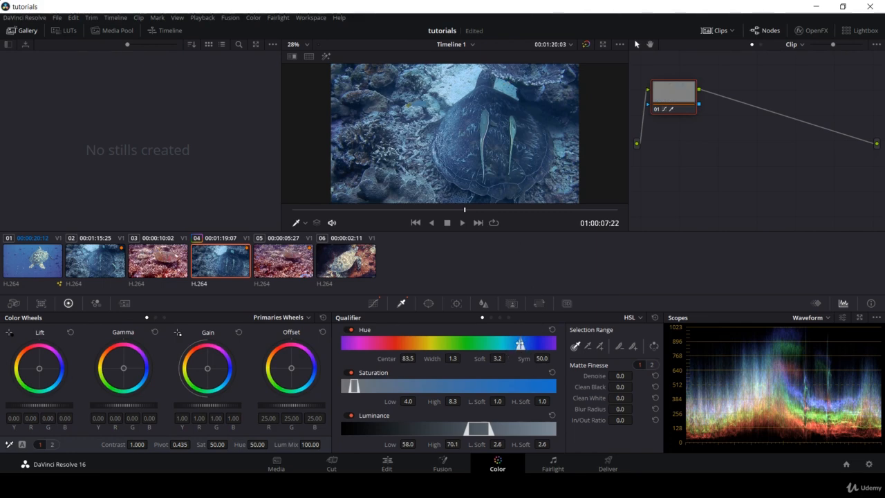
pyautogui.moveTo(213, 371); pyautogui.dragTo(209, 367)
pyautogui.moveTo(204, 370)
pyautogui.mouseDown()
pyautogui.moveTo(205, 381)
pyautogui.moveTo(195, 359)
pyautogui.mouseUp()
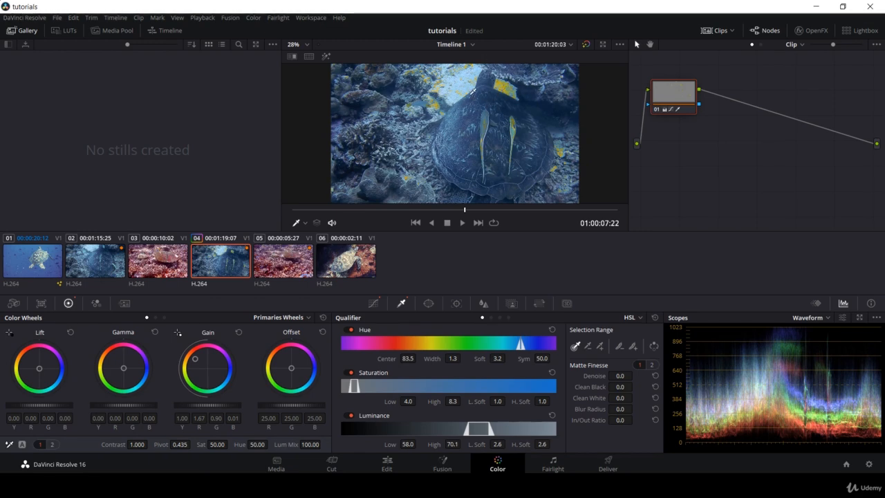
# Step: Add a linear window to clip 04's node and place it over the coral beside the turtle, at pan 44.47 and tilt 46.89
pyautogui.click(429, 304)
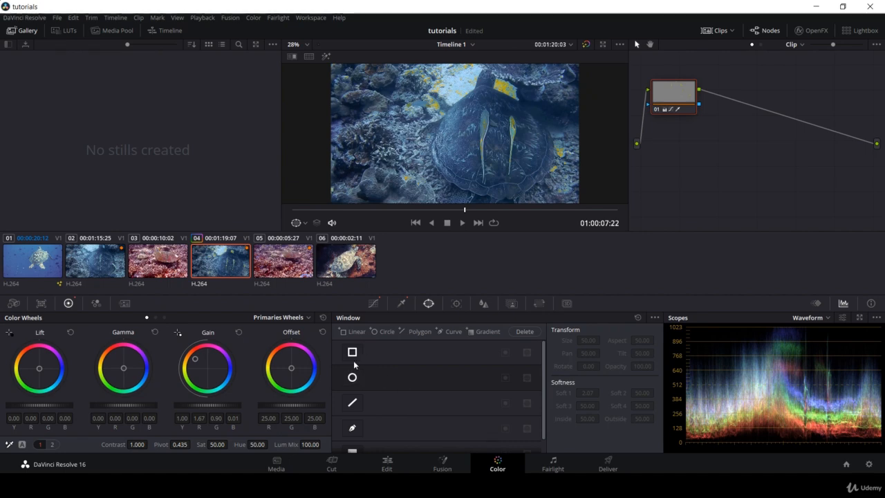
pyautogui.click(353, 353)
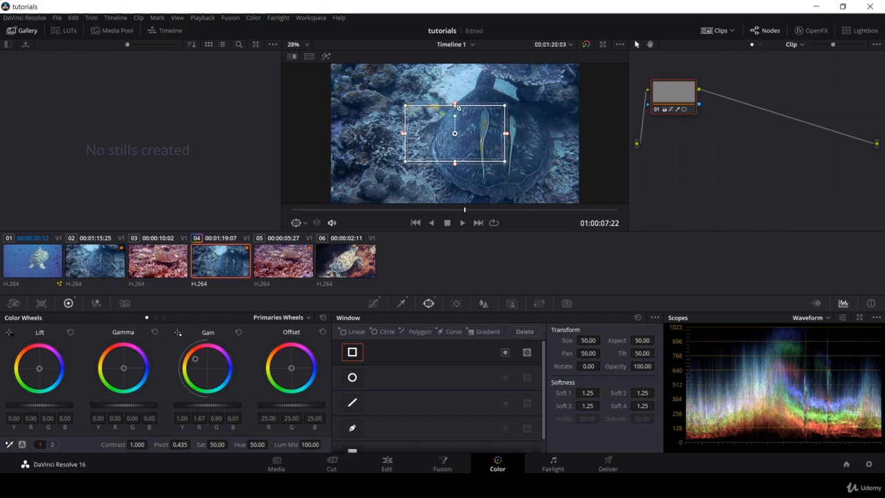
pyautogui.moveTo(455, 135); pyautogui.dragTo(396, 166)
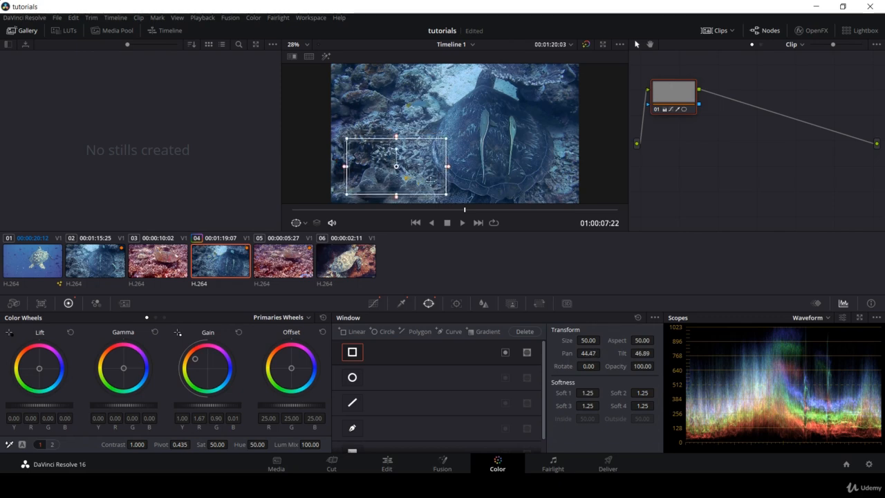
# Step: Soften the linear window's edges with Soft 3 at 2.67 and Soft 2 at 8.34, and shift it to pan 44.25, tilt 48.40
pyautogui.moveTo(447, 168); pyautogui.dragTo(487, 173)
pyautogui.moveTo(476, 172); pyautogui.dragTo(471, 173)
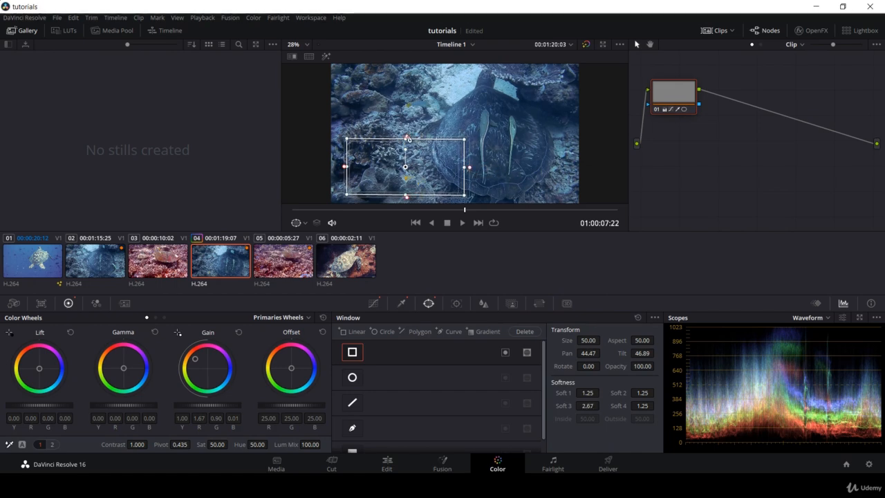
pyautogui.moveTo(407, 137); pyautogui.dragTo(408, 123)
pyautogui.moveTo(406, 166)
pyautogui.mouseDown()
pyautogui.moveTo(413, 147)
pyautogui.moveTo(412, 180)
pyautogui.mouseUp()
pyautogui.moveTo(412, 150); pyautogui.dragTo(403, 153)
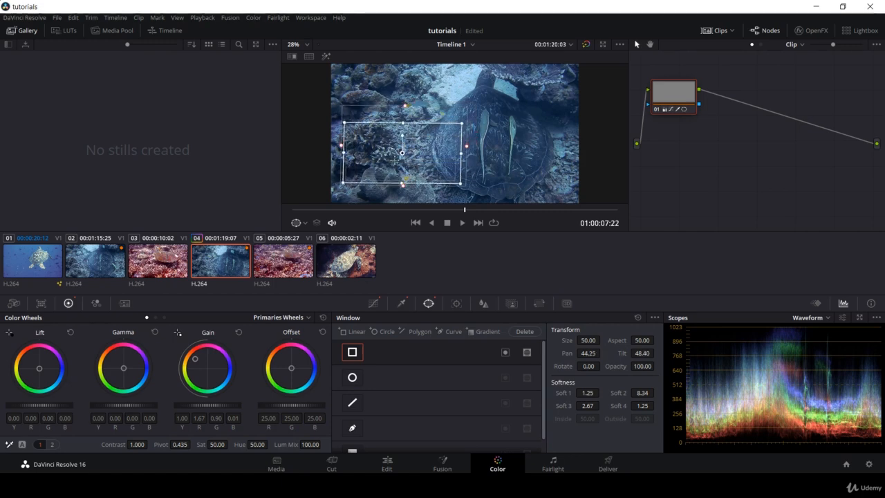
# Step: Try gamma, offset (red 25.34, green 24.21, blue 27.04) and gain changes (Y 0.79) inside the window, and reset the gain
pyautogui.moveTo(123, 368); pyautogui.dragTo(124, 368)
pyautogui.moveTo(294, 369)
pyautogui.mouseDown()
pyautogui.moveTo(283, 377)
pyautogui.moveTo(298, 355)
pyautogui.moveTo(291, 370)
pyautogui.mouseUp()
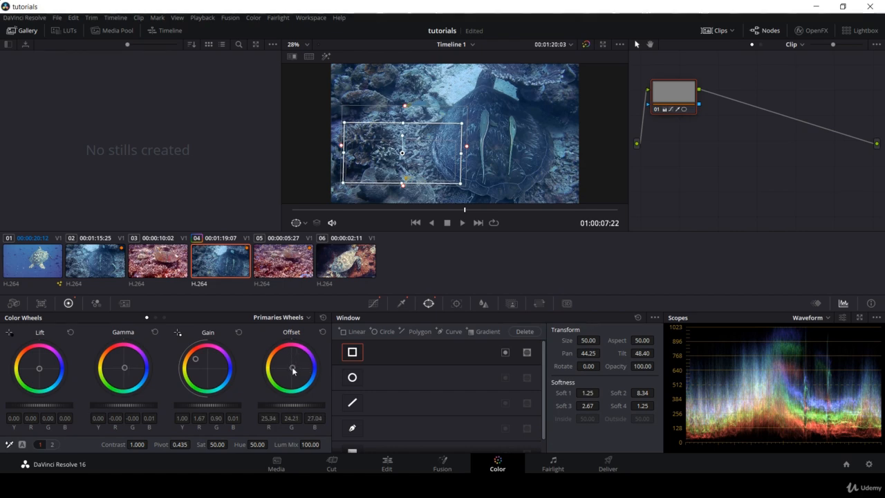
pyautogui.moveTo(219, 445); pyautogui.dragTo(231, 445)
pyautogui.moveTo(207, 405)
pyautogui.mouseDown()
pyautogui.moveTo(218, 405)
pyautogui.moveTo(198, 405)
pyautogui.mouseUp()
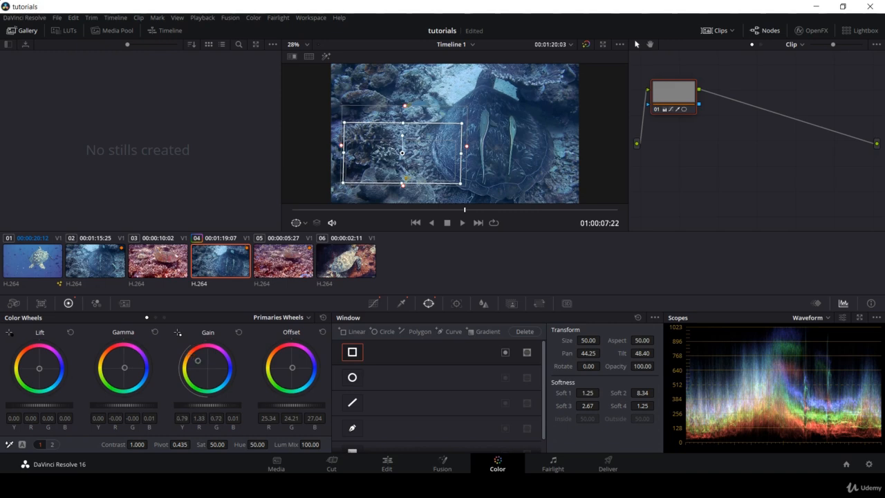
pyautogui.click(238, 333)
# Step: Move the linear window over the turtle's shell at pan 53.61, tilt 50.49, and raise the gain to 1.98
pyautogui.moveTo(409, 152); pyautogui.dragTo(510, 130)
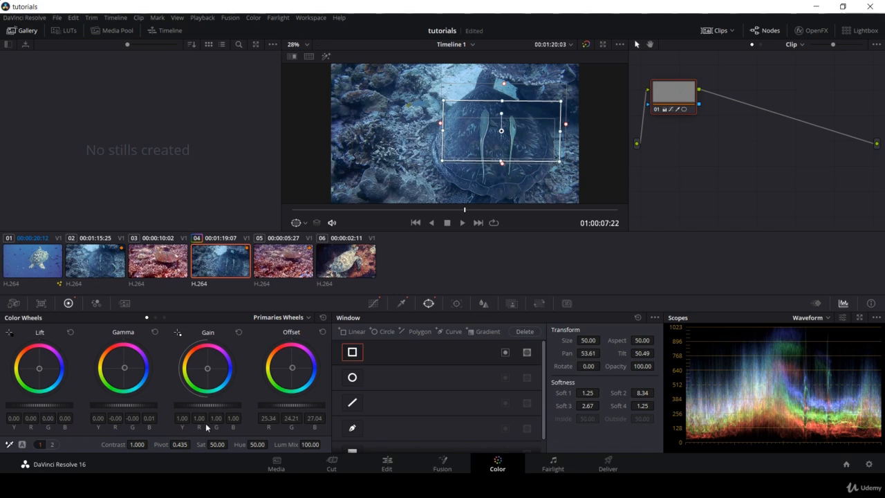
pyautogui.moveTo(207, 406); pyautogui.dragTo(245, 406)
pyautogui.moveTo(306, 406); pyautogui.dragTo(279, 406)
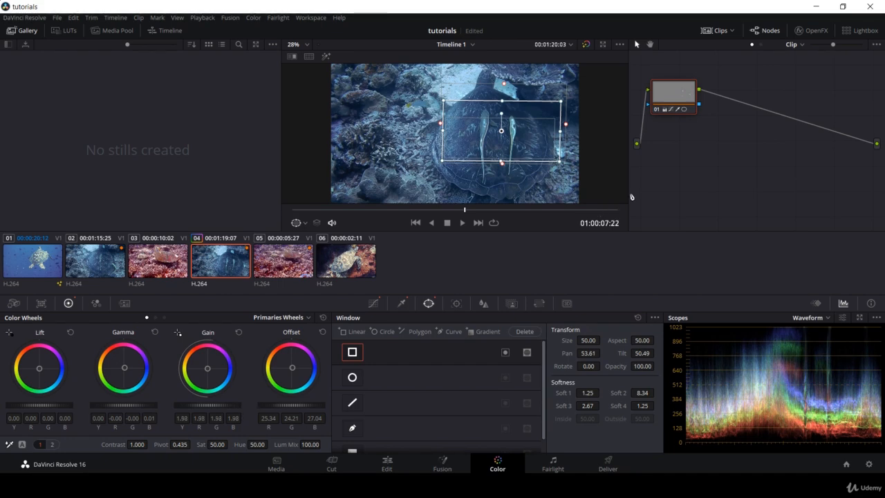
# Step: Look at the Fusion page's node graph for comparison, and delete clip 04's correction node on the Color page
pyautogui.moveTo(672, 99)
pyautogui.mouseDown()
pyautogui.moveTo(673, 146)
pyautogui.moveTo(689, 128)
pyautogui.moveTo(685, 106)
pyautogui.mouseUp()
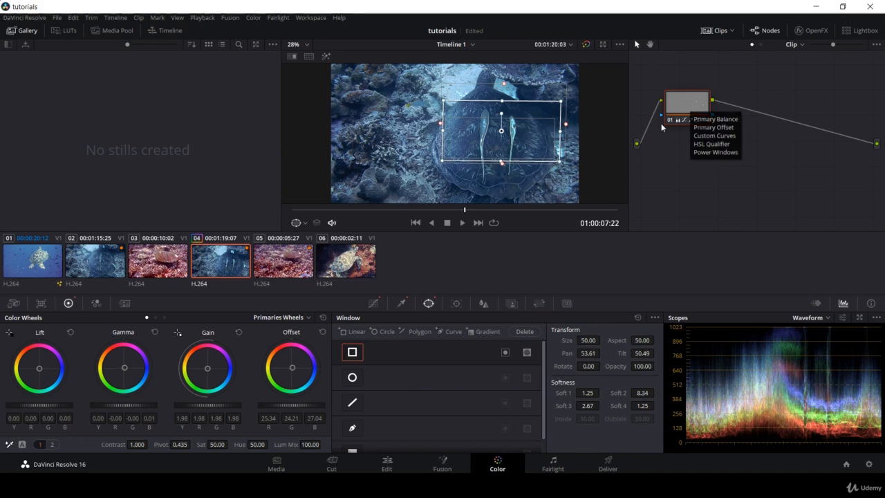
pyautogui.click(442, 464)
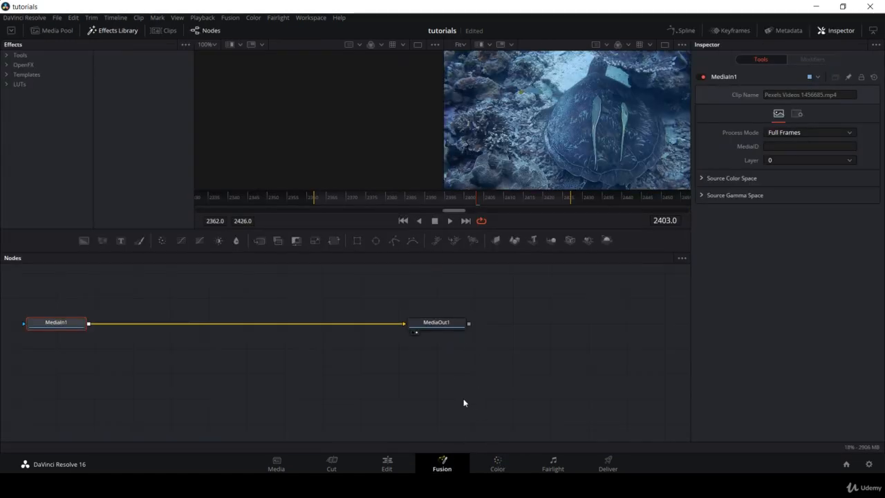
pyautogui.click(497, 463)
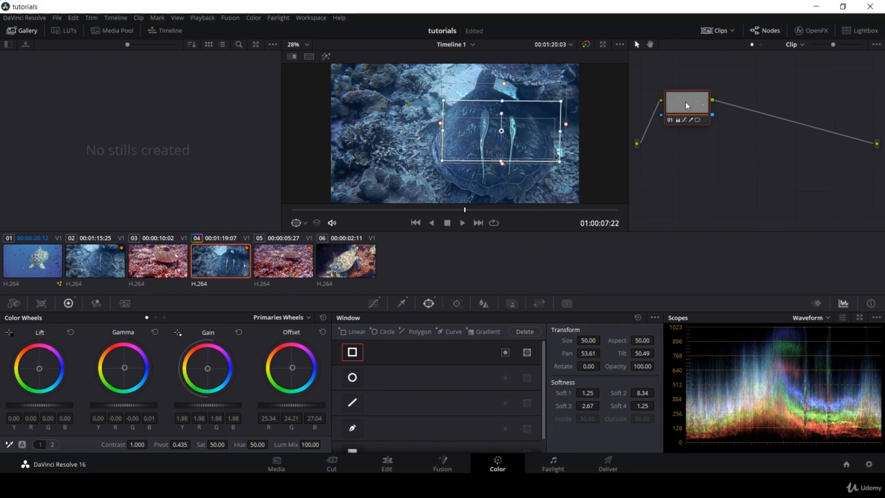
pyautogui.press('Delete')
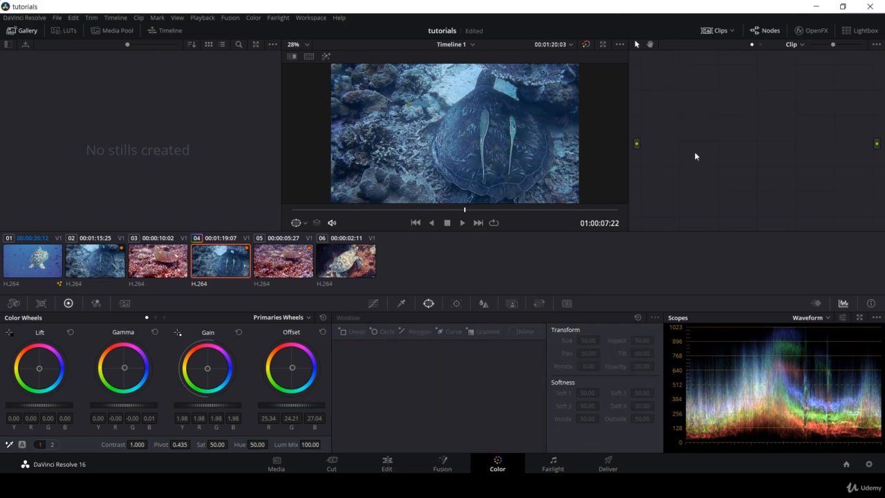
# Step: Select clip 06, park the playhead at 01:00:09:22, and raise the clip's gain to 1.21
pyautogui.click(346, 274)
pyautogui.click(406, 208)
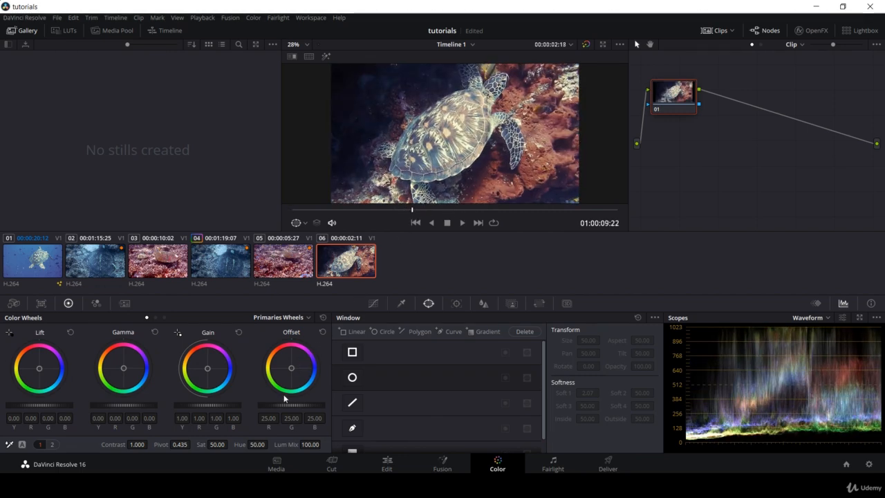
pyautogui.moveTo(210, 408); pyautogui.dragTo(243, 407)
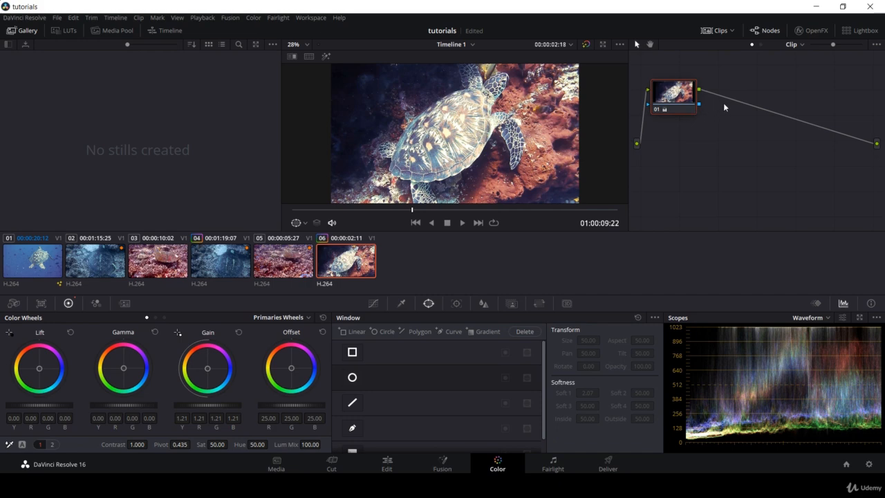
# Step: Add a second serial node with a small circle window around the turtle's head, and shift its offset to red 37.91, green 24.25, blue -12.59
pyautogui.hotkey('alt', 's')
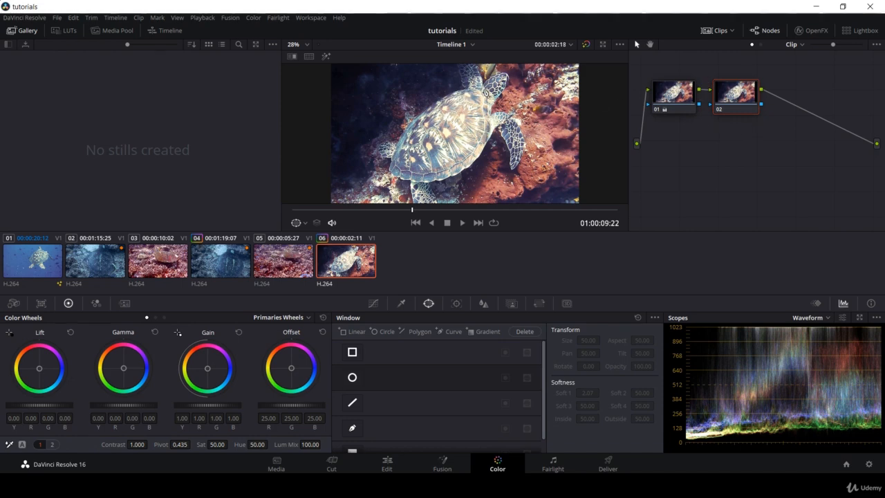
pyautogui.click(352, 377)
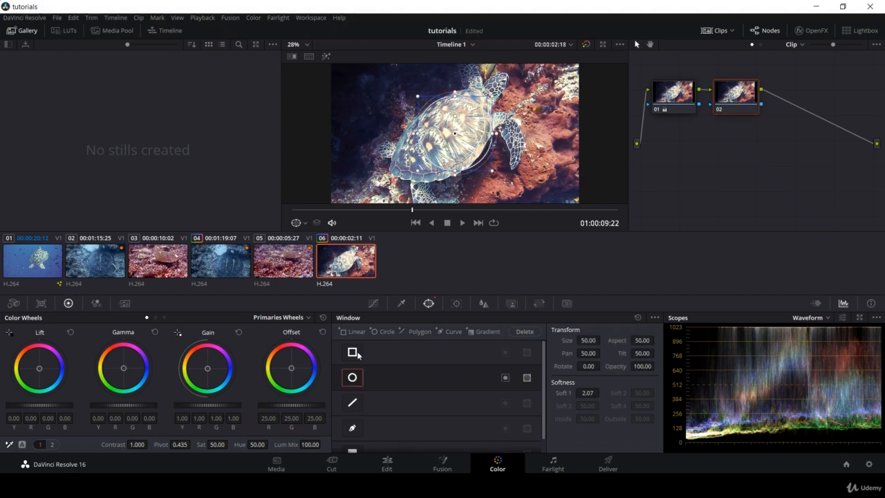
pyautogui.moveTo(457, 132); pyautogui.dragTo(498, 92)
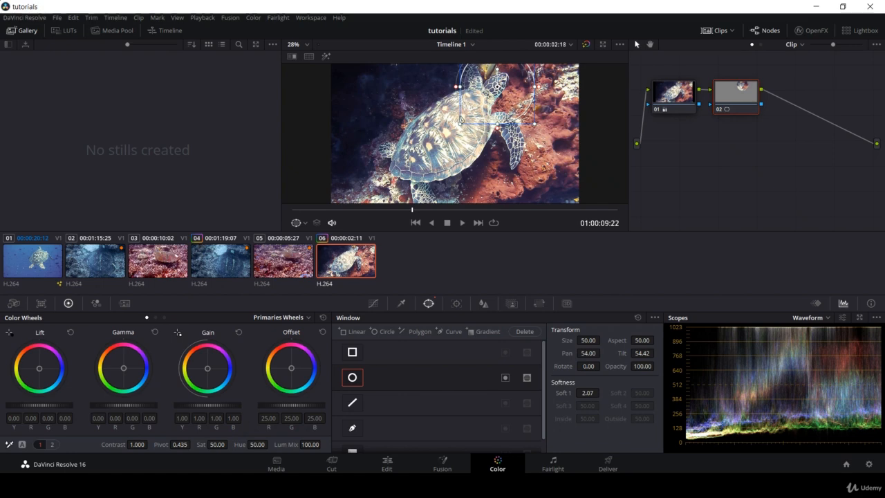
pyautogui.moveTo(462, 124); pyautogui.dragTo(480, 111)
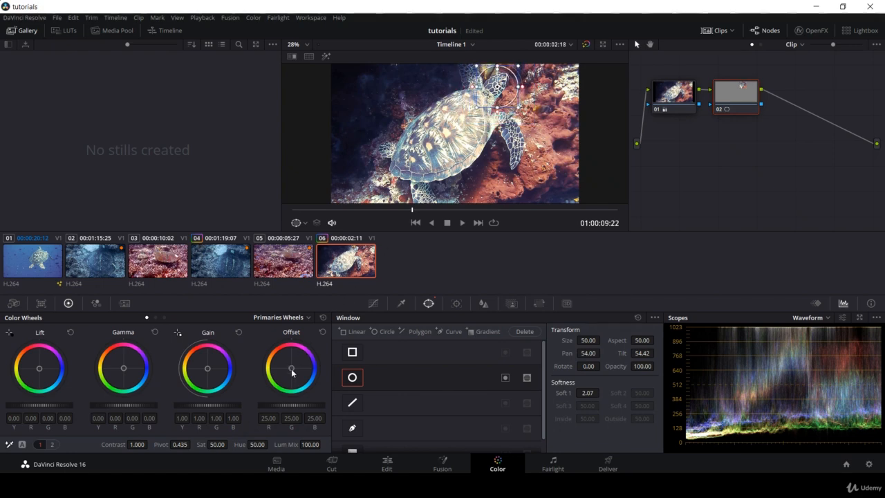
pyautogui.moveTo(291, 369); pyautogui.dragTo(277, 362)
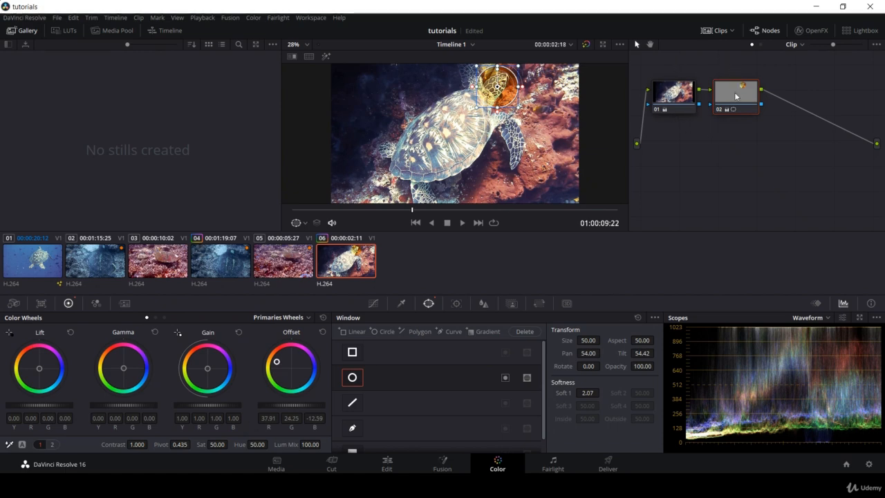
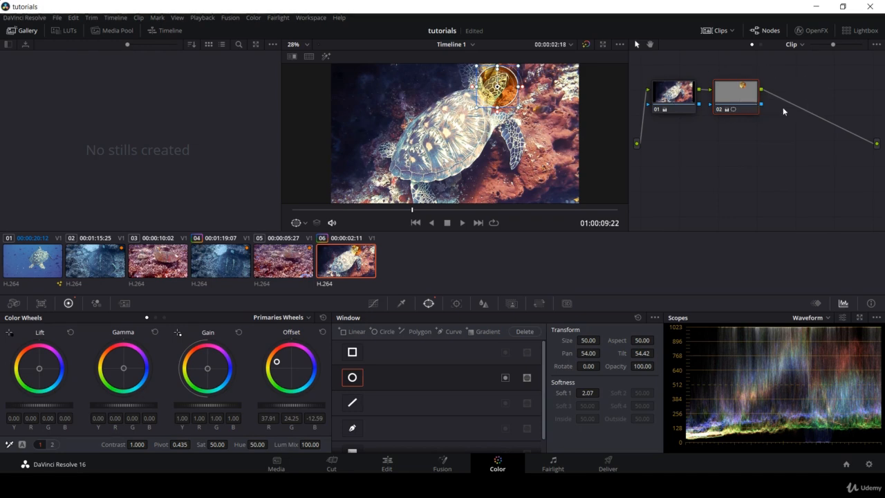
pyautogui.click(456, 304)
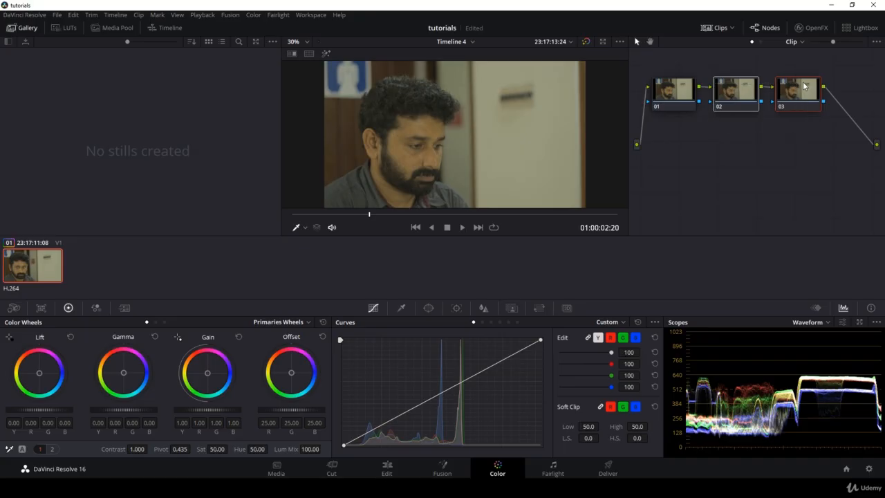
# Step: On Timeline 4, delete the nodes after node 01 and add two new serial nodes for a chain of three
pyautogui.press('Delete')
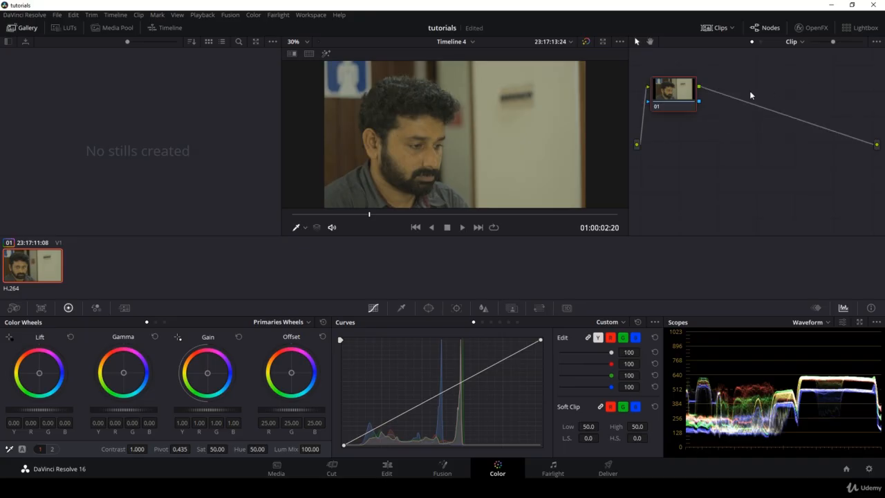
pyautogui.hotkey('alt', 's')
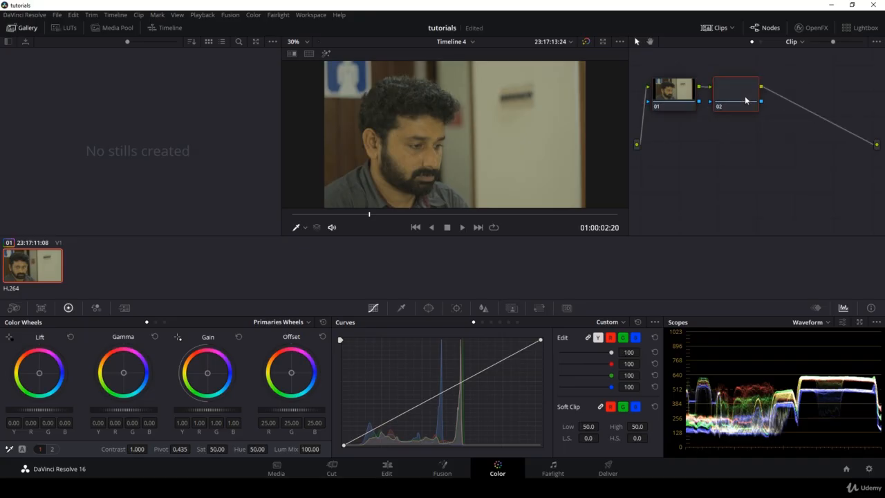
pyautogui.hotkey('alt', 's')
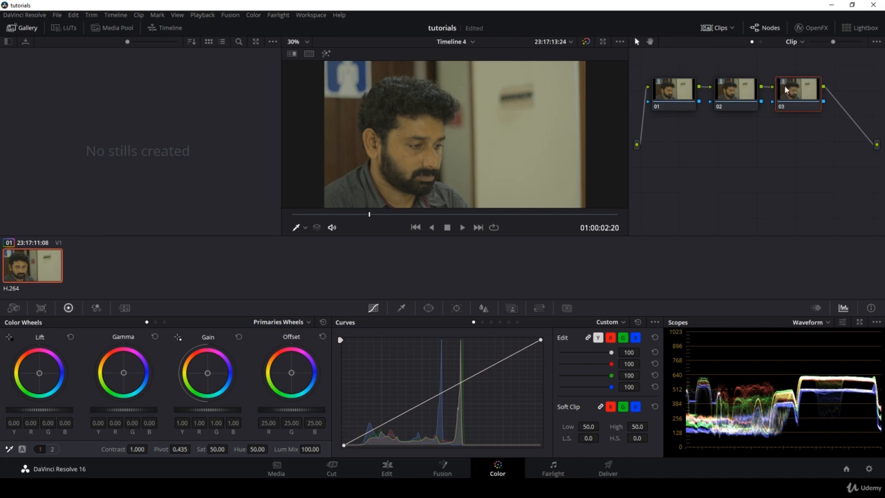
# Step: On node 01, raise the gain to 1.48 and lower the lift to -0.03
pyautogui.click(675, 94)
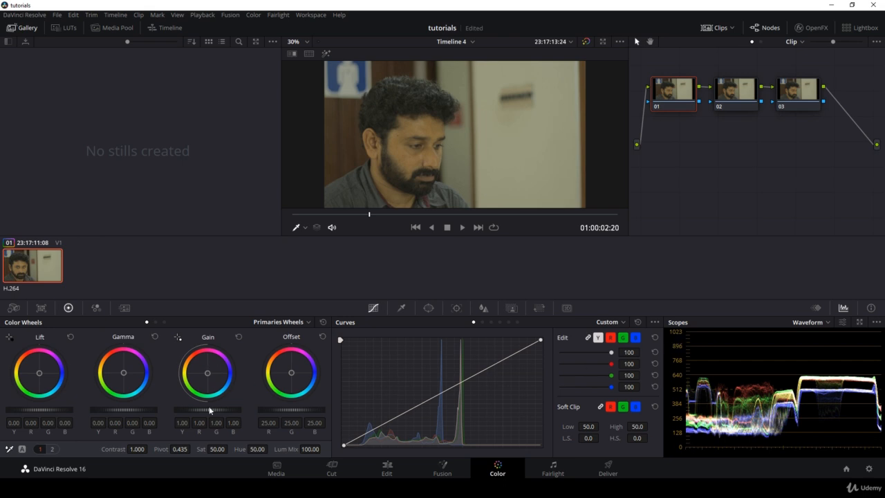
pyautogui.moveTo(208, 412); pyautogui.dragTo(263, 413)
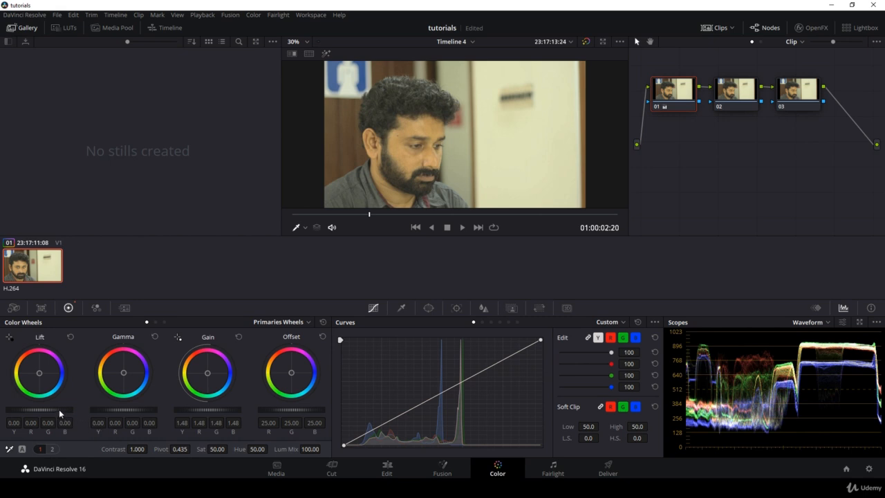
pyautogui.moveTo(59, 414); pyautogui.dragTo(57, 414)
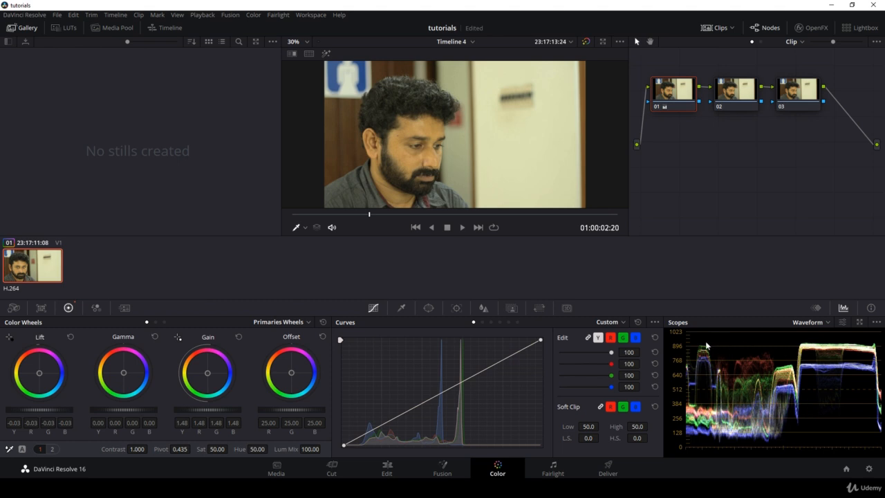
# Step: On node 02, show the Parade scope and pull the blue curve's white point inward to raise the blue channel
pyautogui.click(735, 92)
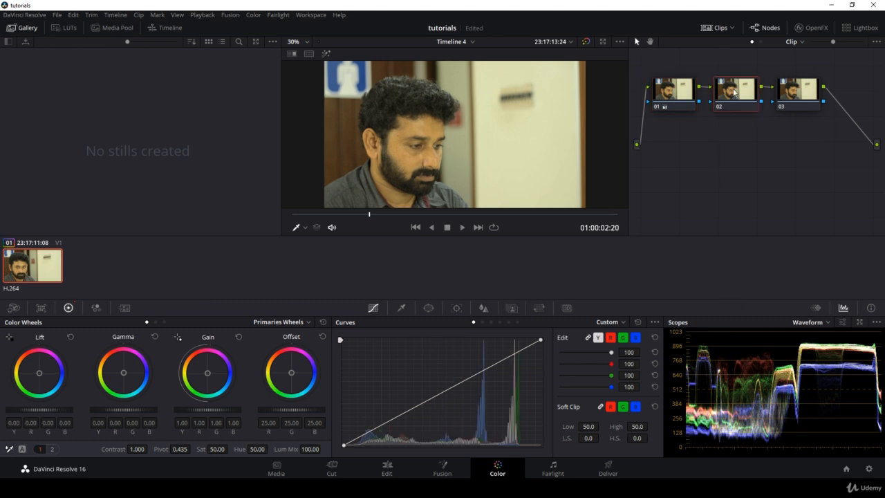
pyautogui.click(807, 323)
pyautogui.click(810, 339)
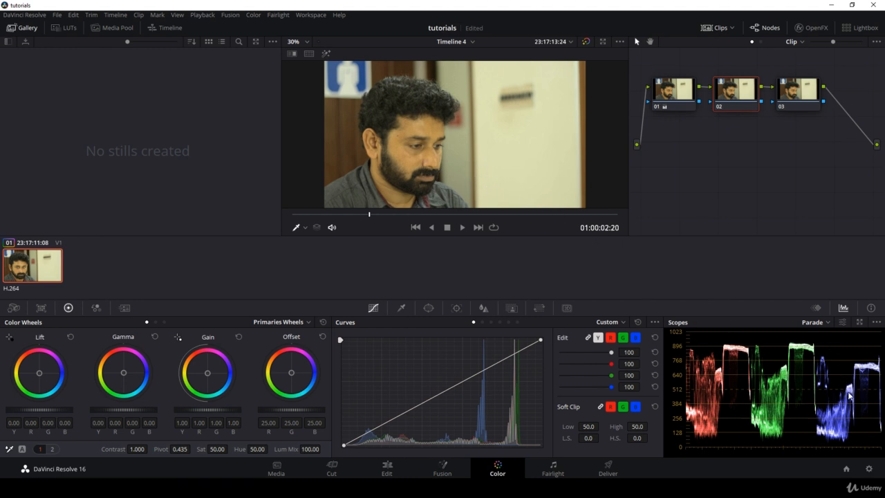
pyautogui.click(636, 339)
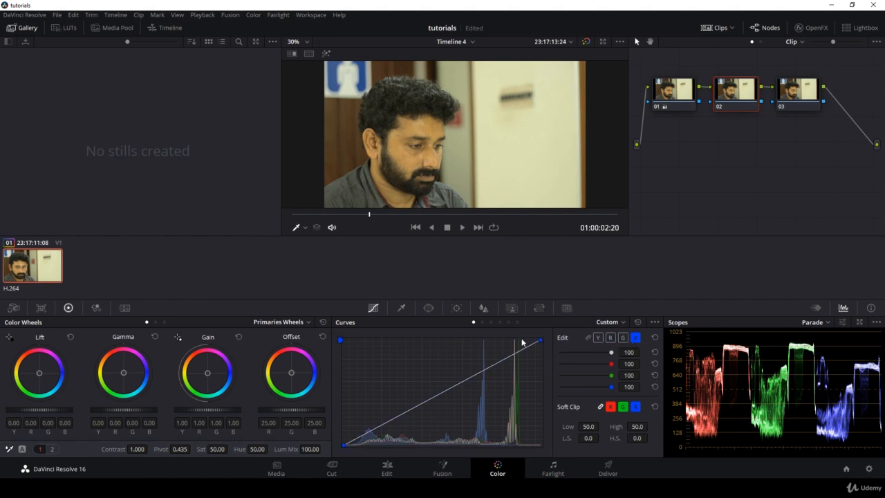
pyautogui.moveTo(542, 341); pyautogui.dragTo(519, 339)
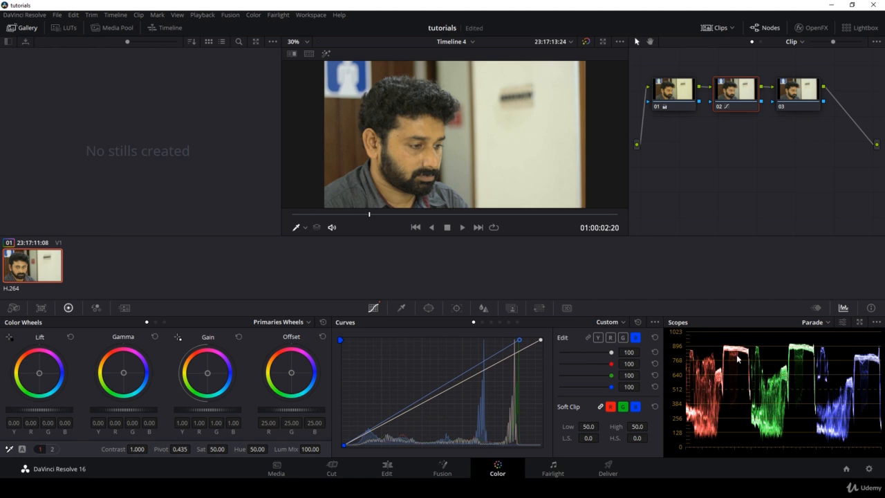
# Step: Select node 03 and switch the scope to Vectorscope
pyautogui.click(791, 93)
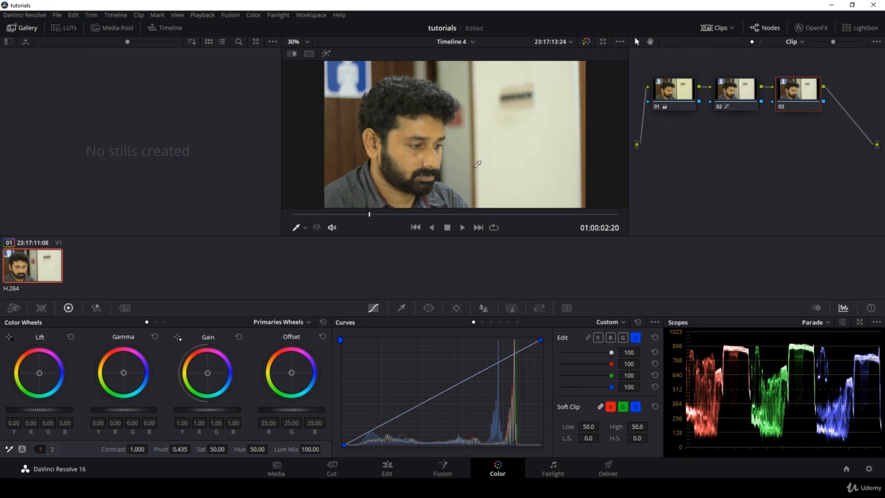
pyautogui.click(824, 324)
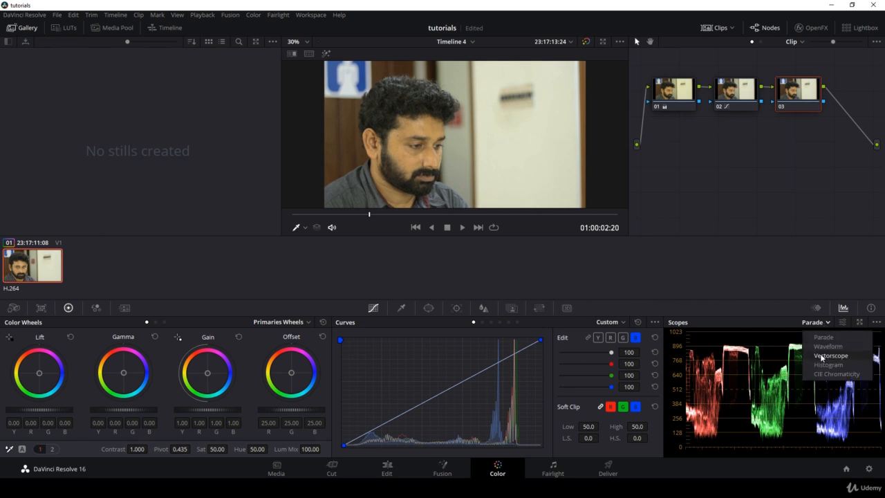
pyautogui.click(823, 357)
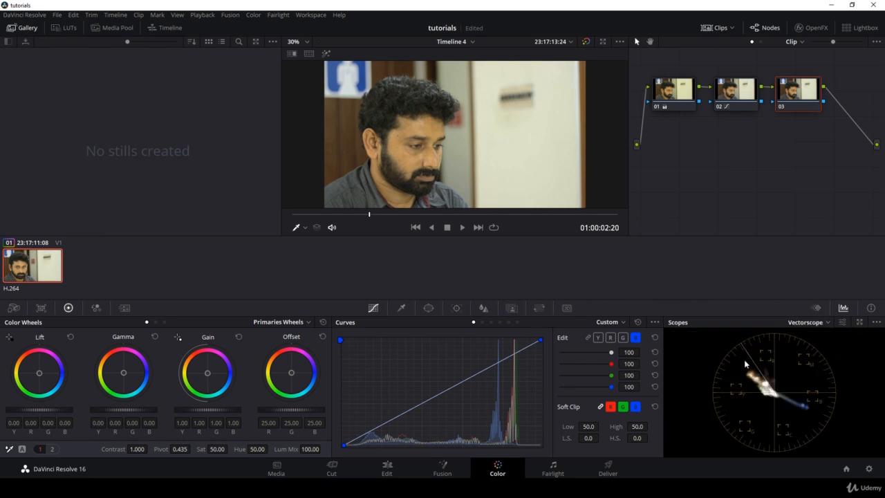
# Step: On node 03, raise the saturation to 54.80 and scrub through the clip to check the skin tones on the vectorscope
pyautogui.click(842, 323)
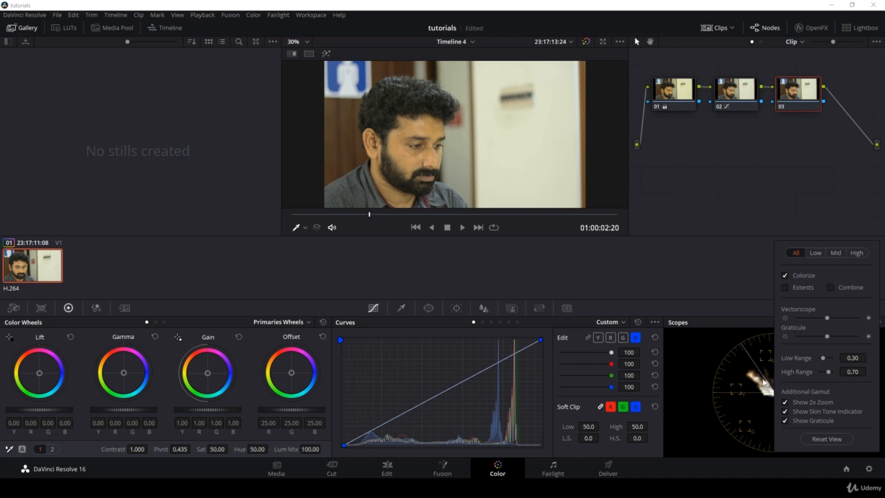
pyautogui.click(738, 388)
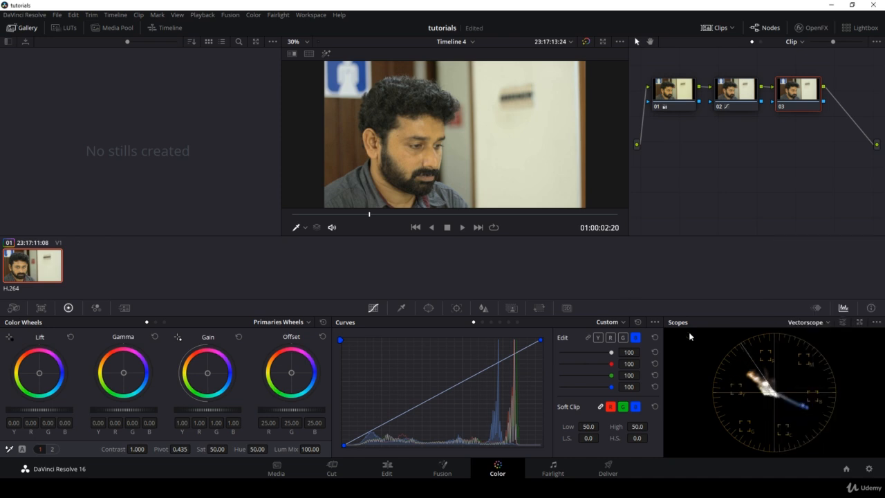
pyautogui.moveTo(401, 217); pyautogui.dragTo(563, 217)
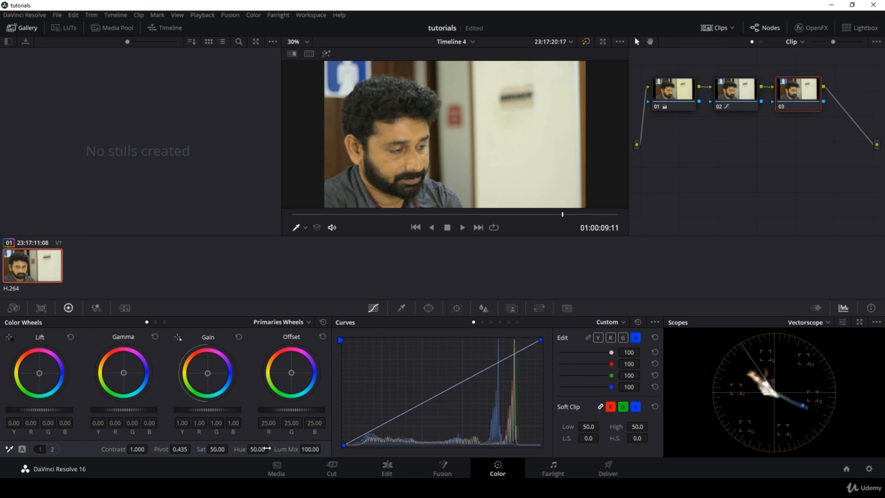
pyautogui.moveTo(217, 450); pyautogui.dragTo(227, 449)
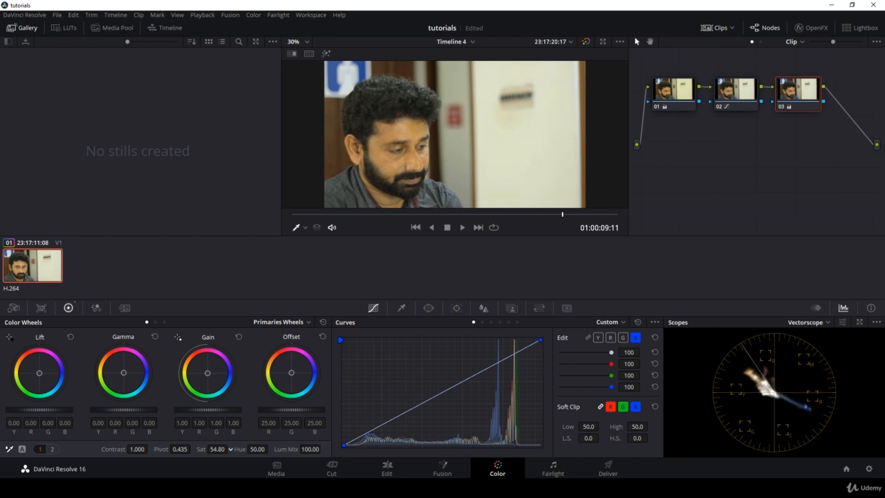
pyautogui.moveTo(373, 215); pyautogui.dragTo(531, 229)
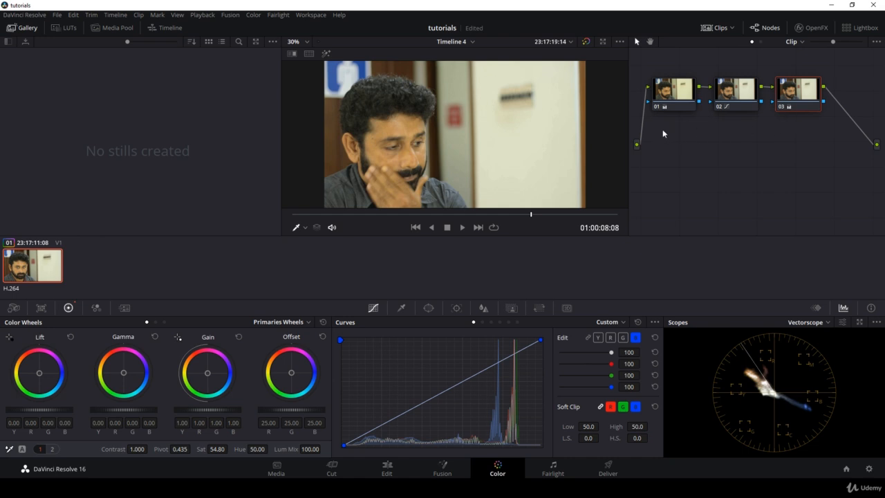
pyautogui.moveTo(391, 215); pyautogui.dragTo(368, 215)
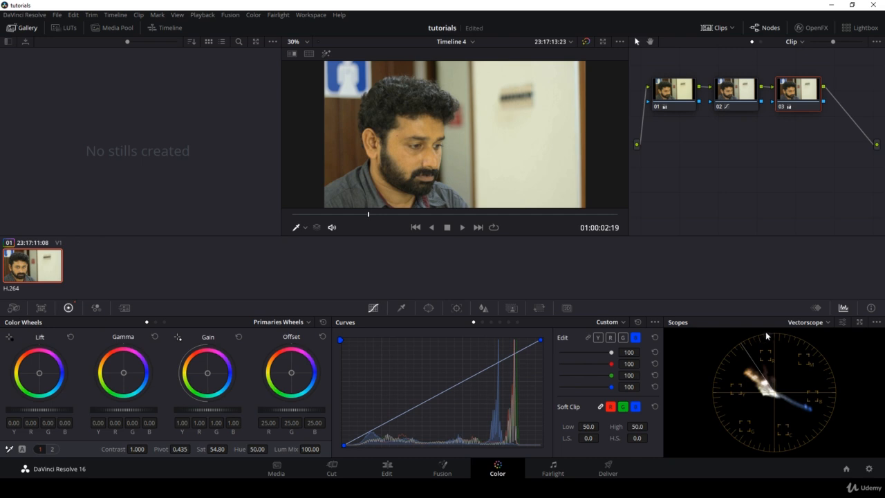
# Step: Review the grading nodes with their scopes: Waveform for node 01, Parade for node 02 and Vectorscope for node 03
pyautogui.click(806, 323)
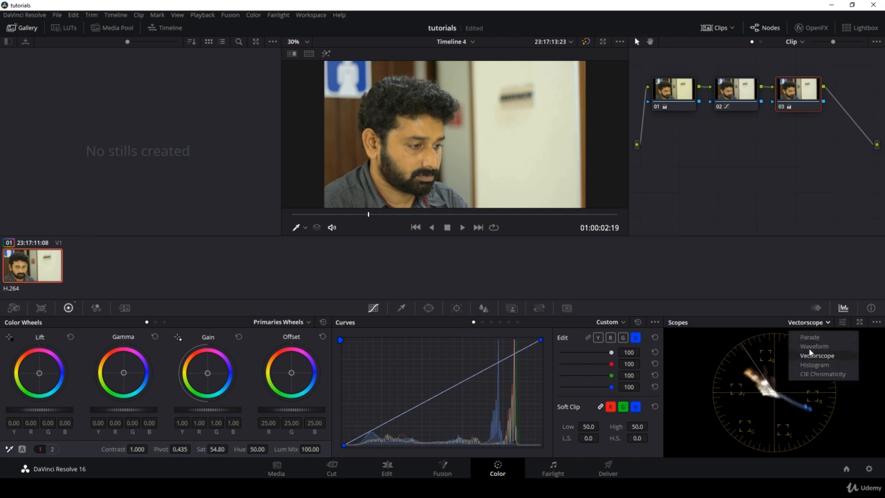
pyautogui.click(810, 346)
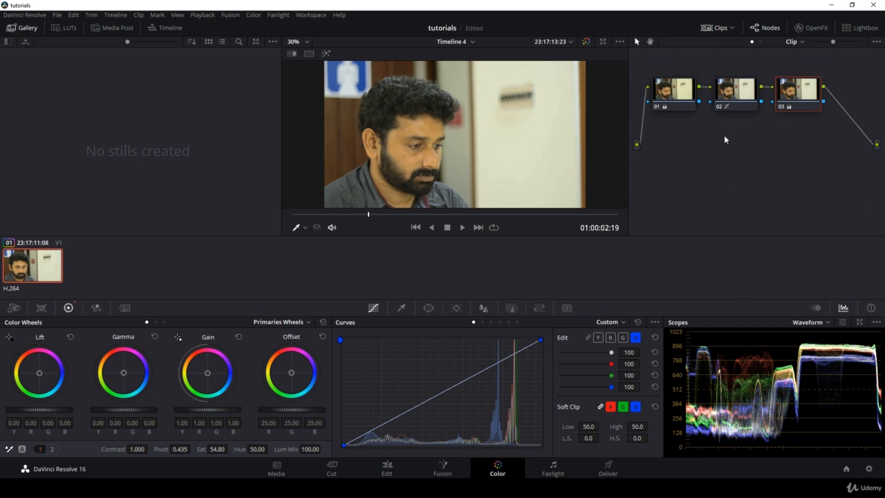
pyautogui.click(679, 92)
pyautogui.click(733, 98)
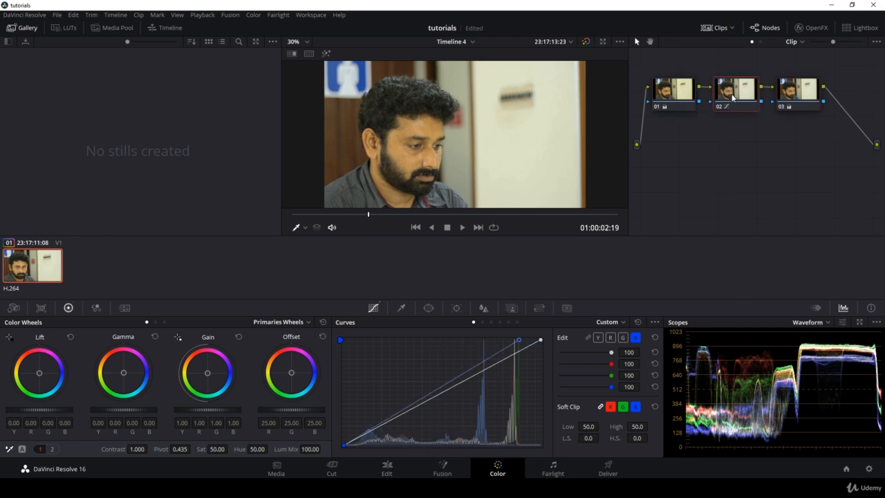
pyautogui.click(819, 324)
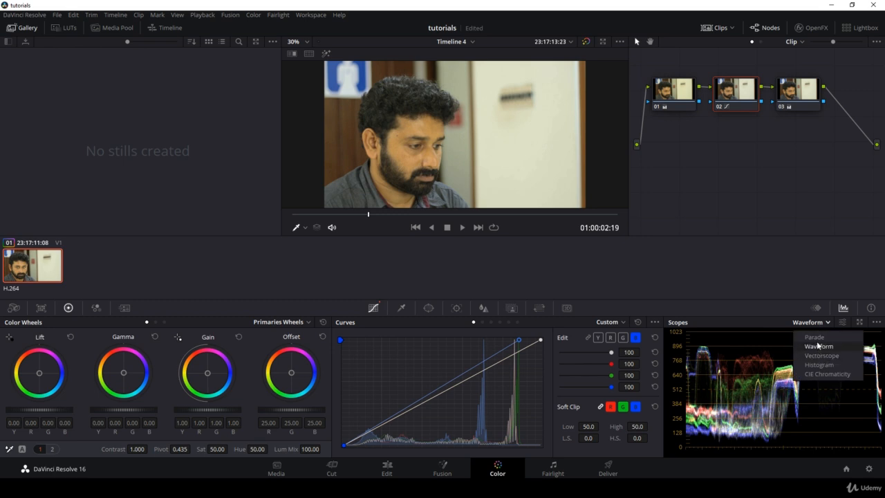
pyautogui.click(815, 337)
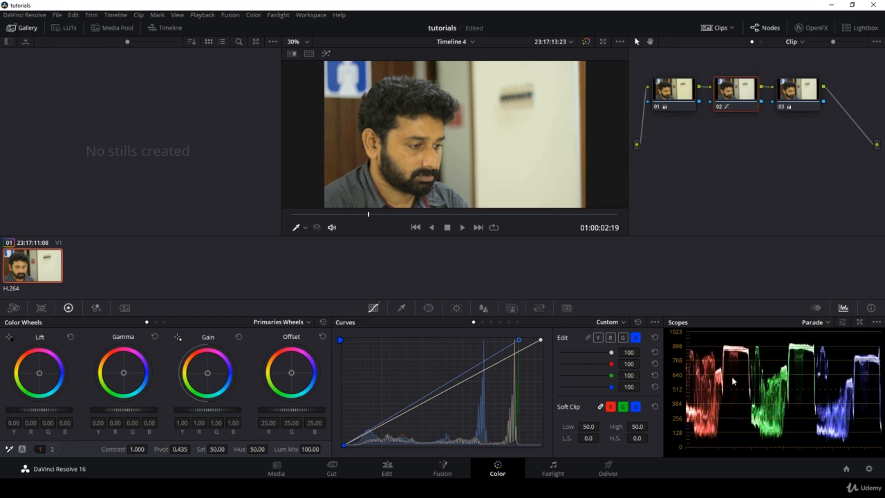
pyautogui.click(790, 107)
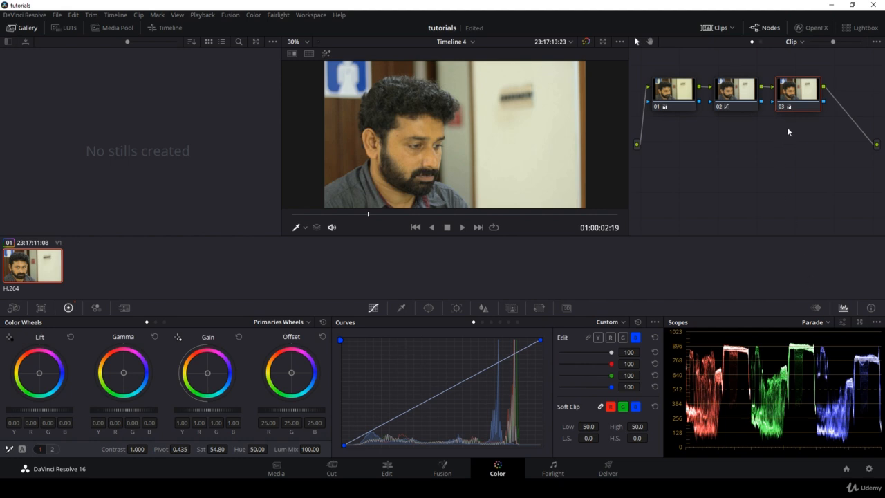
pyautogui.click(821, 325)
pyautogui.click(825, 355)
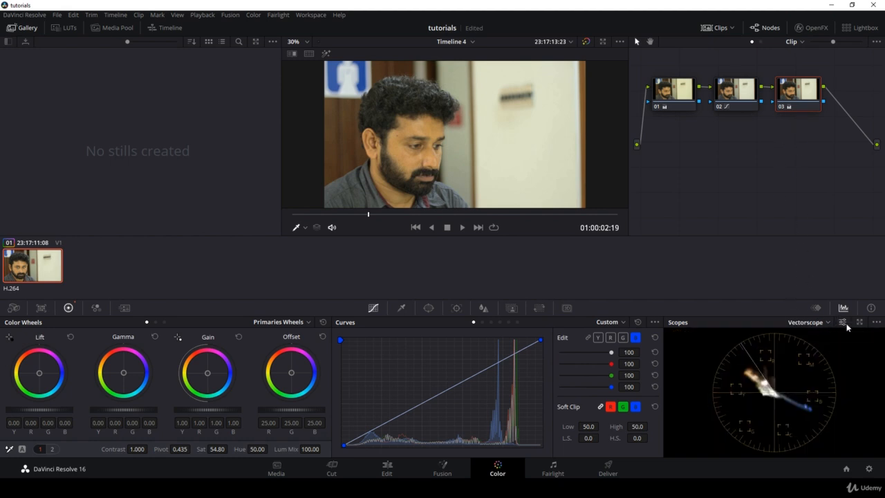
# Step: Switch the vectorscope's 2x Zoom, Skin Tone Indicator and Graticule display options off and back on
pyautogui.click(843, 323)
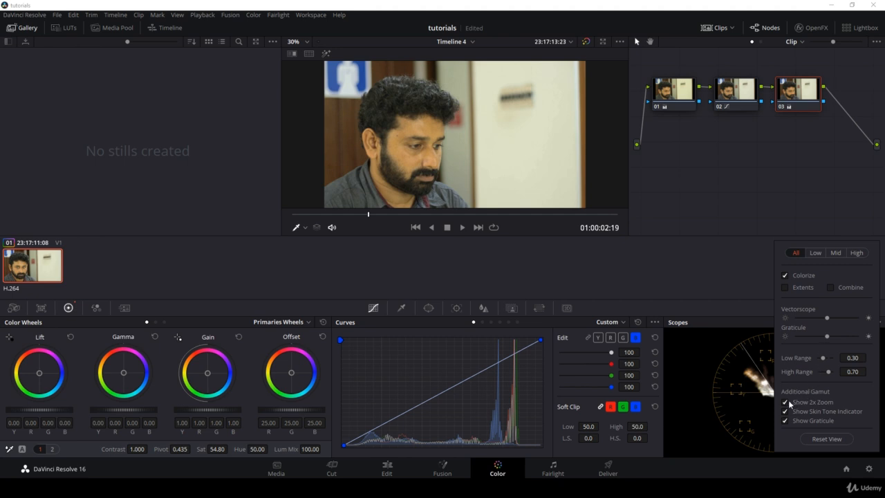
pyautogui.click(785, 401)
pyautogui.click(785, 411)
pyautogui.click(785, 420)
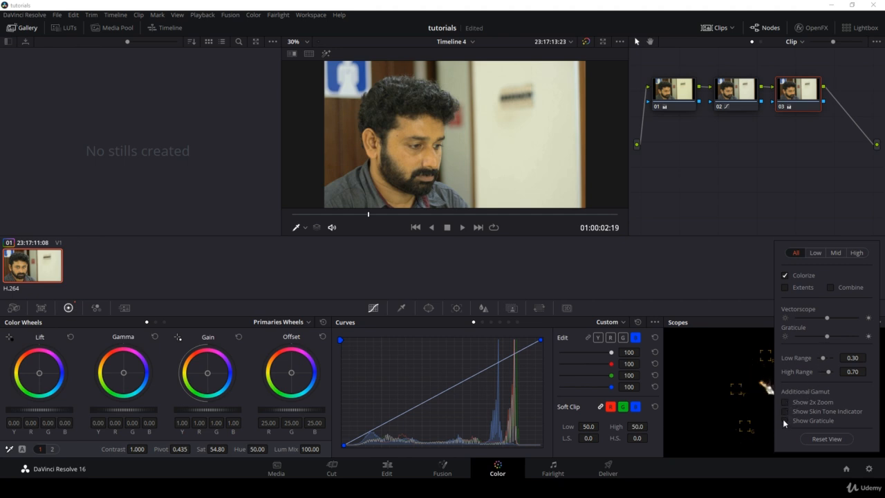
pyautogui.click(785, 421)
pyautogui.click(785, 411)
pyautogui.click(785, 402)
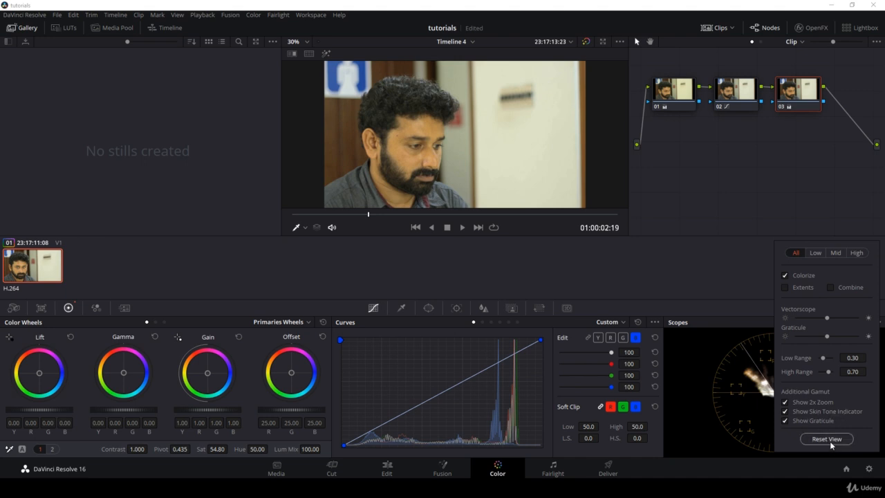
pyautogui.click(753, 340)
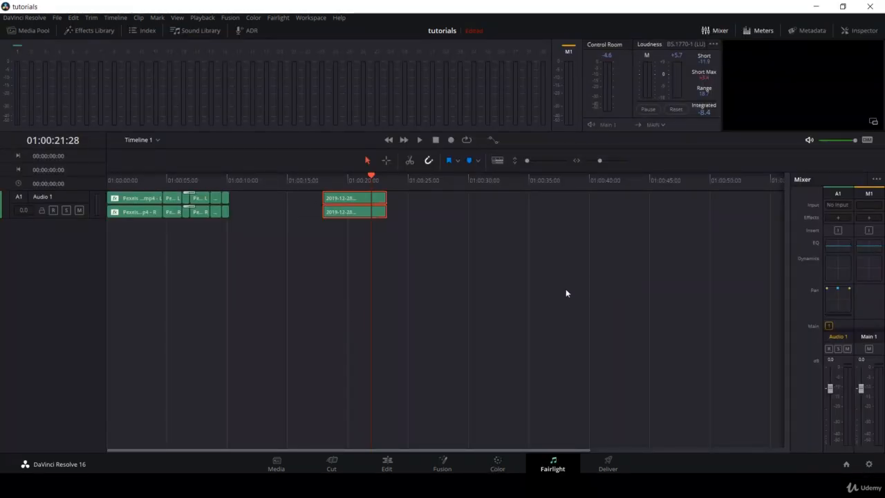
# Step: On the Edit page, add a Cross Fade +3 dB transition to the start of the Audio 1 clip and play it
pyautogui.click(388, 463)
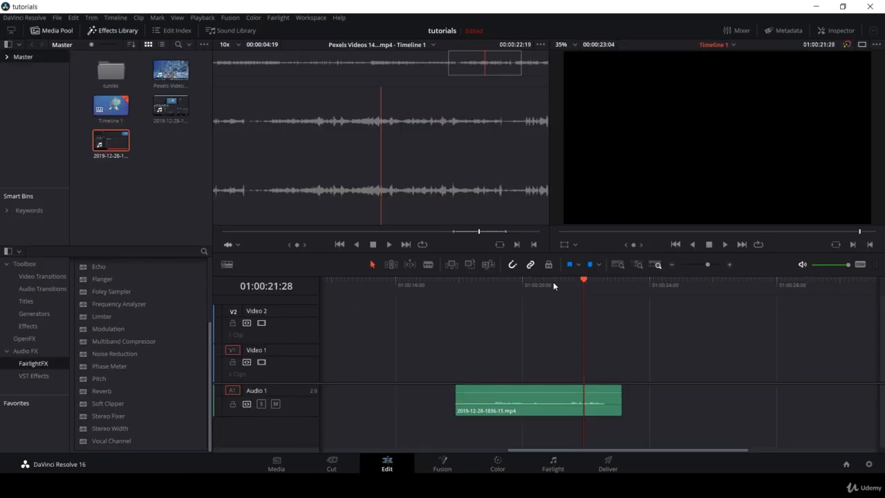
pyautogui.moveTo(553, 281); pyautogui.dragTo(483, 287)
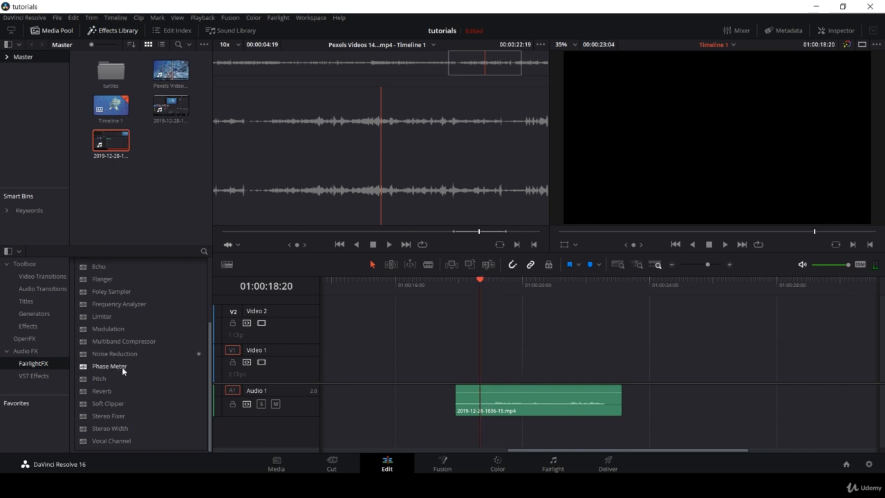
pyautogui.click(37, 289)
pyautogui.moveTo(105, 306); pyautogui.dragTo(462, 402)
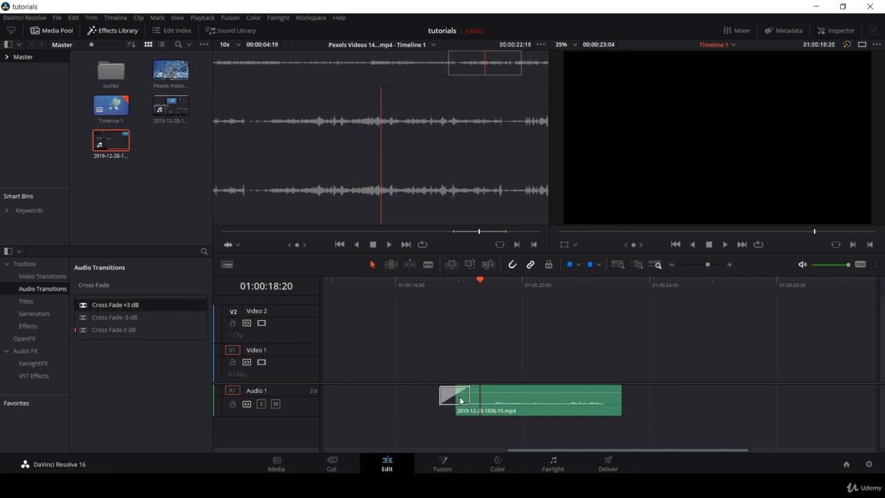
pyautogui.click(459, 278)
pyautogui.press('space')
# Step: Extend the audio clip's start slightly earlier, then lengthen its fade-in to cover most of the clip and play it back
pyautogui.moveTo(468, 399); pyautogui.dragTo(448, 395)
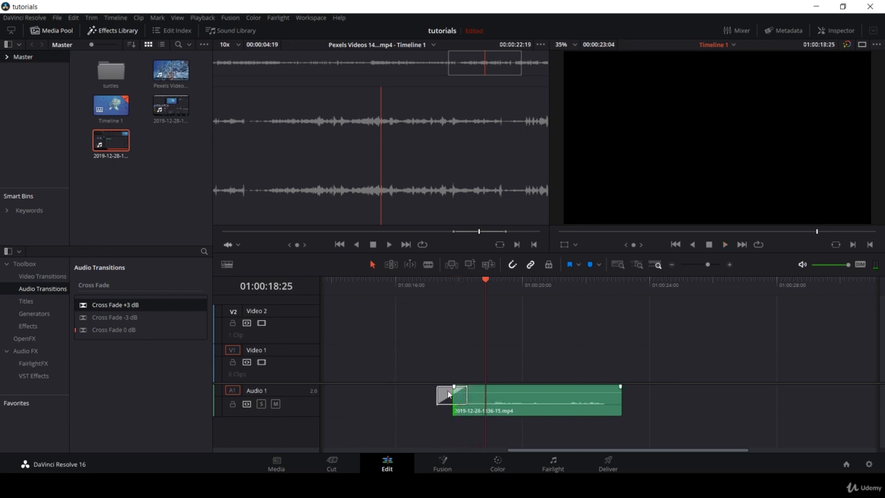
pyautogui.click(446, 390)
pyautogui.moveTo(455, 388); pyautogui.dragTo(524, 396)
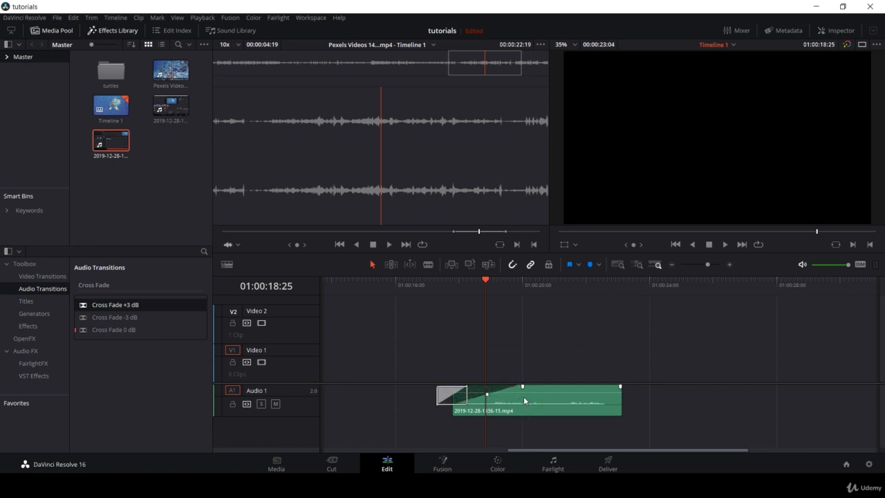
pyautogui.press('space')
pyautogui.press('space')
pyautogui.moveTo(523, 388); pyautogui.dragTo(620, 388)
pyautogui.click(474, 284)
pyautogui.press('space')
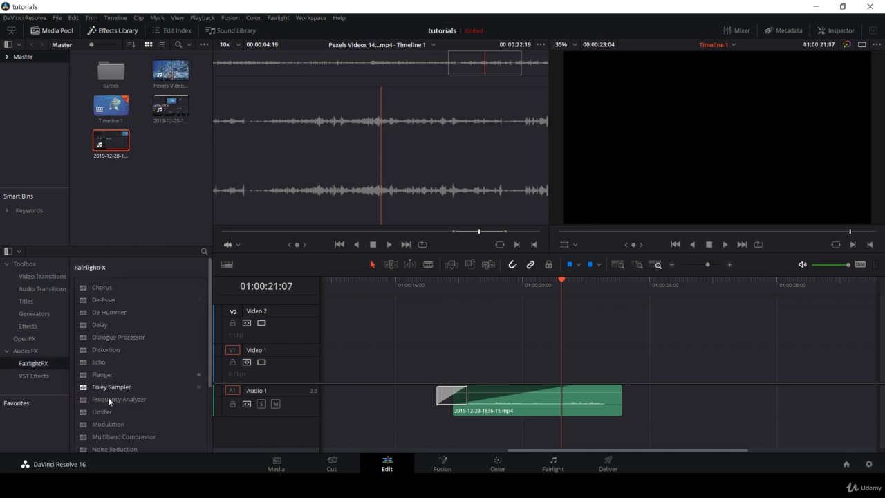
# Step: Apply the FairlightFX Reverb to the audio clip with the Concert Hall preset and play it back
pyautogui.scroll(-3, 103, 364)
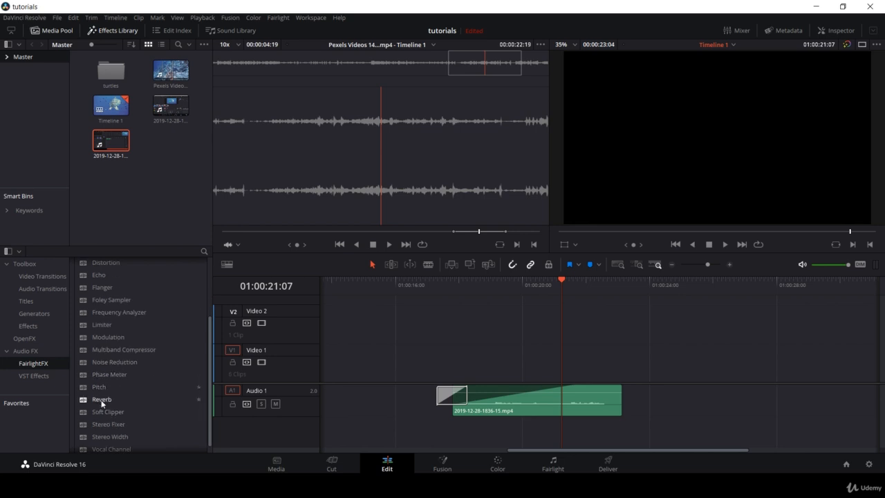
pyautogui.moveTo(101, 401); pyautogui.dragTo(528, 405)
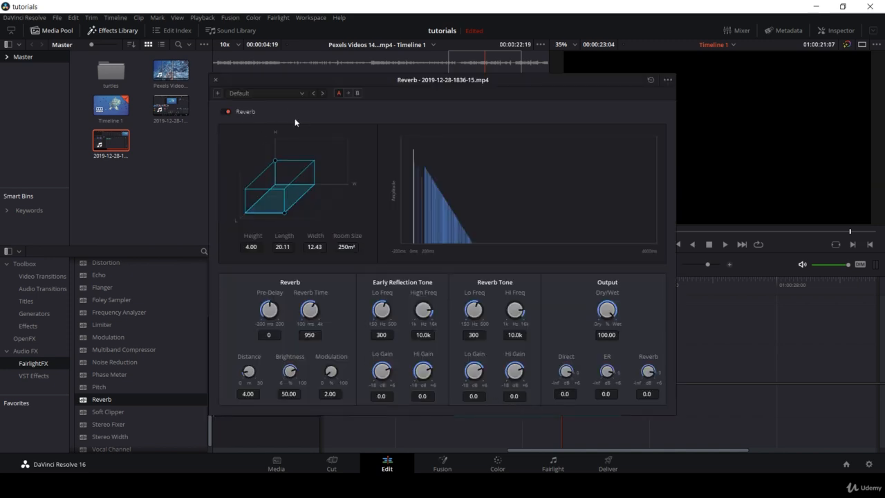
pyautogui.click(302, 93)
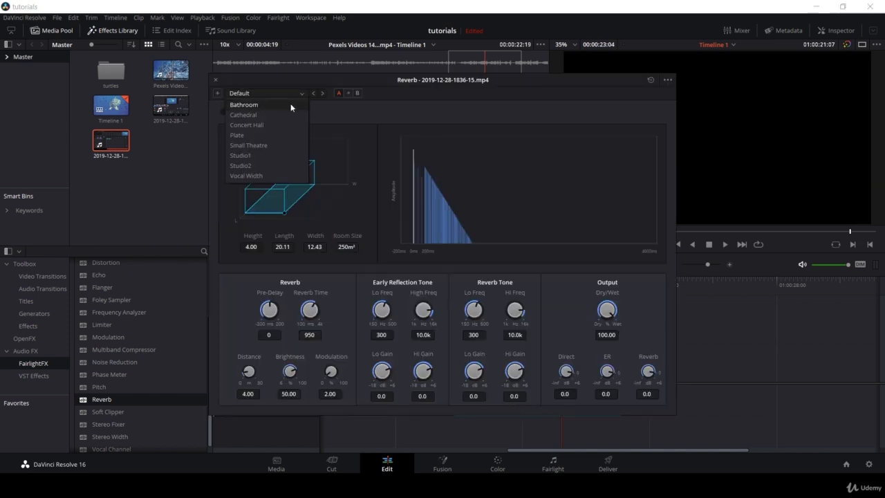
pyautogui.click(258, 127)
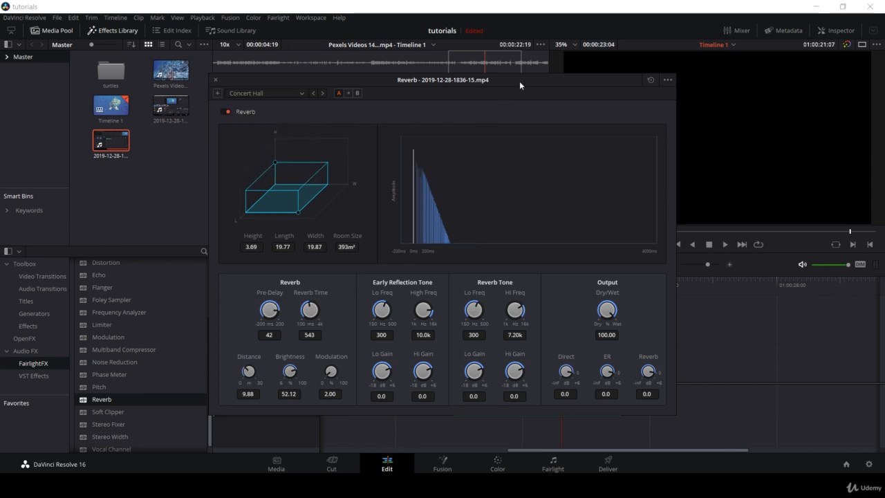
pyautogui.moveTo(519, 81); pyautogui.dragTo(327, 98)
pyautogui.click(511, 281)
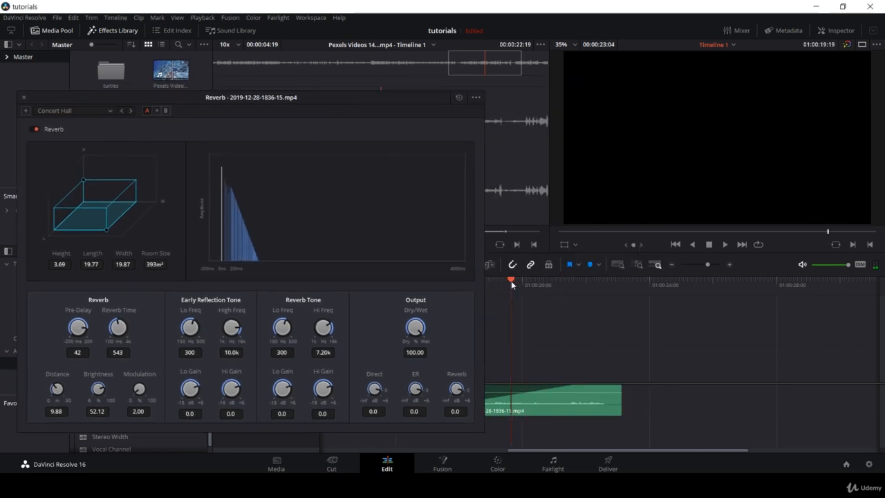
pyautogui.press('space')
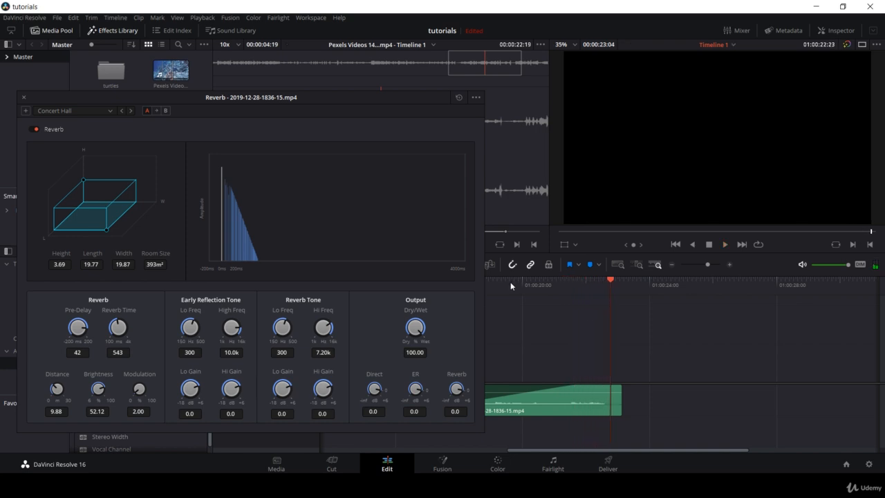
# Step: Switch the clip's reverb to the Bathroom preset, play the clip and close the reverb settings
pyautogui.moveTo(511, 281); pyautogui.dragTo(485, 288)
pyautogui.click(100, 110)
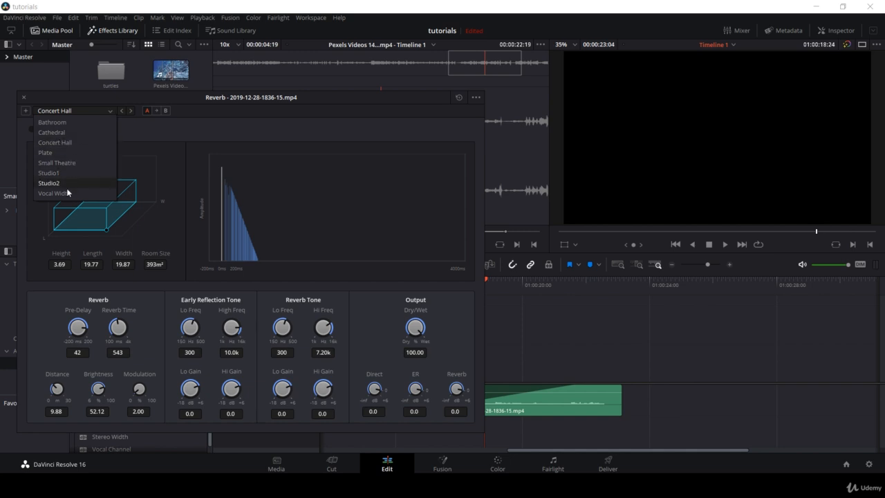
pyautogui.click(72, 123)
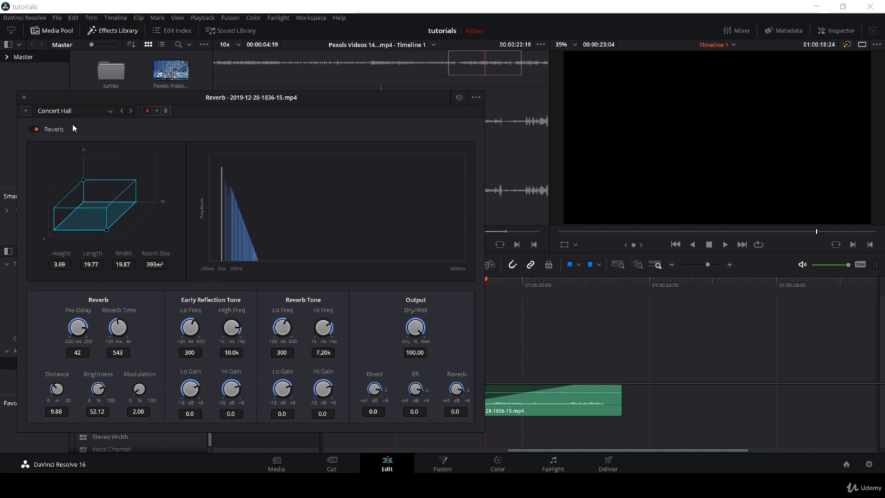
pyautogui.click(498, 280)
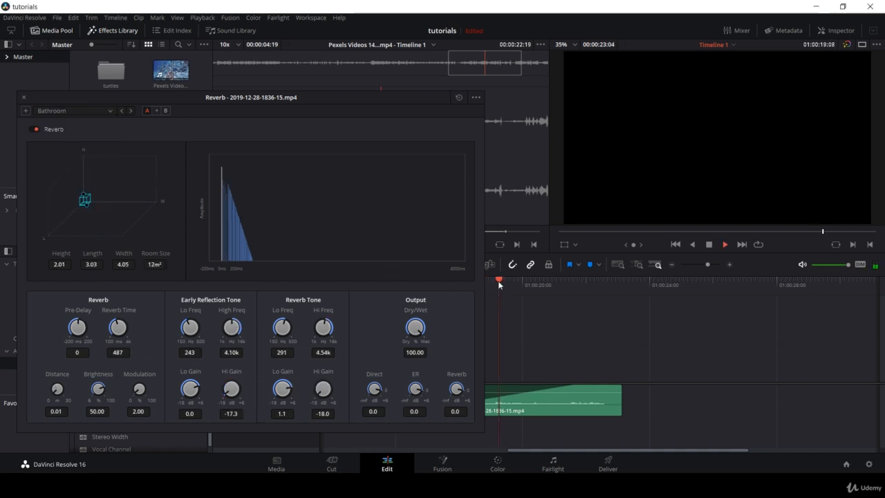
pyautogui.press('space')
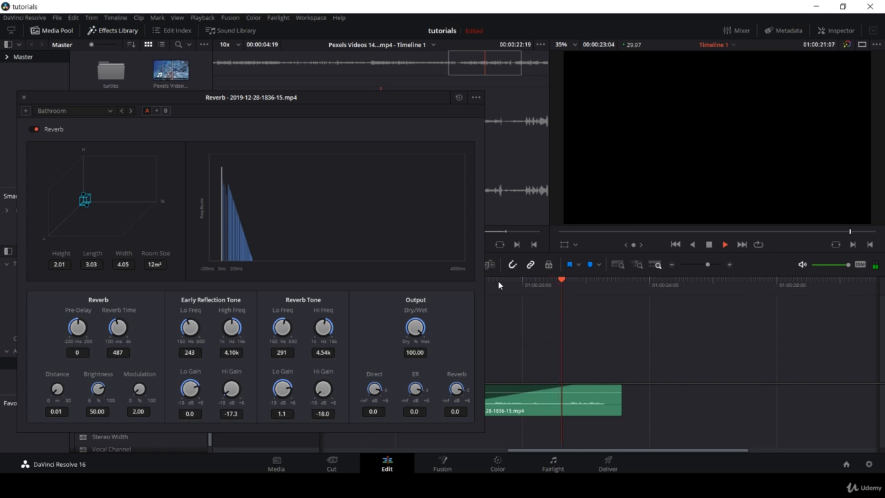
pyautogui.press('space')
pyautogui.click(107, 112)
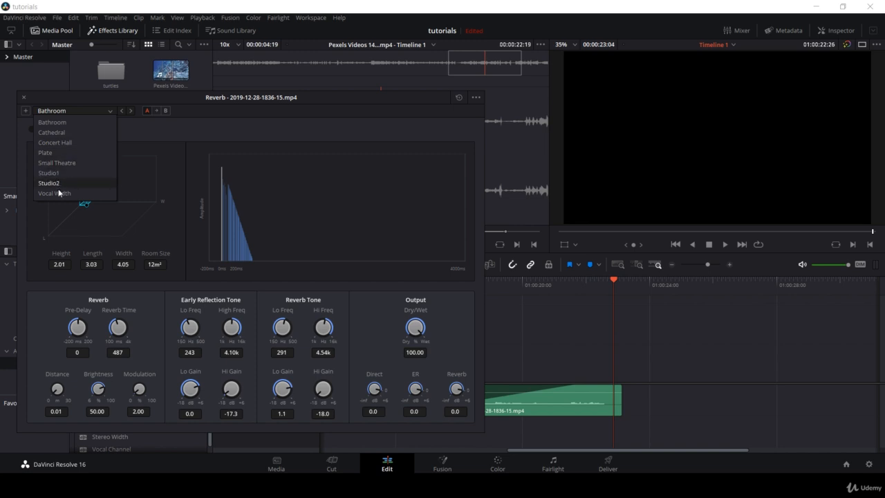
pyautogui.click(23, 99)
pyautogui.click(24, 100)
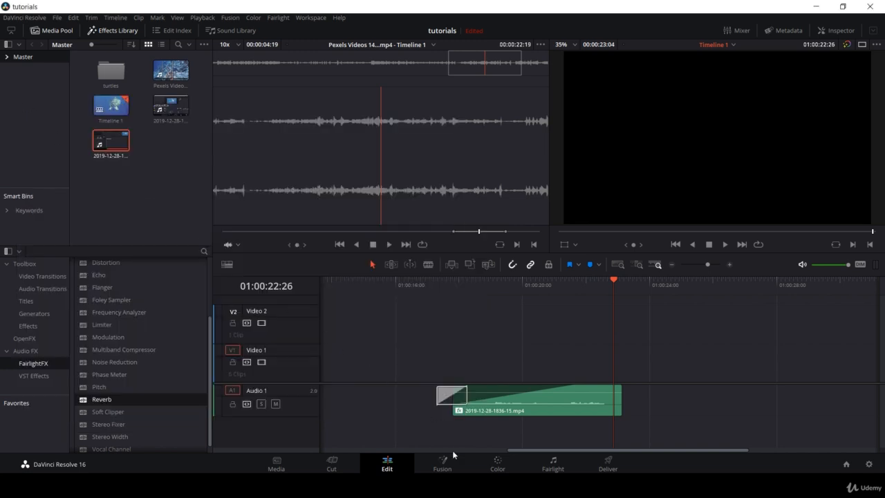
# Step: On the Fairlight page, add the FairlightFX Echo effect to the Audio 1 track and choose the Large Hall preset
pyautogui.click(540, 468)
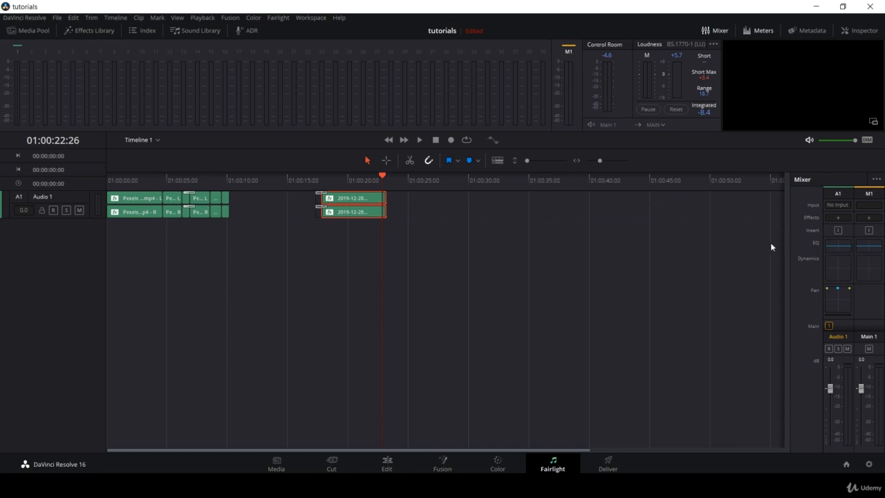
pyautogui.click(836, 217)
pyautogui.moveTo(830, 228)
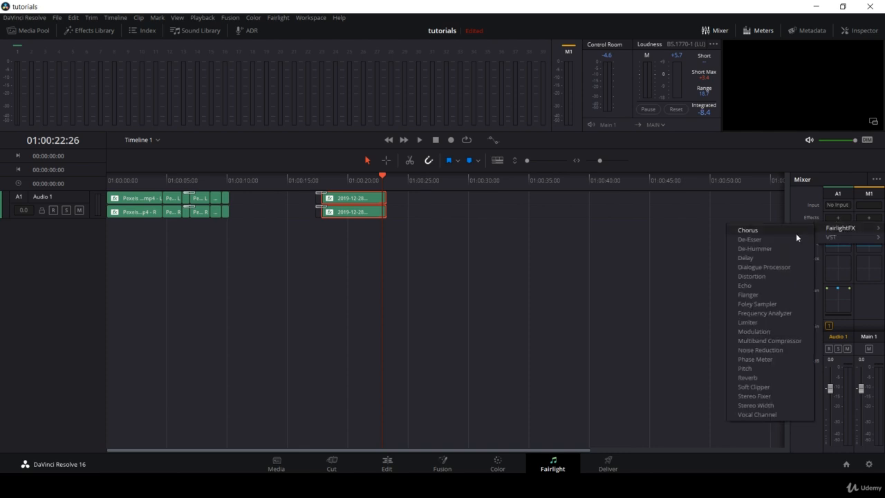
pyautogui.click(758, 282)
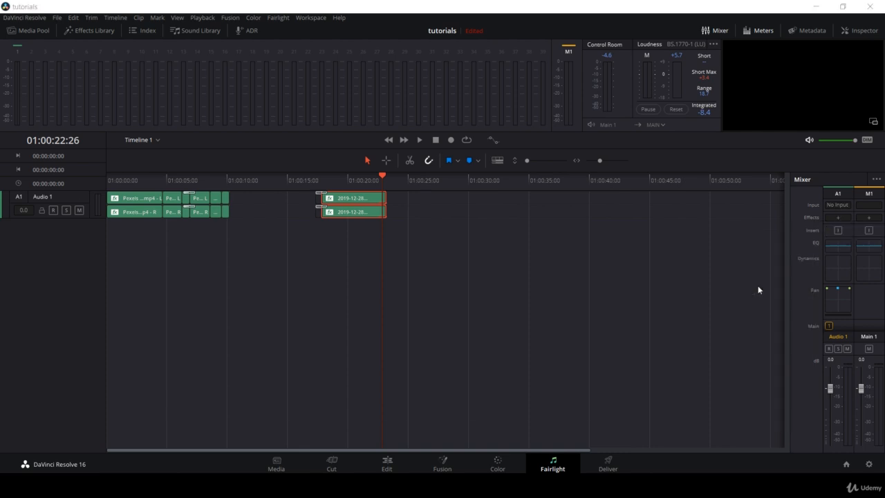
pyautogui.click(337, 94)
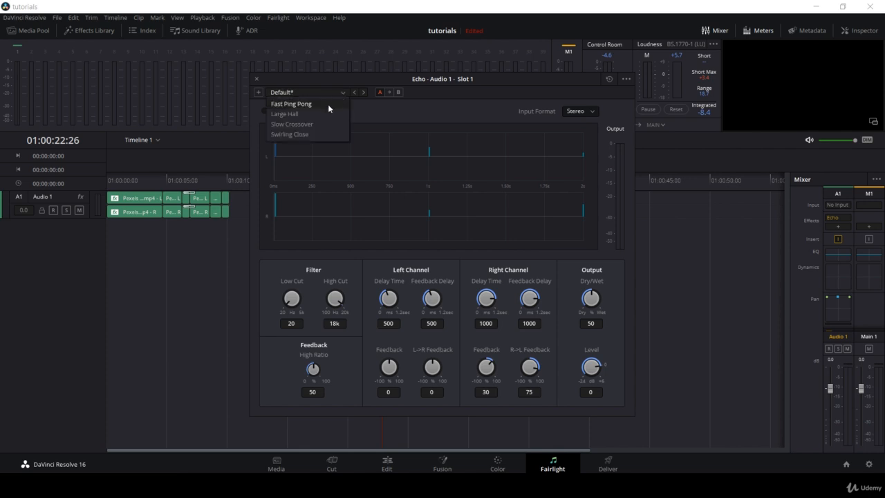
pyautogui.click(325, 113)
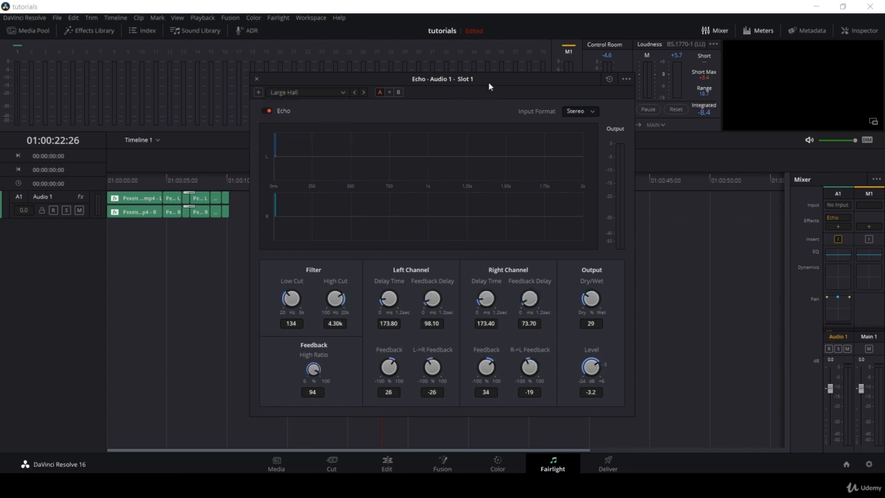
# Step: Move the Echo window clear of the timeline, play the last audio clip with the effect, and close the Echo settings
pyautogui.moveTo(488, 82); pyautogui.dragTo(280, 261)
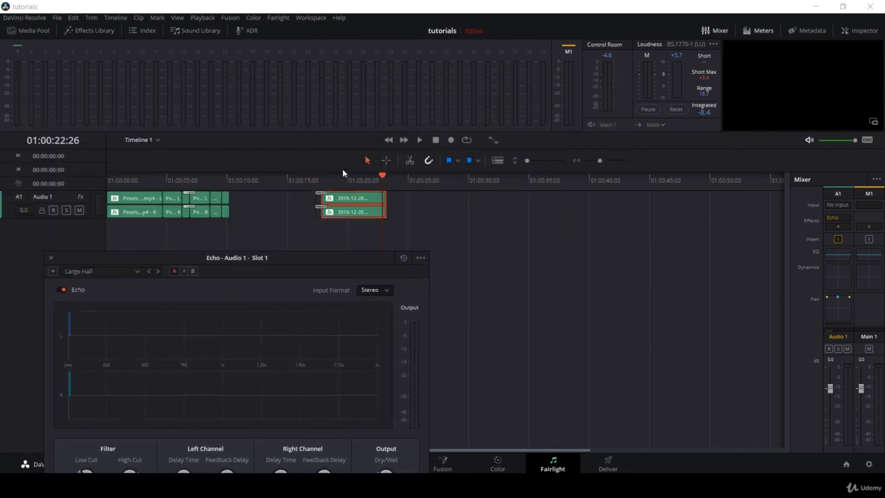
pyautogui.moveTo(336, 176); pyautogui.dragTo(327, 179)
pyautogui.press('space')
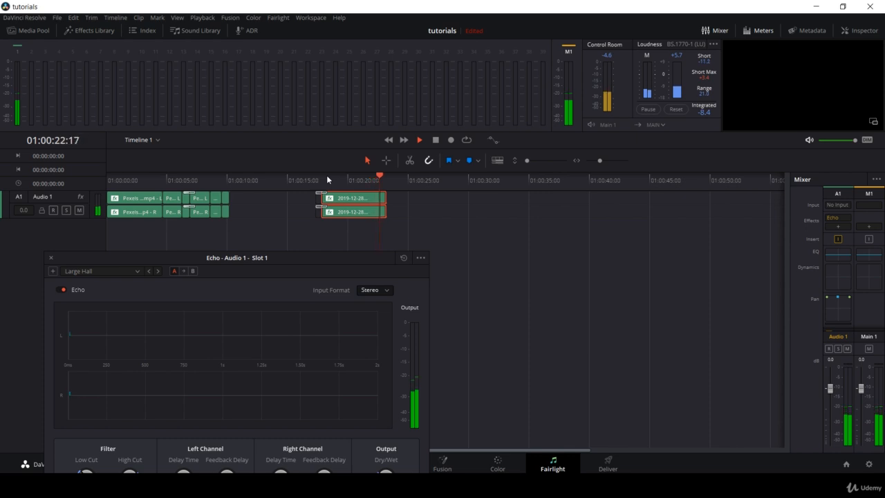
pyautogui.press('space')
pyautogui.click(123, 270)
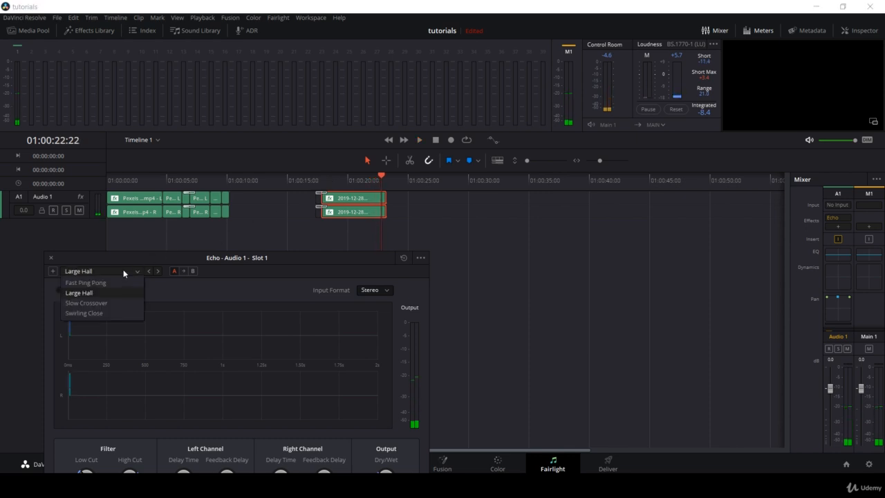
pyautogui.click(51, 257)
pyautogui.click(50, 258)
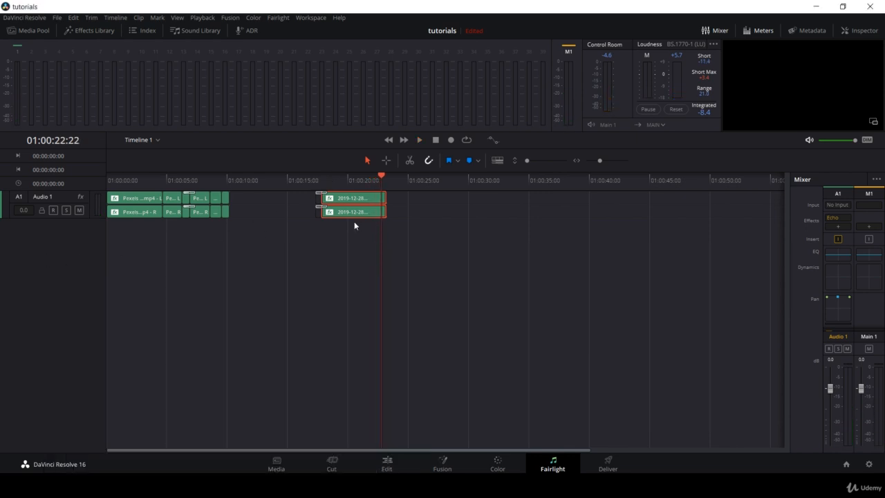
# Step: In the Audio 1 track's equalizer, raise Band 4 to about +15.1 dB at about 822 Hz and close the equalizer
pyautogui.click(839, 256)
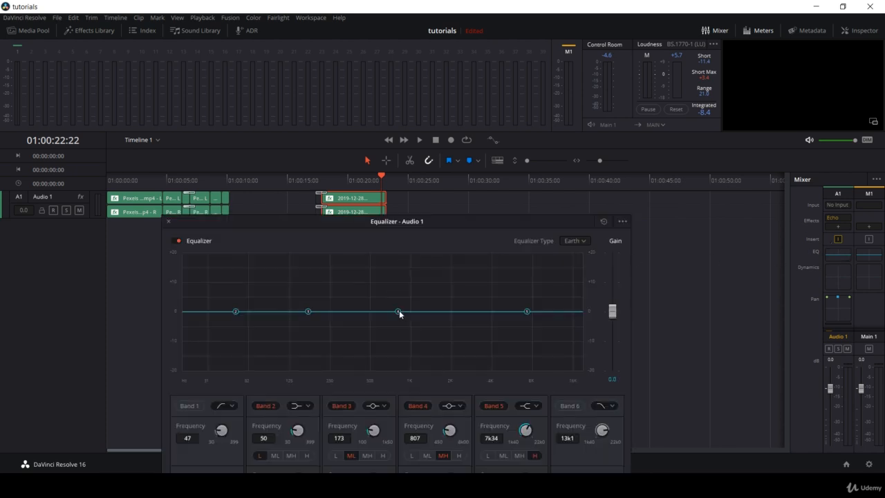
pyautogui.moveTo(468, 224); pyautogui.dragTo(544, 95)
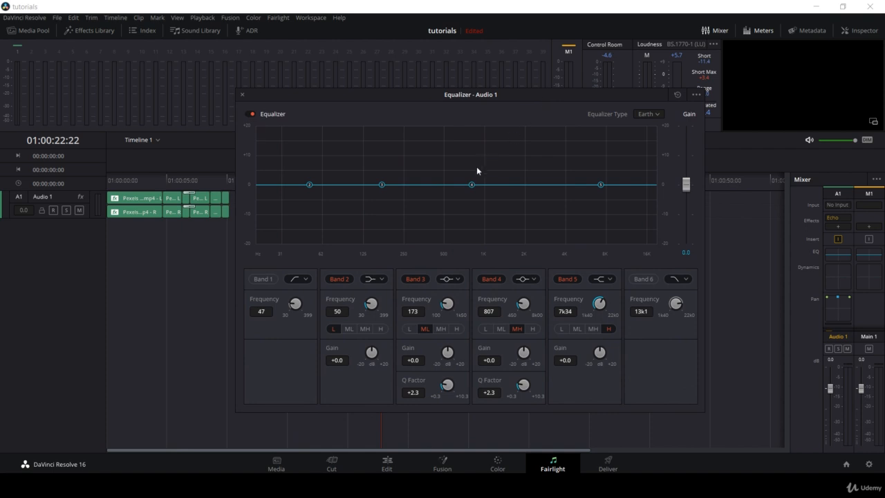
pyautogui.moveTo(473, 186); pyautogui.dragTo(473, 140)
pyautogui.moveTo(558, 98); pyautogui.dragTo(537, 98)
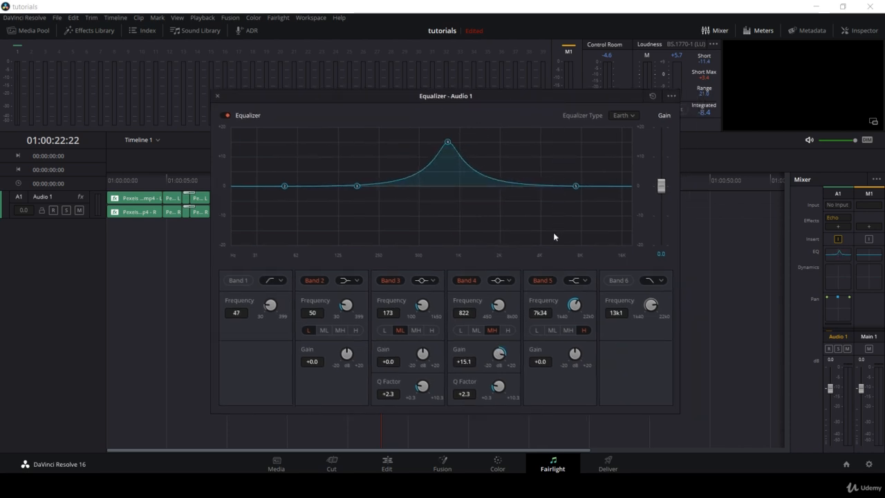
pyautogui.click(219, 98)
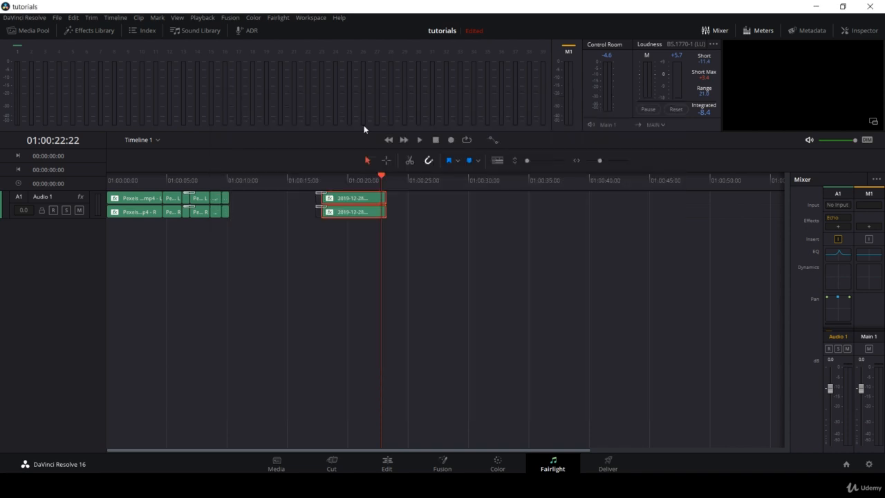
# Step: Open the Audio 1 track's dynamics settings, look at the Expander, and close them
pyautogui.doubleClick(836, 275)
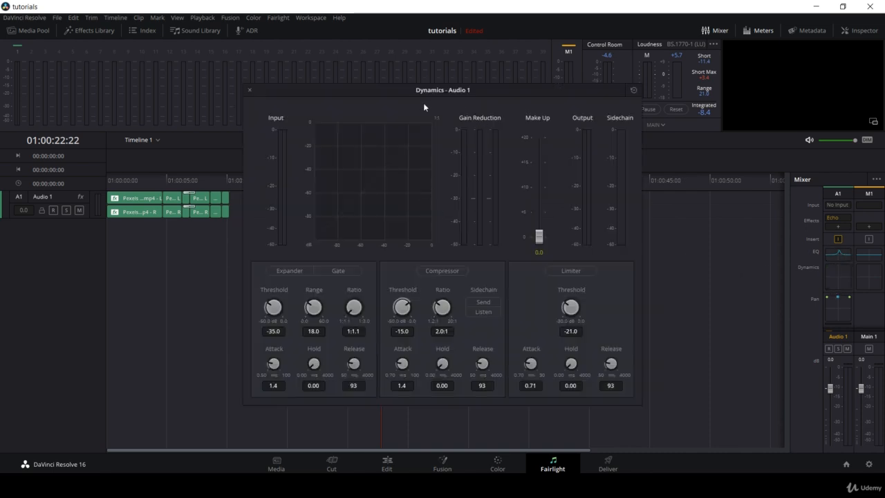
pyautogui.click(291, 271)
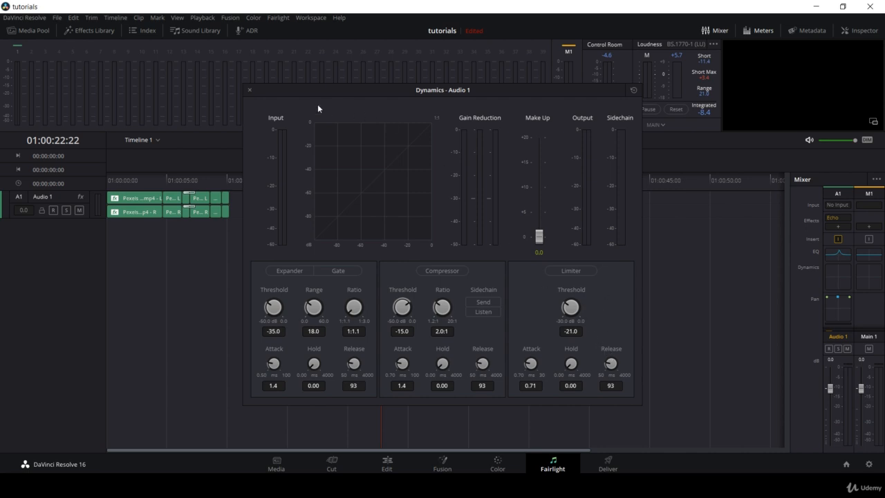
pyautogui.click(250, 91)
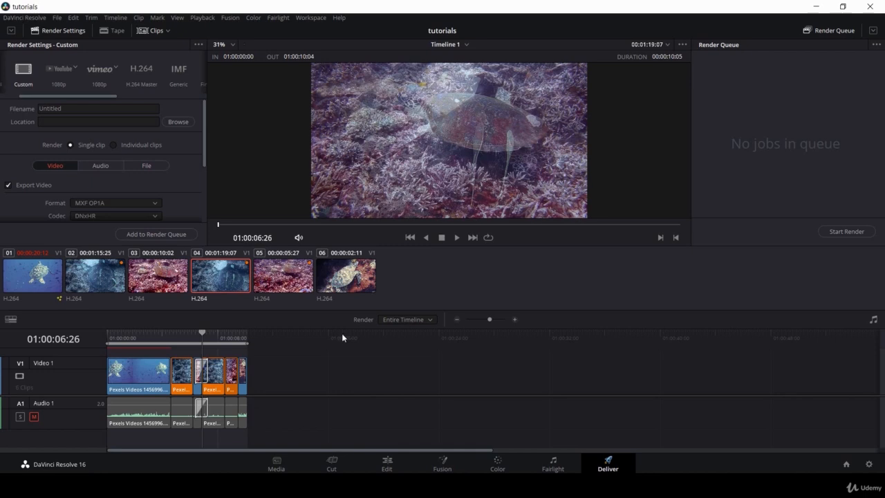
# Step: From the Cut page, look through the Vimeo and YouTube options of Quick Export and cancel it
pyautogui.click(333, 464)
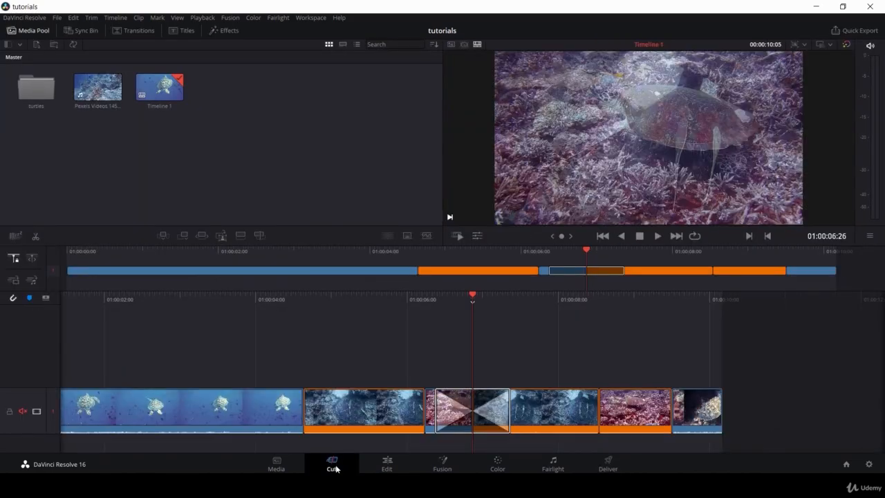
pyautogui.click(854, 31)
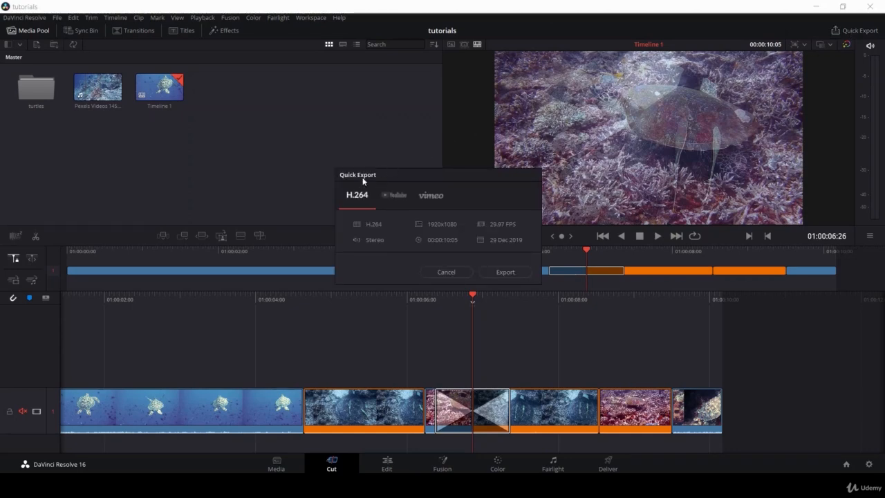
pyautogui.click(399, 198)
pyautogui.click(437, 197)
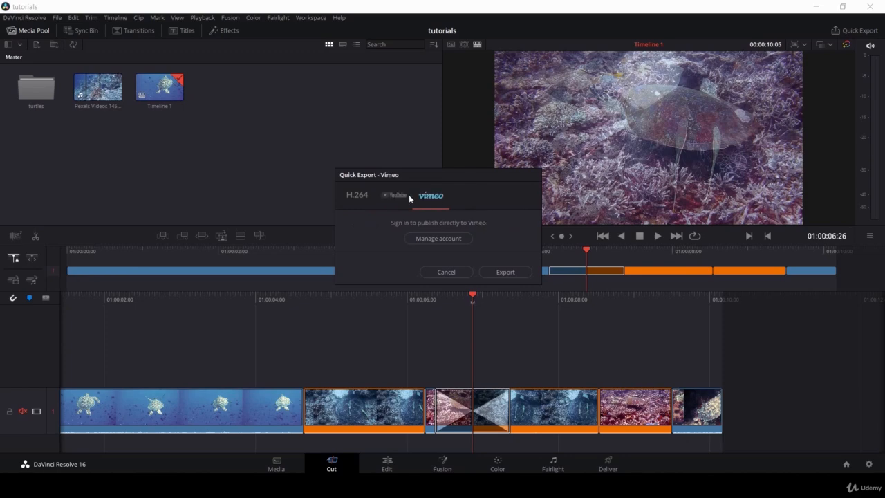
pyautogui.click(394, 196)
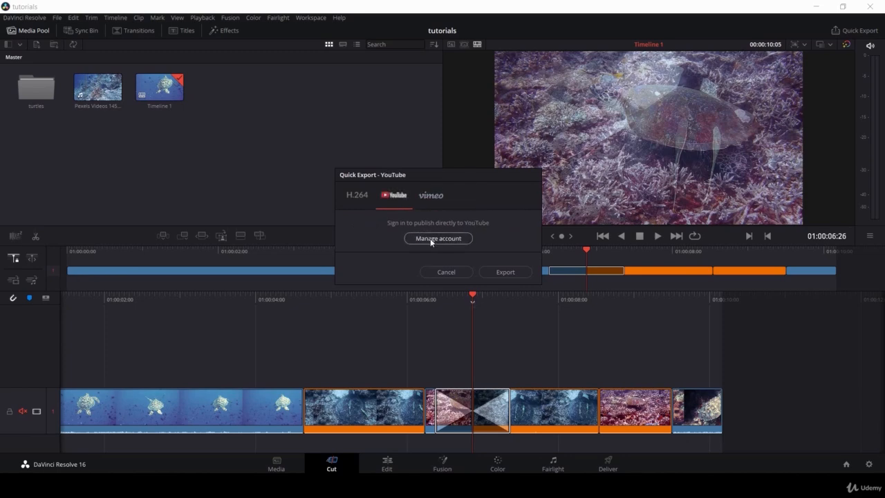
pyautogui.click(448, 272)
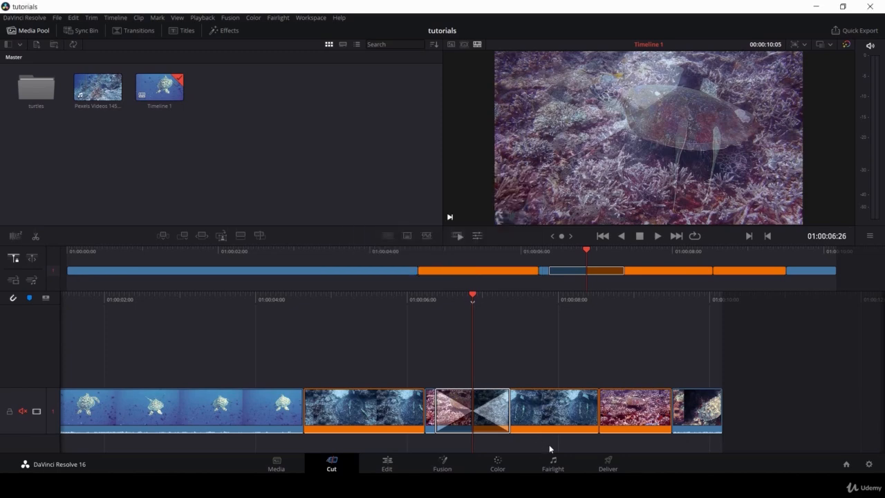
# Step: On the Deliver page, name the render file "final video" and set its location to the davinci media folder on drive E
pyautogui.click(605, 464)
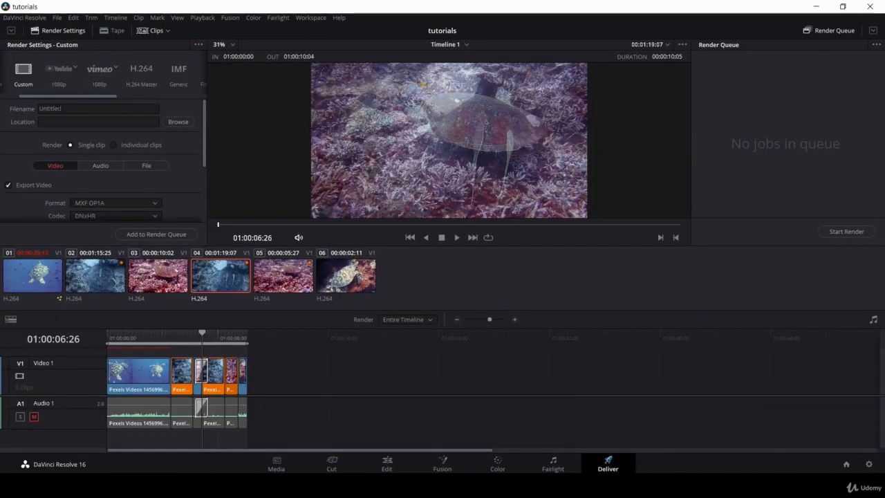
pyautogui.doubleClick(48, 108)
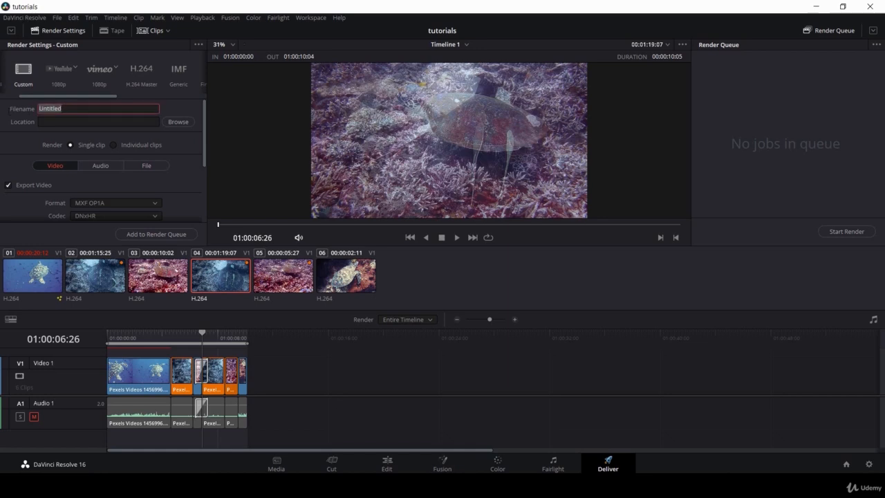
pyautogui.write('final video')
pyautogui.click(168, 122)
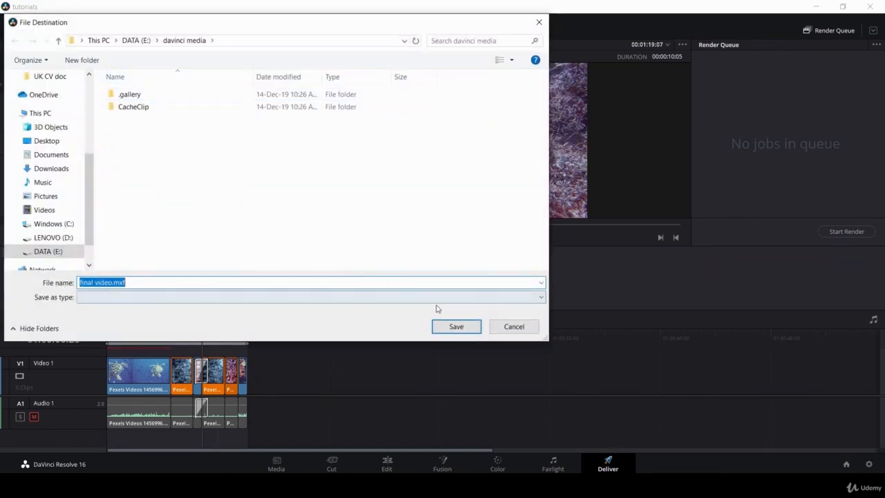
pyautogui.click(459, 326)
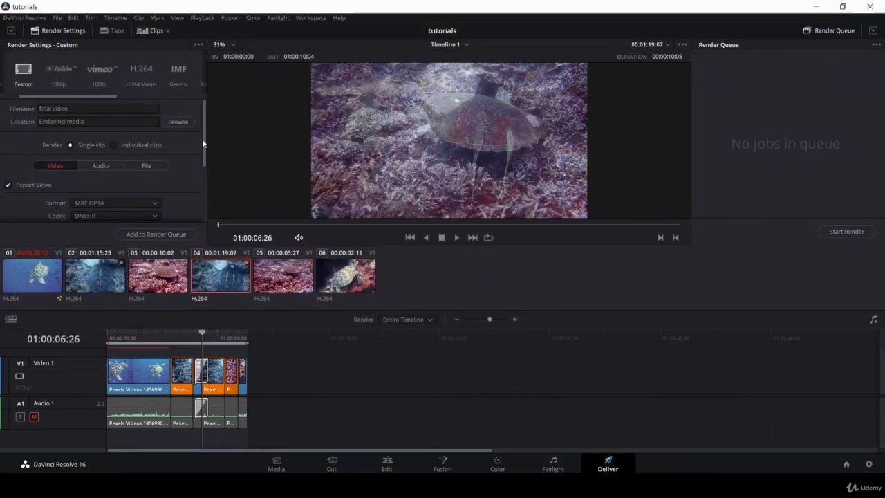
# Step: Set the export video format to QuickTime and review the resolution, quality and encoding settings
pyautogui.moveTo(206, 148); pyautogui.dragTo(201, 181)
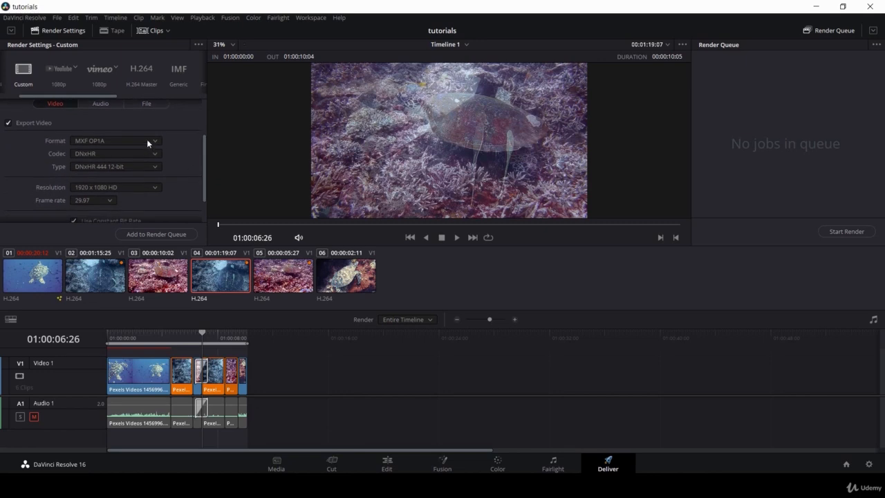
pyautogui.click(147, 139)
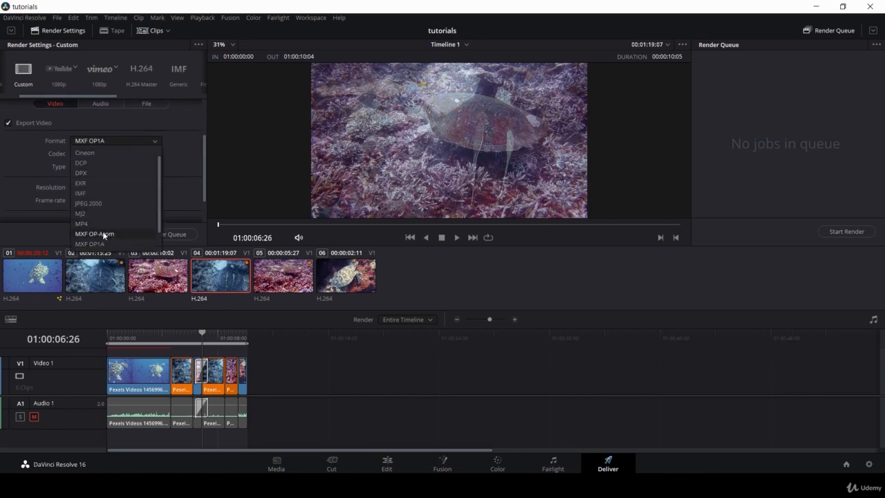
pyautogui.scroll(1, 97, 166)
pyautogui.scroll(-3, 98, 209)
pyautogui.click(93, 234)
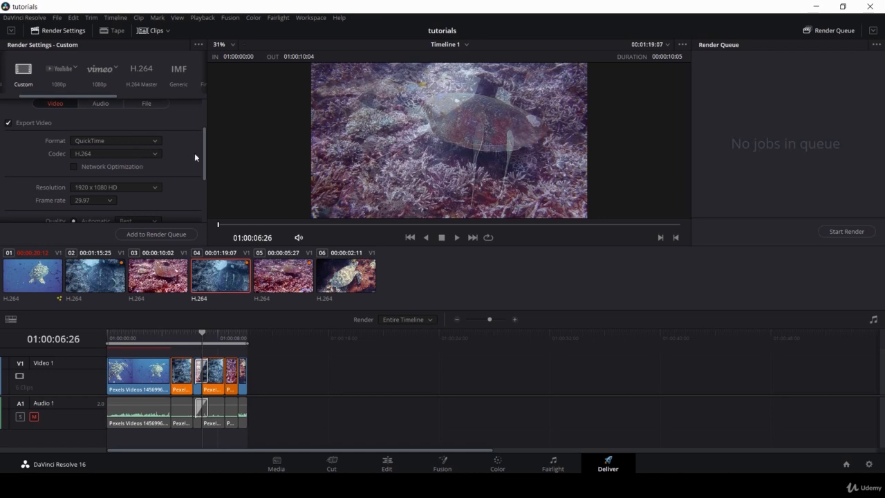
pyautogui.moveTo(202, 156); pyautogui.dragTo(197, 183)
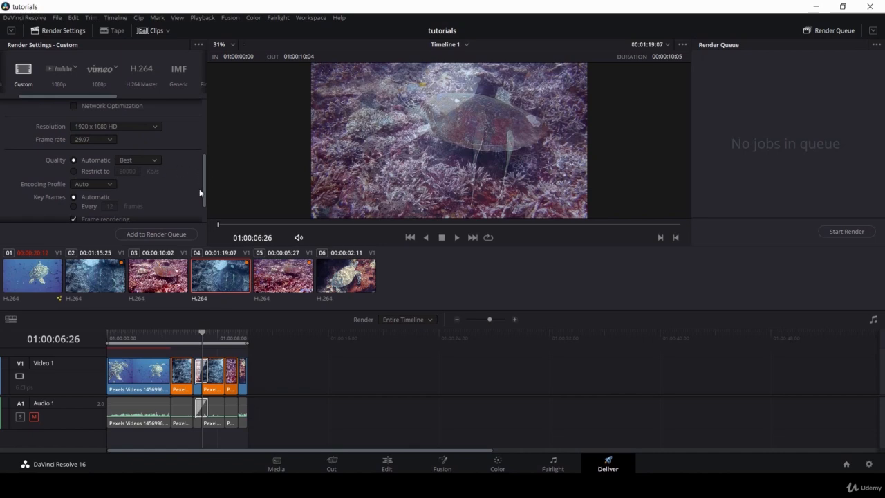
pyautogui.moveTo(203, 175); pyautogui.dragTo(205, 117)
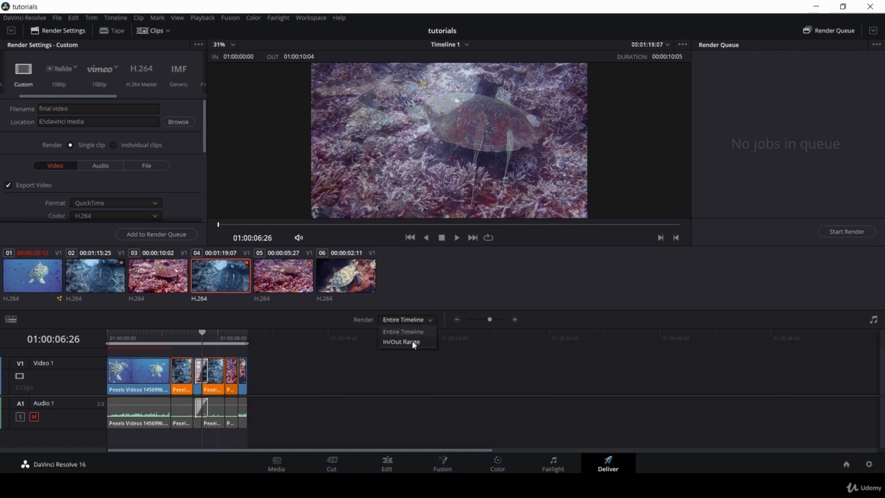
# Step: Shorten the render range's end to 01:00:07:13, and extend it back out to 01:00:09:26
pyautogui.click(298, 320)
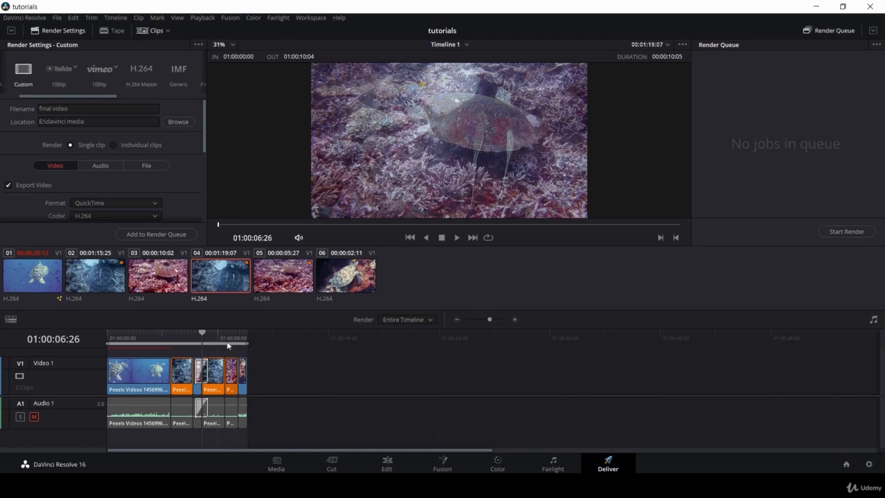
pyautogui.moveTo(249, 343); pyautogui.dragTo(211, 343)
pyautogui.moveTo(103, 344)
pyautogui.mouseDown()
pyautogui.moveTo(158, 343)
pyautogui.moveTo(108, 343)
pyautogui.mouseUp()
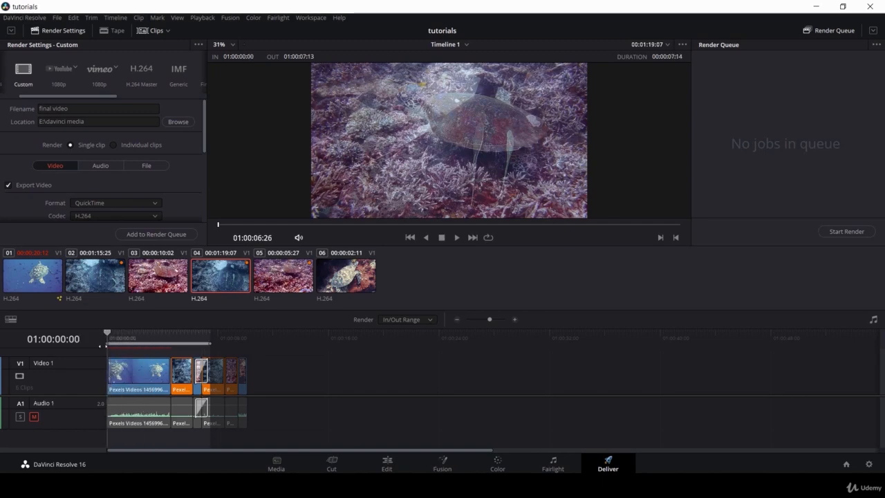
pyautogui.moveTo(212, 344); pyautogui.dragTo(244, 343)
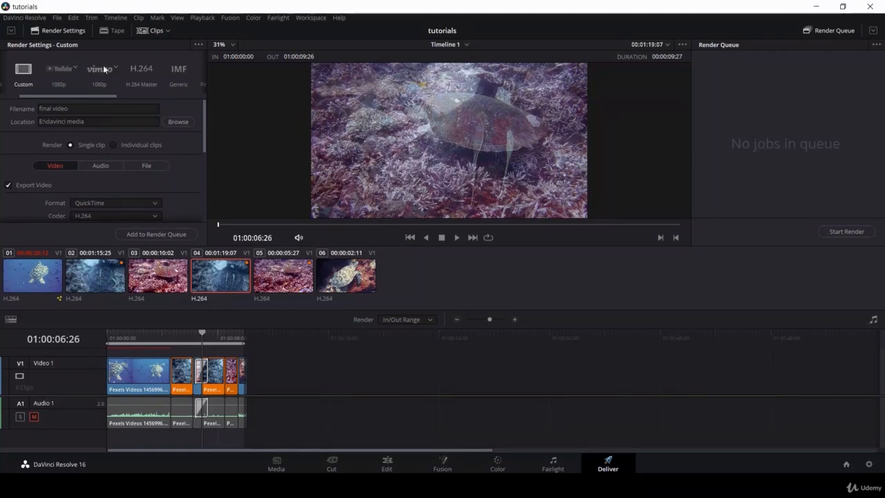
# Step: Browse the render presets and choose the Vimeo 720p preset
pyautogui.moveTo(108, 98); pyautogui.dragTo(76, 92)
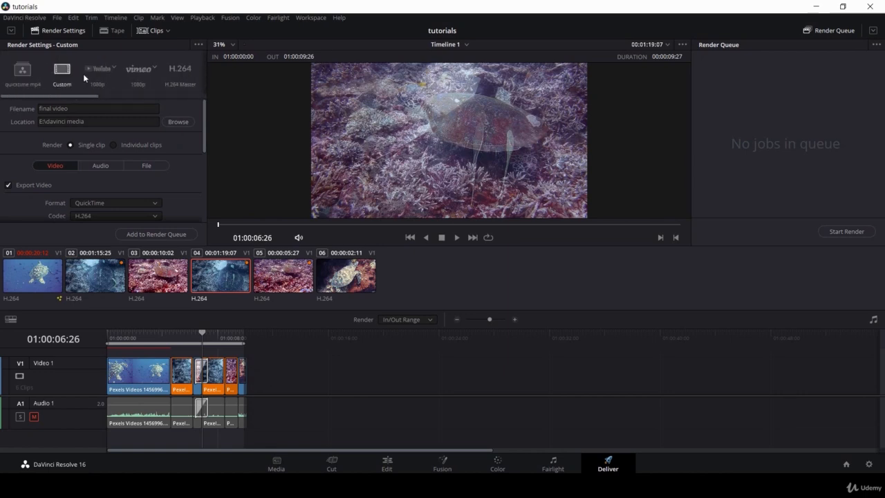
pyautogui.click(113, 67)
pyautogui.click(153, 67)
pyautogui.click(153, 66)
pyautogui.click(134, 84)
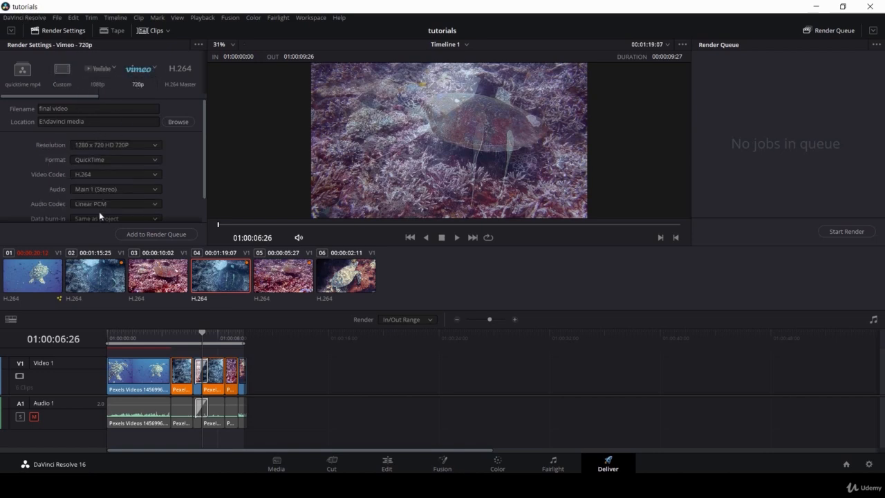
# Step: Review the Vimeo 720p render settings and add the final video export to the render queue
pyautogui.moveTo(206, 162); pyautogui.dragTo(201, 142)
pyautogui.moveTo(204, 157); pyautogui.dragTo(201, 129)
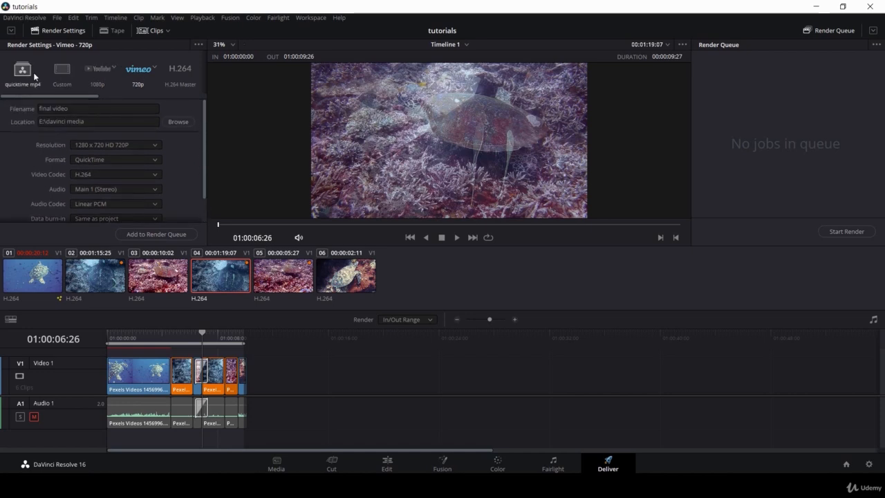
pyautogui.click(168, 236)
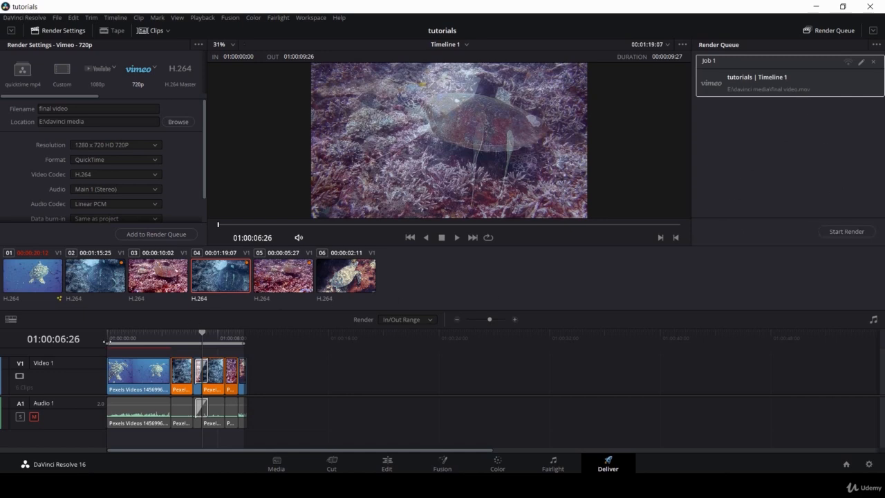
# Step: Narrow the render range to 01:00:08:00–01:00:09:03 and start rendering the queued job
pyautogui.moveTo(108, 342); pyautogui.dragTo(234, 344)
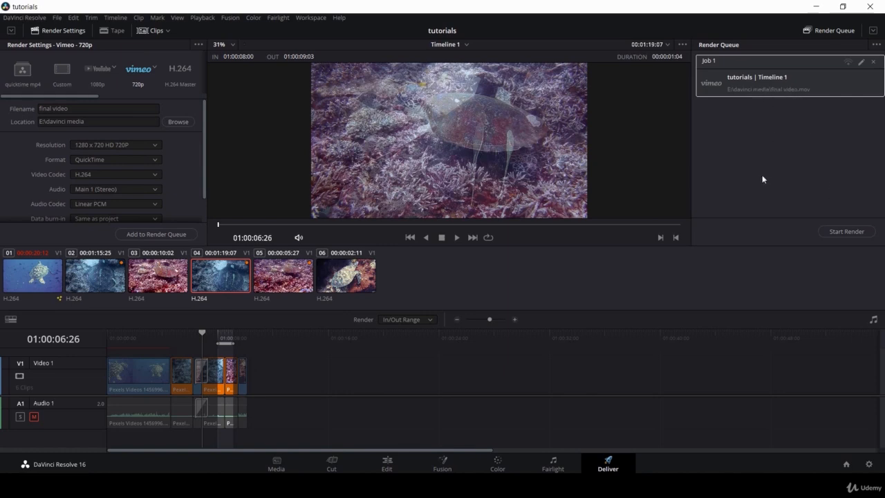
pyautogui.click(835, 232)
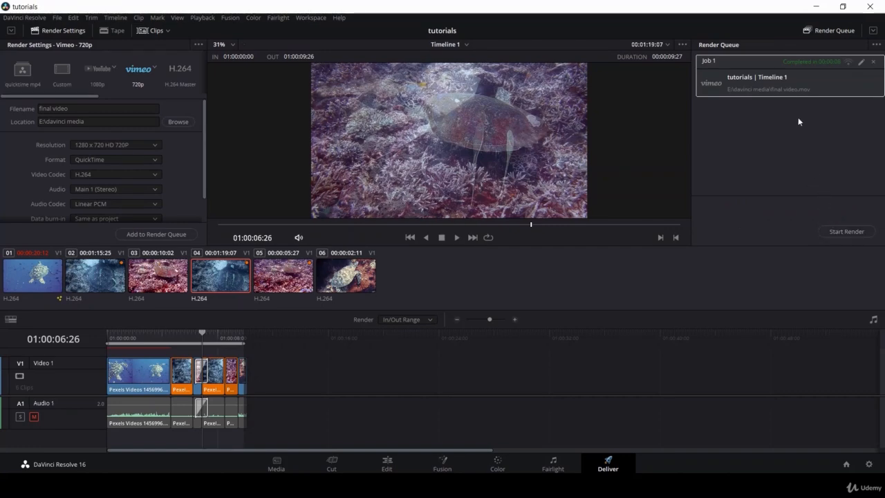
# Step: Reopen the rendered job for editing and check for the final video file in the davinci media folder
pyautogui.click(863, 62)
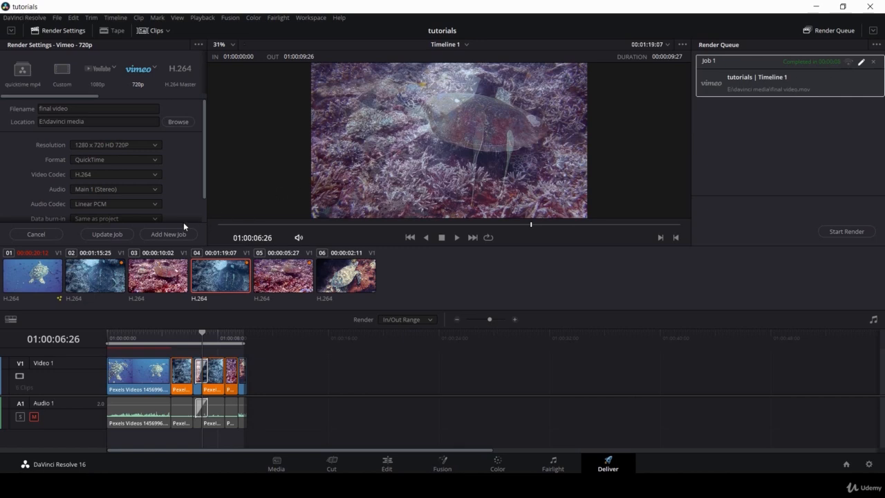
pyautogui.click(178, 122)
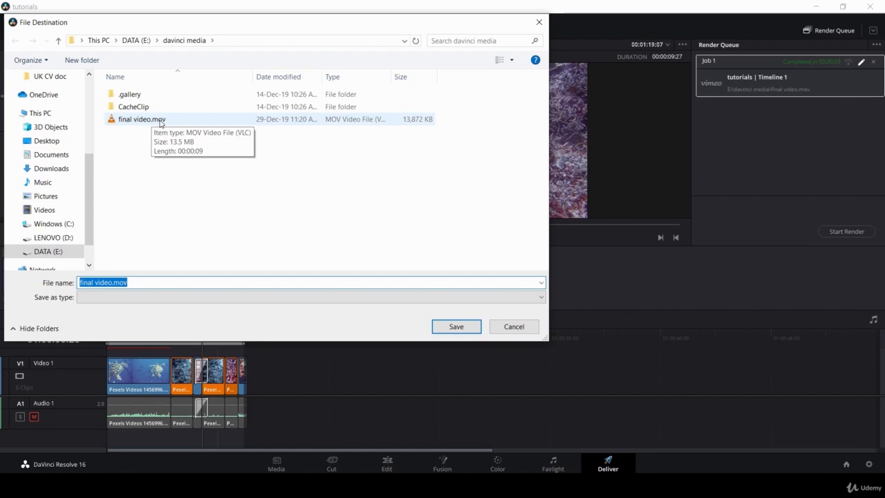
pyautogui.click(503, 328)
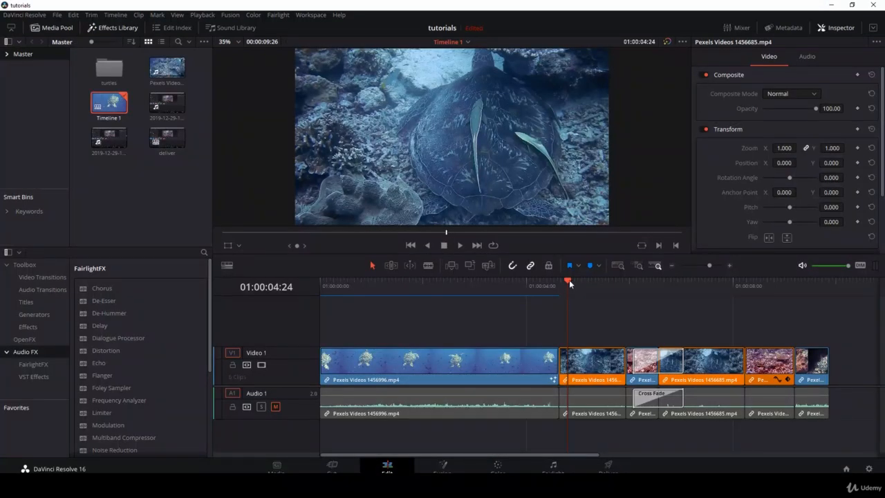
# Step: Trim the second clip's start to 01:00:04:27 and extend the first clip's end to close the gap
pyautogui.moveTo(569, 280); pyautogui.dragTo(572, 283)
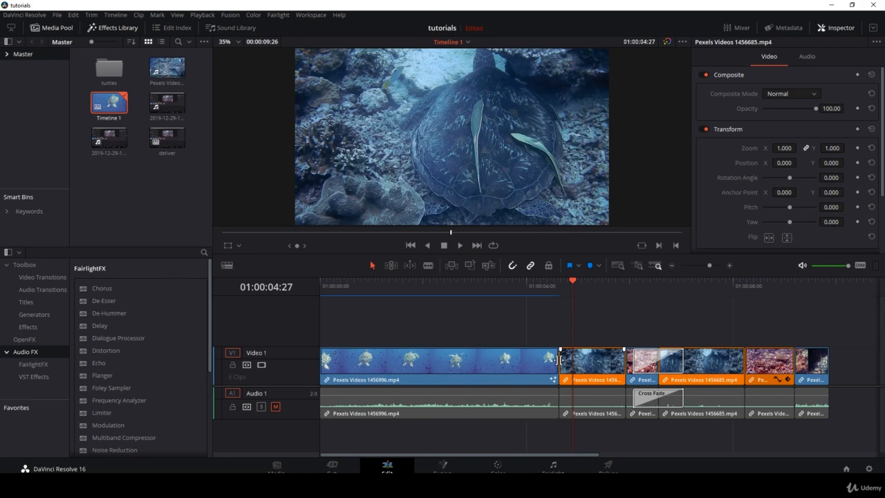
pyautogui.moveTo(559, 361)
pyautogui.mouseDown()
pyautogui.moveTo(569, 361)
pyautogui.moveTo(549, 362)
pyautogui.mouseUp()
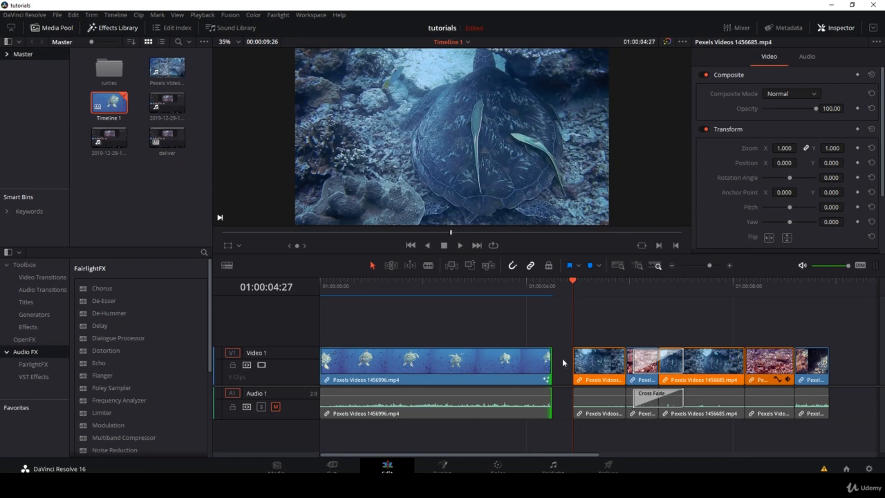
pyautogui.hotkey('ctrl', 'z')
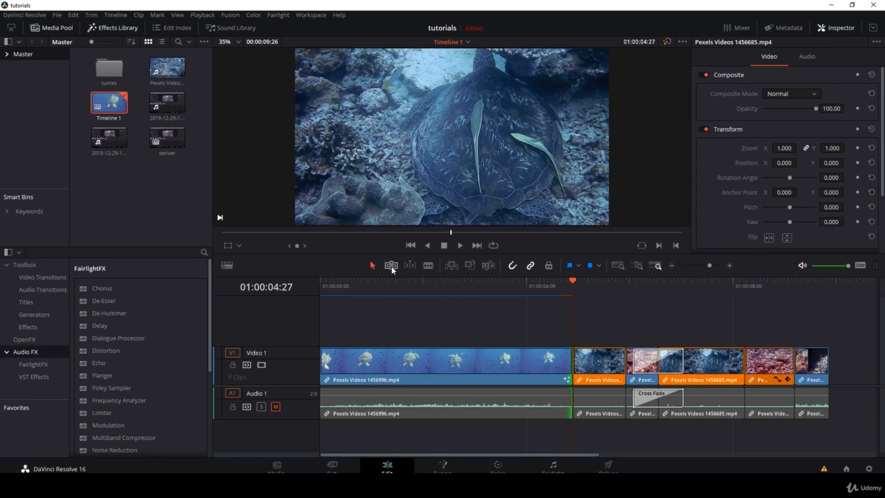
# Step: Ripple-trim the second clip's start by 8 frames in Trim Edit mode and place the playhead at 01:00:04:05
pyautogui.click(391, 267)
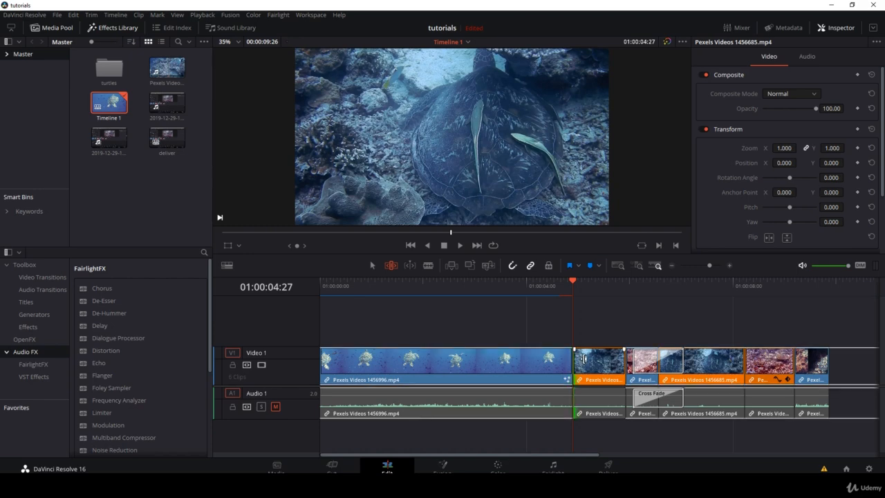
pyautogui.moveTo(582, 358); pyautogui.dragTo(588, 355)
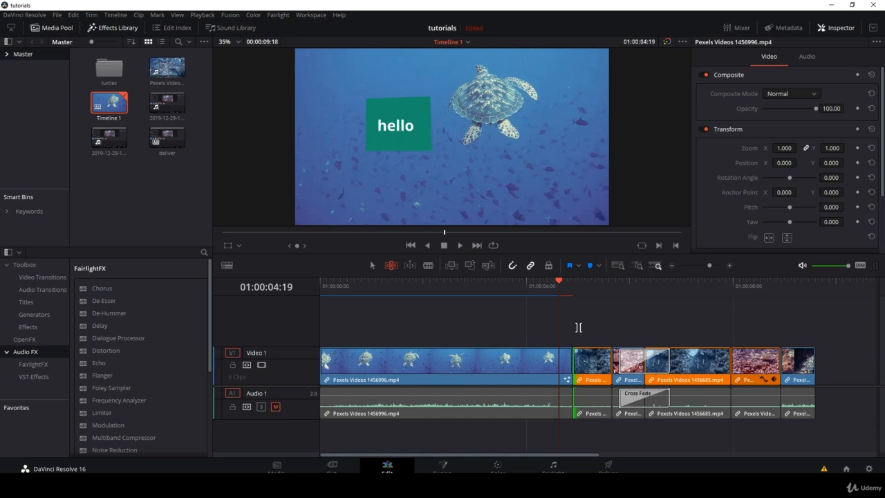
pyautogui.click(555, 282)
pyautogui.moveTo(556, 282); pyautogui.dragTo(535, 282)
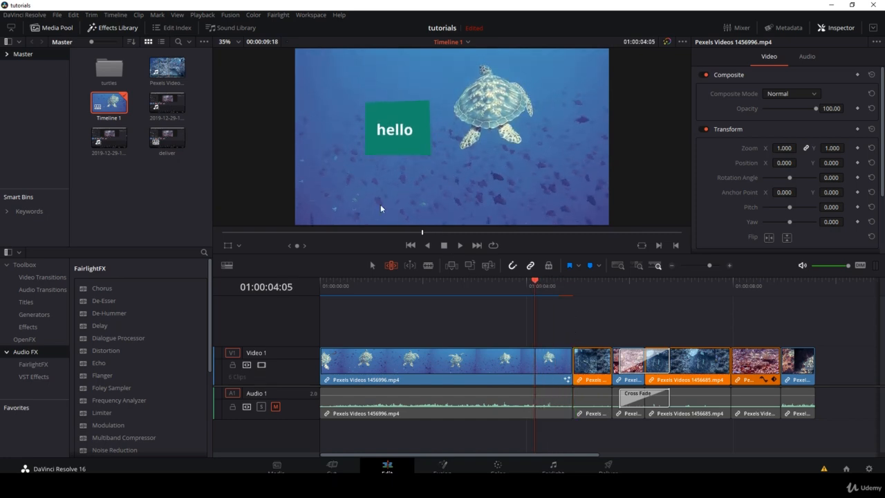
# Step: Look up the keyboard shortcuts for the trim commands by searching all commands for "trim" in Keyboard Customization
pyautogui.click(30, 16)
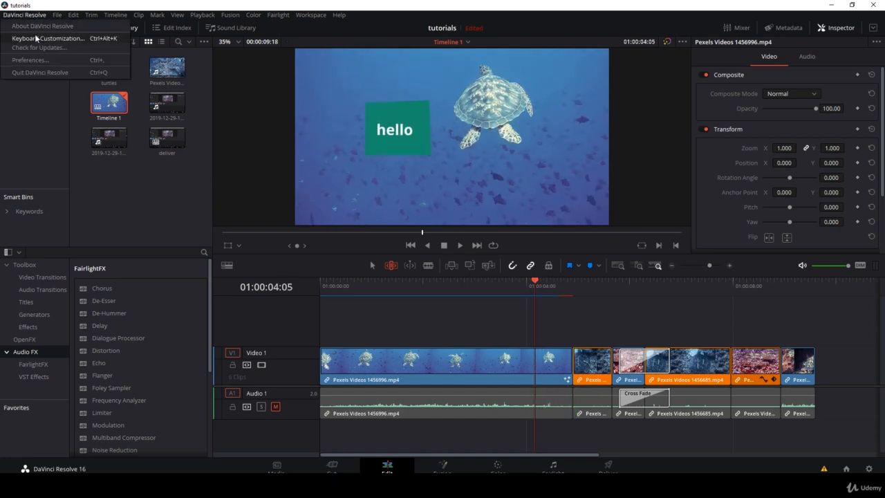
pyautogui.click(35, 39)
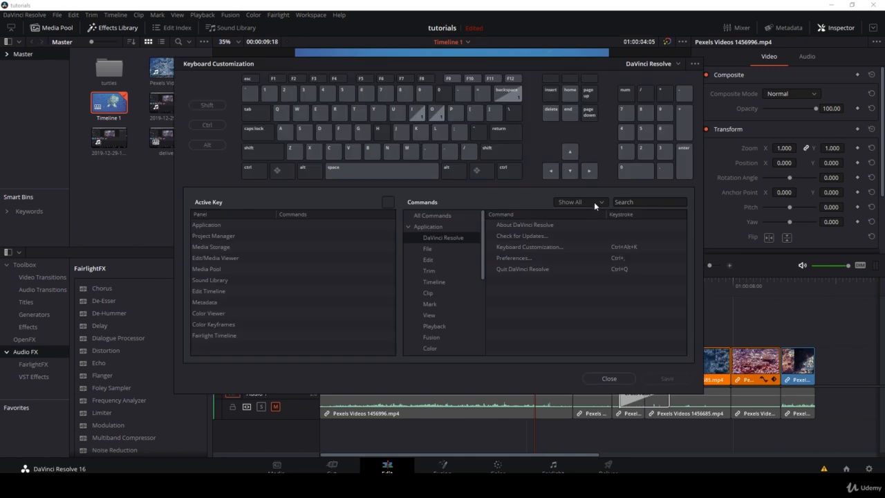
pyautogui.click(436, 215)
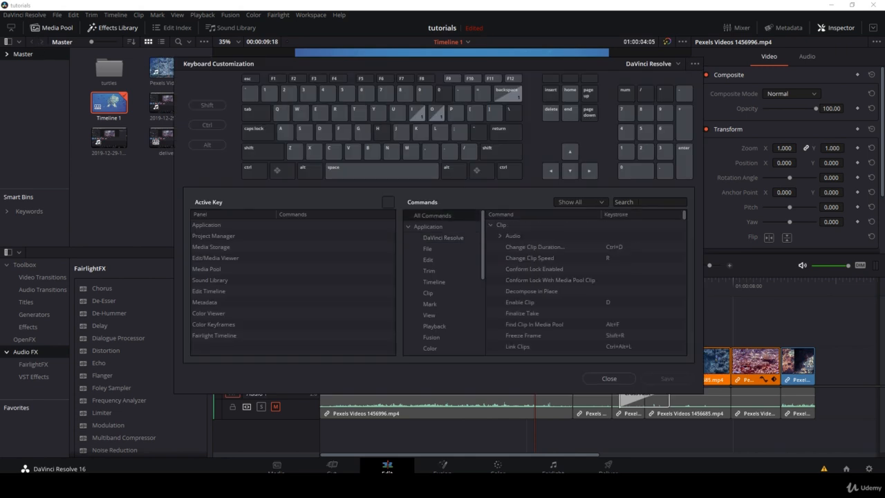
pyautogui.click(638, 202)
pyautogui.write('trim')
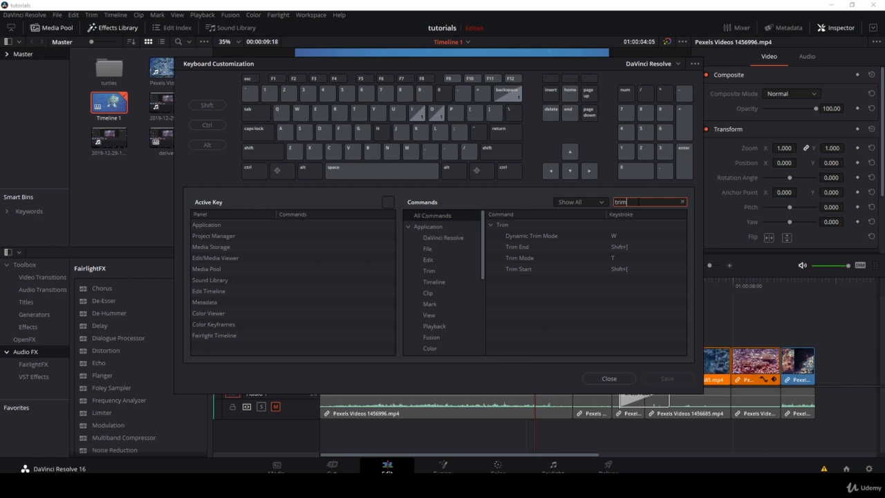
pyautogui.moveTo(541, 247)
pyautogui.click(610, 378)
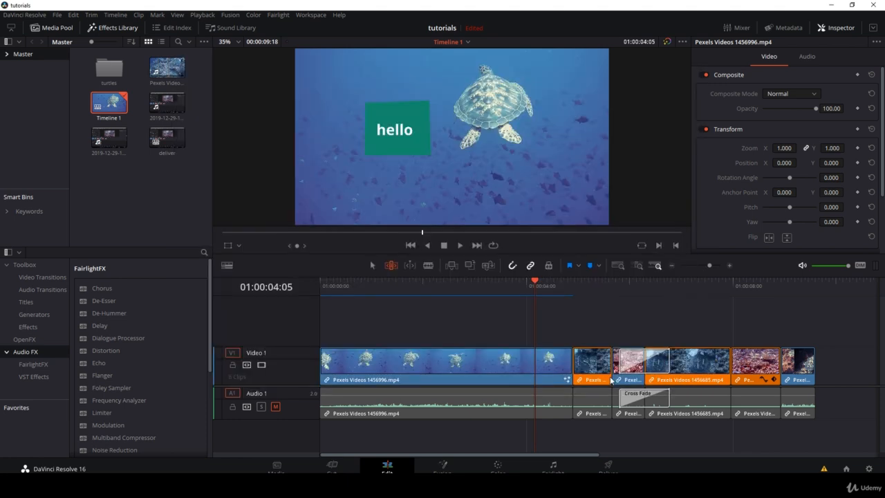
# Step: Ripple-trim the second clip's start to the playhead at 01:00:05:04
pyautogui.moveTo(551, 290); pyautogui.dragTo(587, 287)
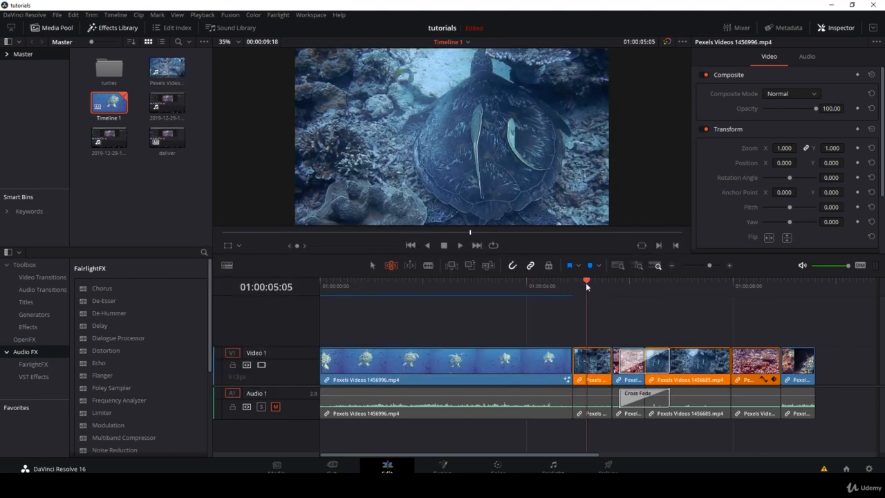
pyautogui.press('Left')
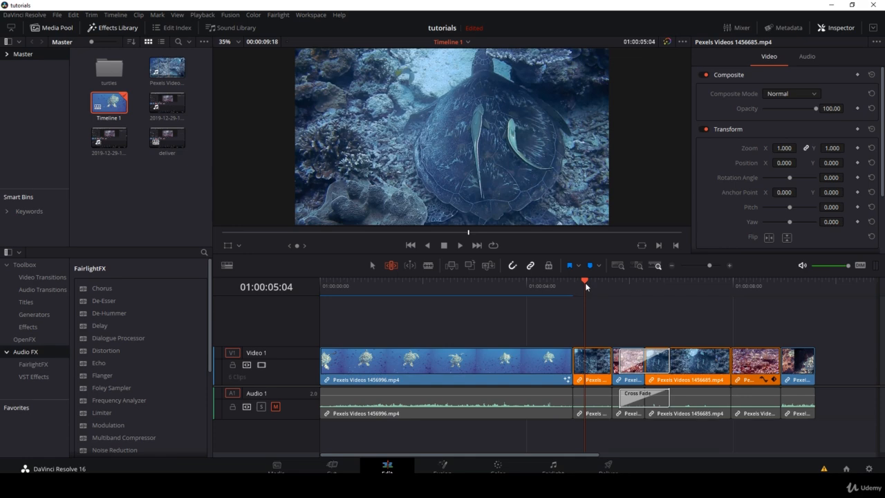
pyautogui.hotkey('ctrl', 'shift', '[')
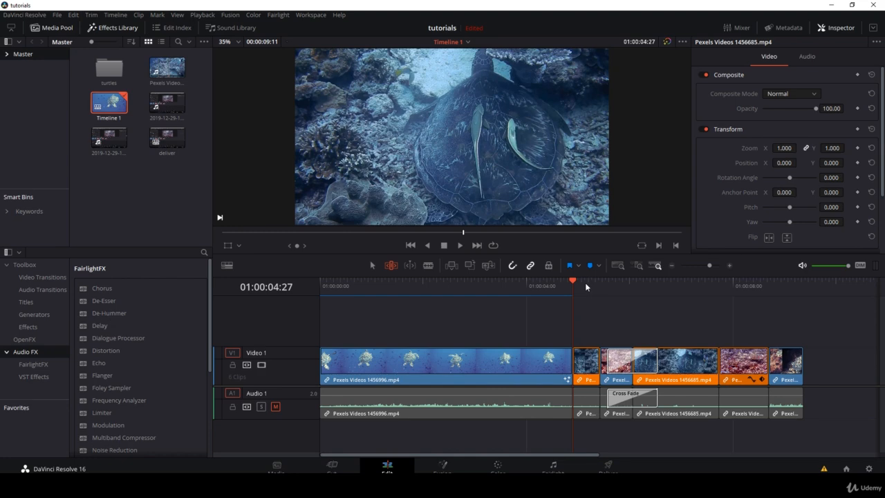
# Step: Ripple-trim the second clip's end to the playhead at 01:00:05:08, and undo both the end and start trims
pyautogui.moveTo(587, 287); pyautogui.dragTo(592, 287)
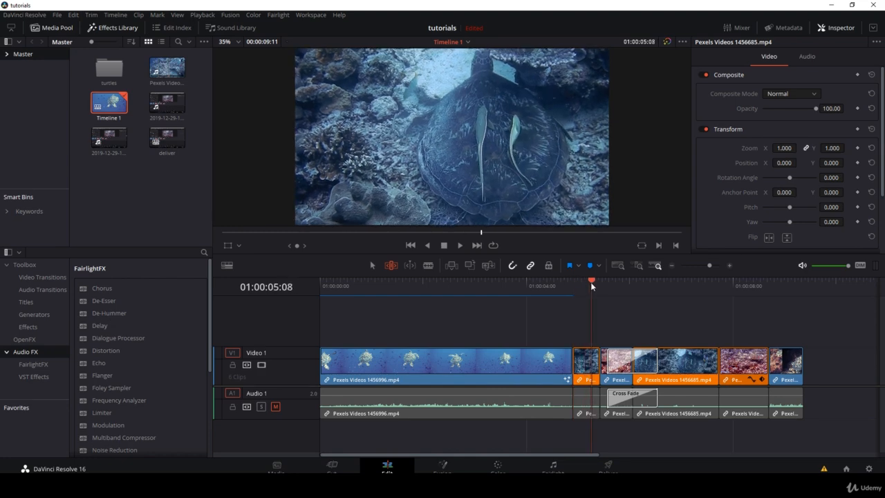
pyautogui.hotkey('shift', ']')
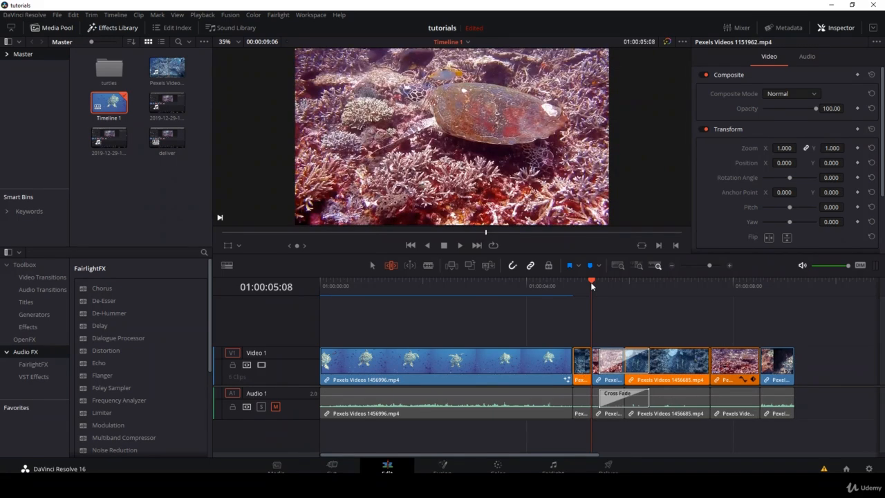
pyautogui.hotkey('ctrl', 'z')
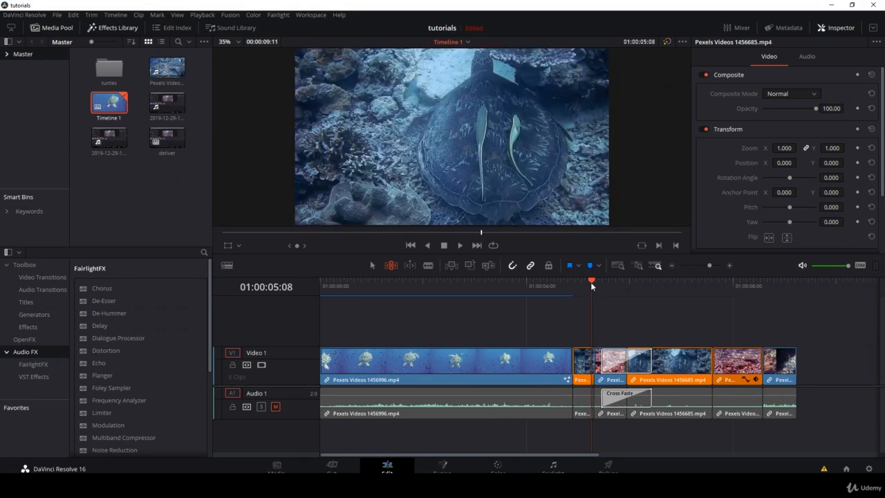
pyautogui.hotkey('ctrl', 'z')
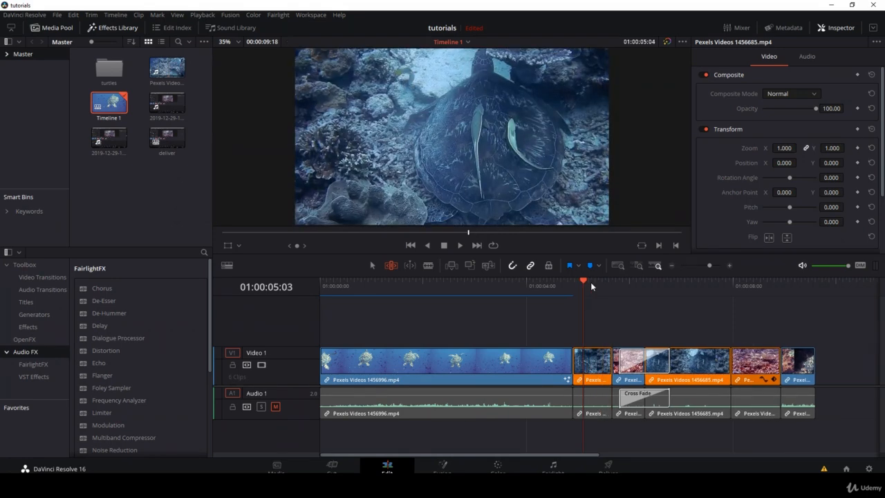
# Step: Ripple-trim the second clip's start to the playhead at 01:00:05:05
pyautogui.press('Right')
pyautogui.moveTo(587, 283)
pyautogui.mouseDown()
pyautogui.moveTo(611, 283)
pyautogui.moveTo(564, 286)
pyautogui.moveTo(586, 289)
pyautogui.mouseUp()
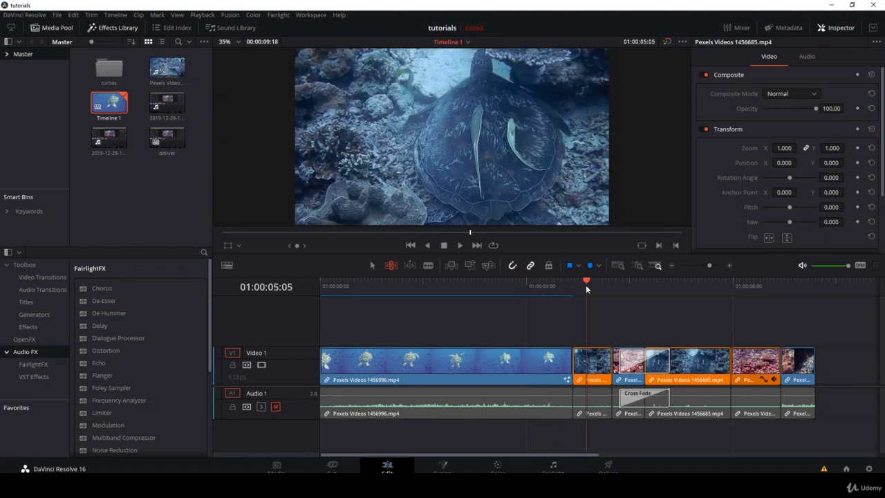
pyautogui.hotkey('ctrl', 'shift', '[')
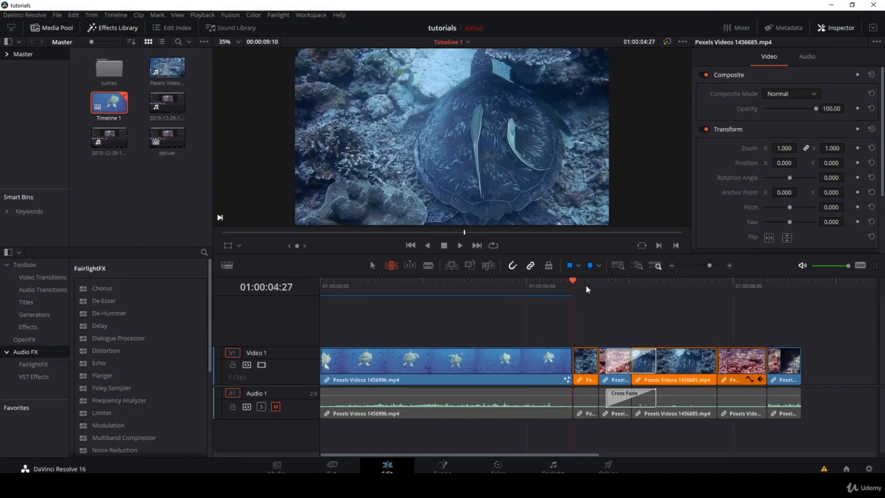
# Step: Ripple-trim the third clip's end at about 01:00:05:19, removing its transition into the fourth clip
pyautogui.press('Right')
pyautogui.press('Right')
pyautogui.press('Right')
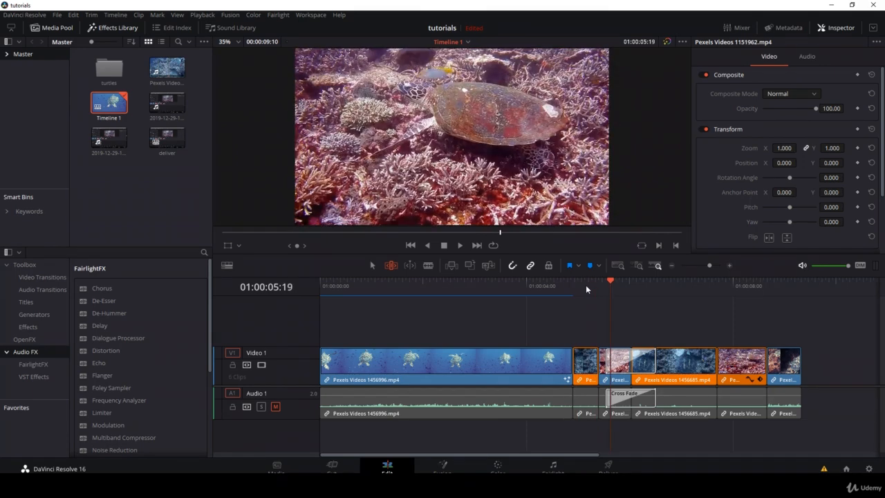
pyautogui.press('Delete')
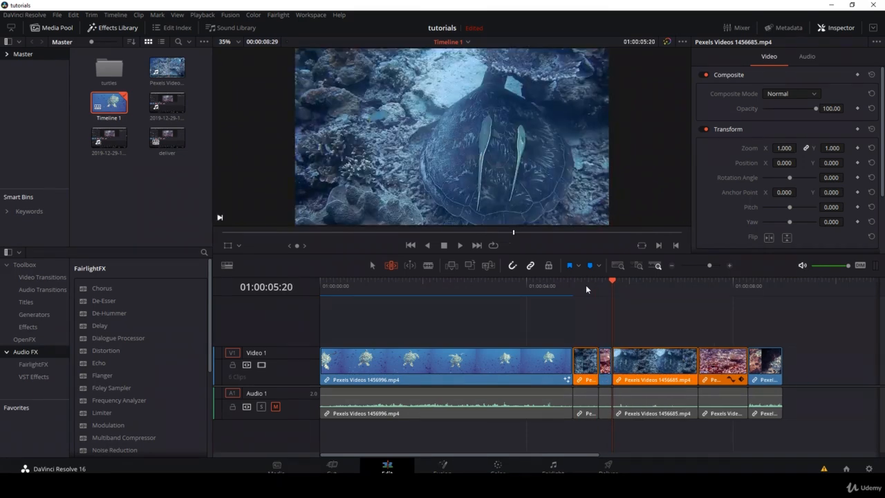
# Step: Play through the fourth clip, ripple-trimming its start and cutting its end at about 01:00:06:11
pyautogui.press('space')
pyautogui.hotkey('ctrl', 'shift', '[')
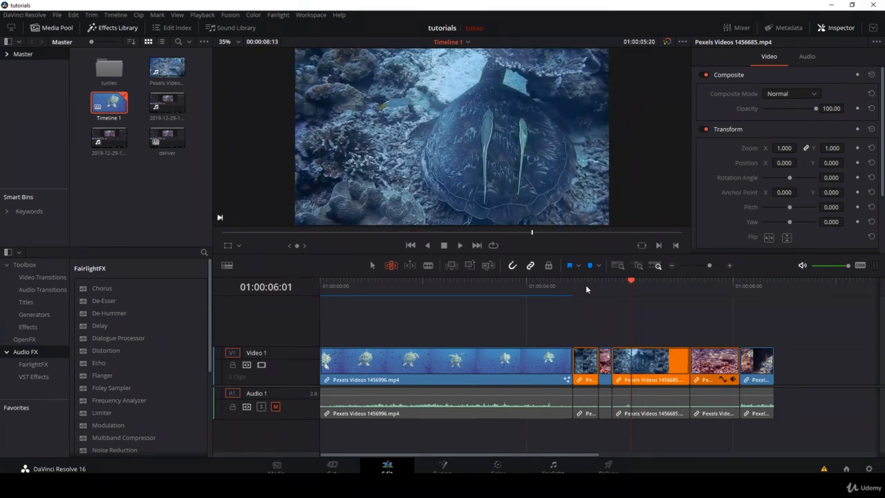
pyautogui.press('space')
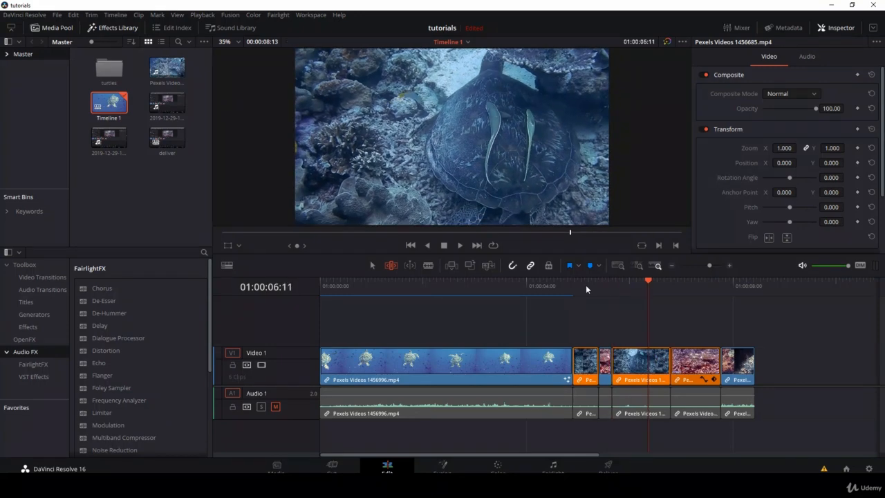
pyautogui.press('space')
pyautogui.hotkey('ctrl', 'shift', ']')
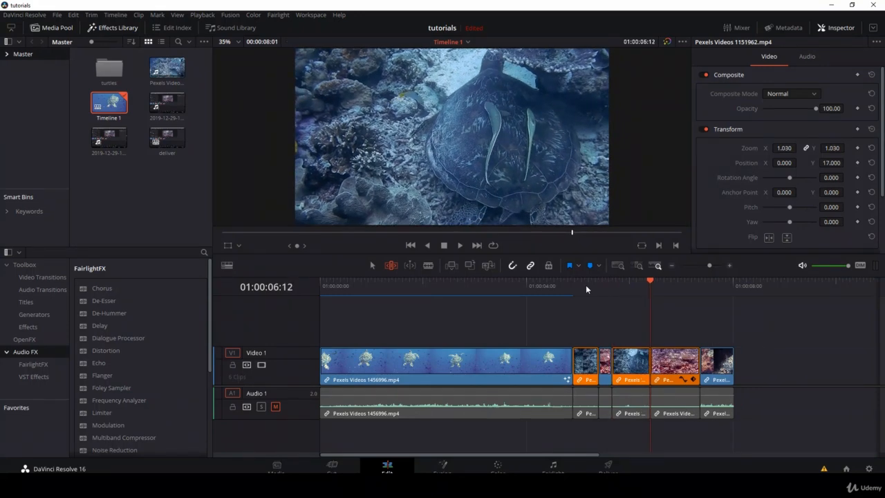
# Step: Place the playhead within the second clip at 01:00:05:05 and enable Selection Follows Playhead for the timeline
pyautogui.click(599, 283)
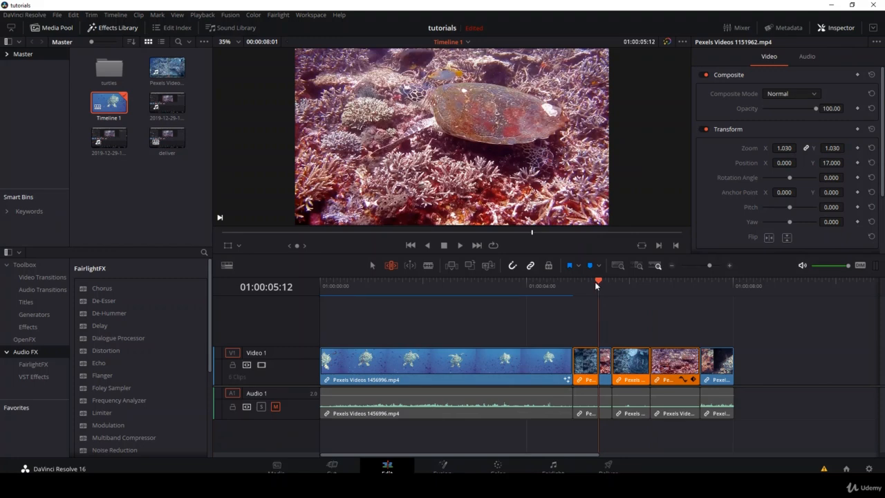
pyautogui.click(587, 283)
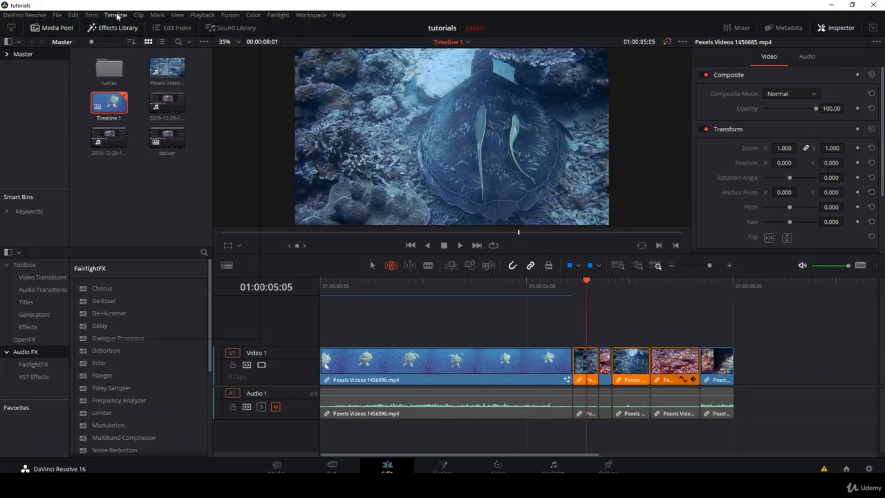
pyautogui.click(116, 15)
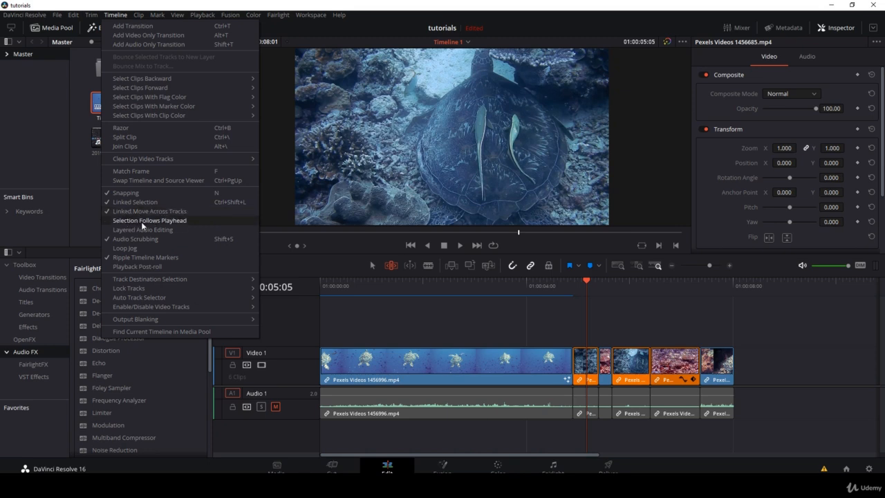
pyautogui.click(179, 221)
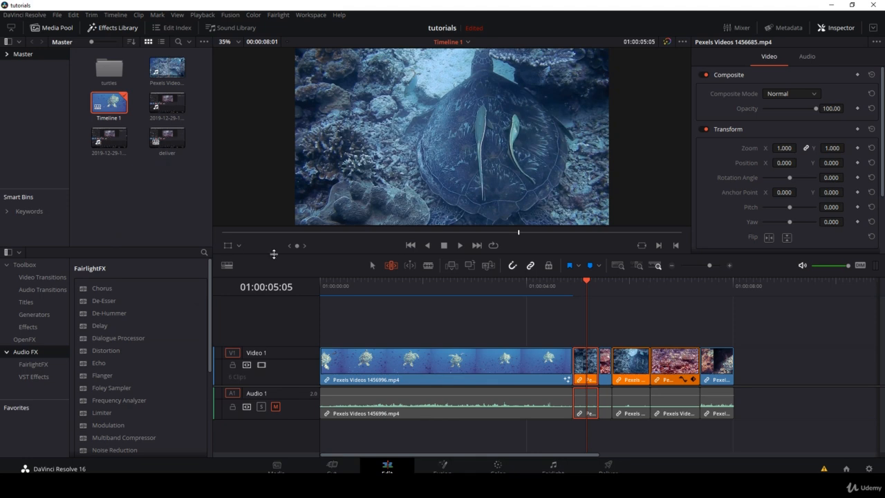
# Step: Play through the timeline from the first clip, ripple-trimming the fourth and fifth clips, and ripple-delete the second clip
pyautogui.moveTo(576, 286); pyautogui.dragTo(535, 285)
pyautogui.press('space')
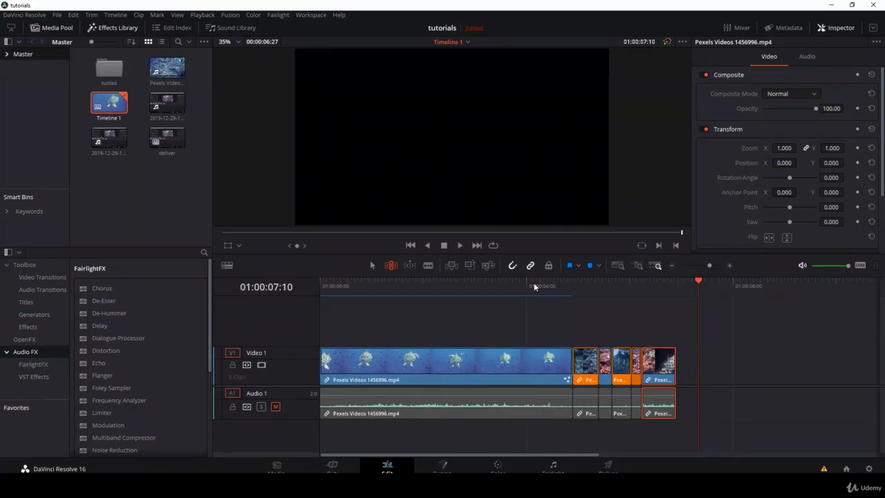
pyautogui.moveTo(575, 286)
pyautogui.mouseDown()
pyautogui.moveTo(583, 287)
pyautogui.moveTo(559, 284)
pyautogui.moveTo(583, 283)
pyautogui.mouseUp()
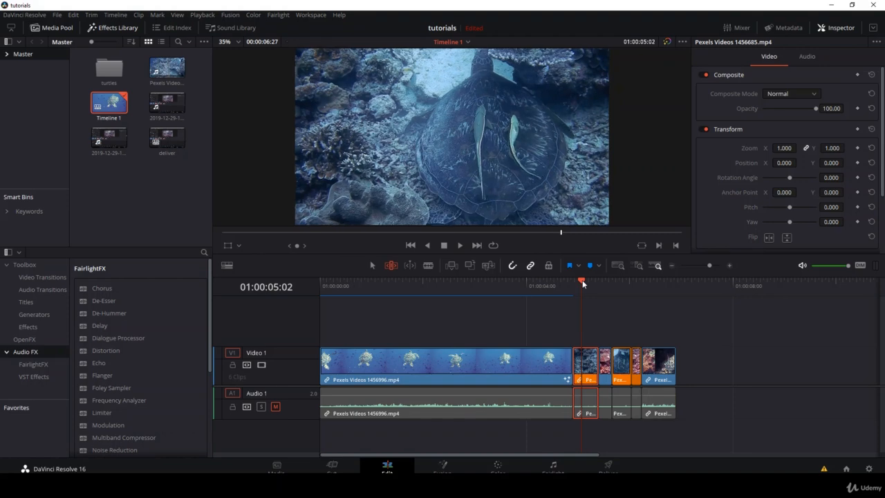
pyautogui.press('Delete')
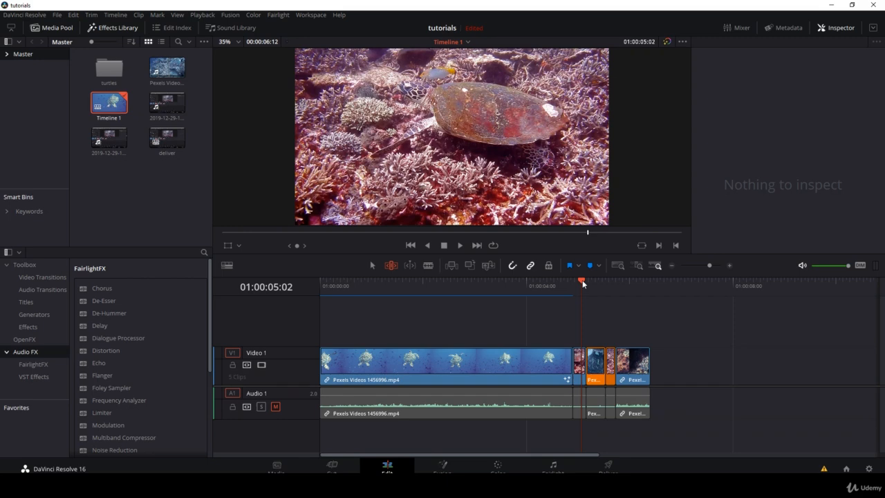
# Step: Check the Selection Follows Playhead option and ripple-trim the first clip's start to the playhead at 01:00:00:17
pyautogui.moveTo(583, 283); pyautogui.dragTo(358, 293)
pyautogui.click(115, 15)
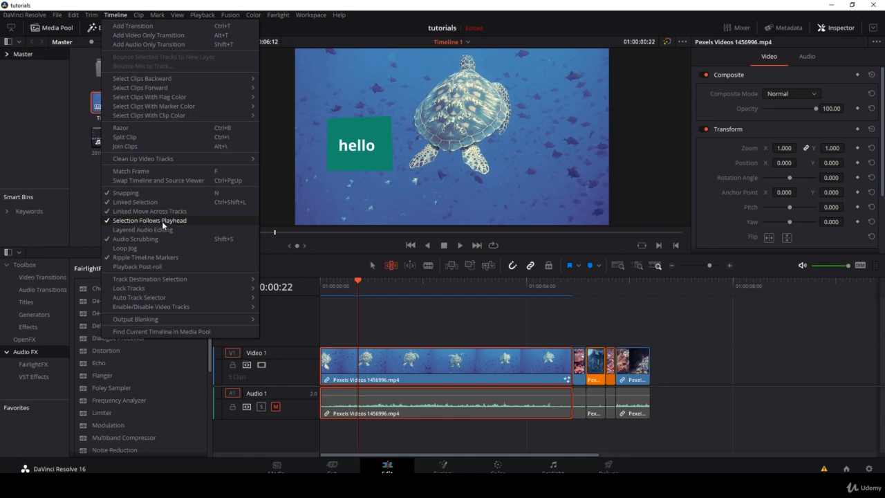
pyautogui.moveTo(377, 282); pyautogui.dragTo(349, 286)
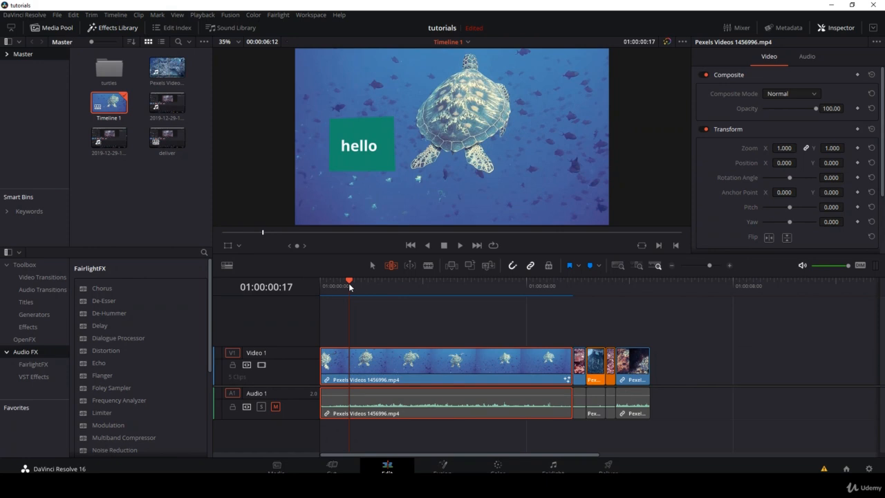
pyautogui.hotkey('ctrl', 'shift', '[')
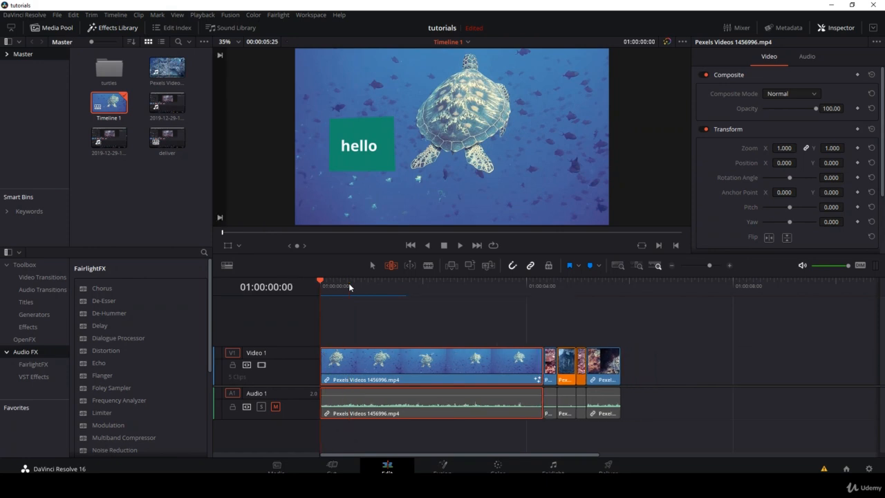
# Step: Ripple-trim the first clip's end to the playhead at 01:00:03:23 and scrub on over the following clips
pyautogui.moveTo(350, 288); pyautogui.dragTo(514, 283)
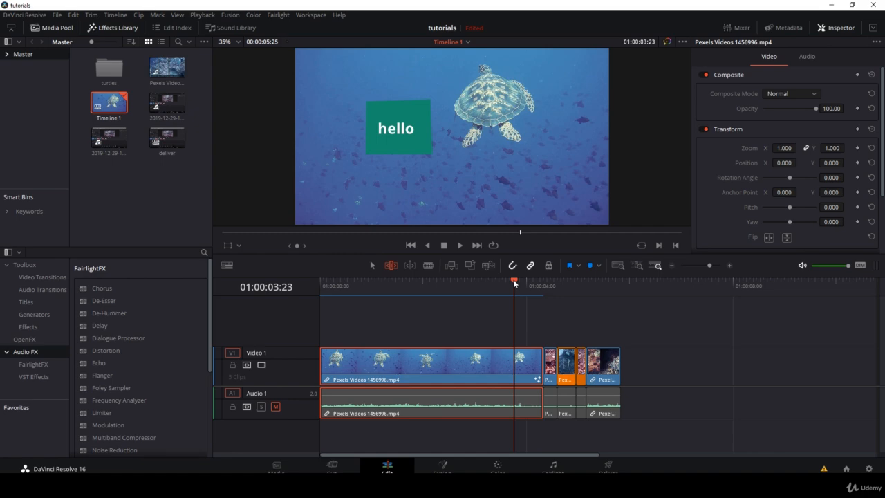
pyautogui.hotkey('ctrl', 'shift', ']')
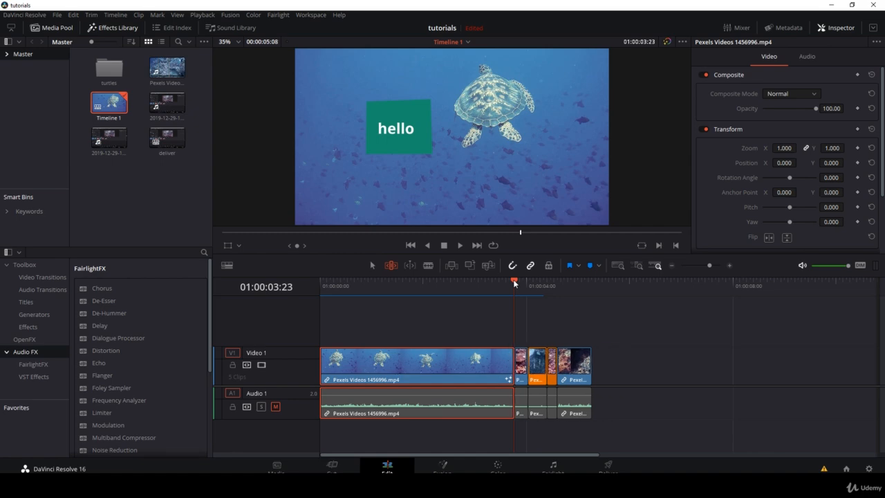
pyautogui.moveTo(513, 283); pyautogui.dragTo(569, 286)
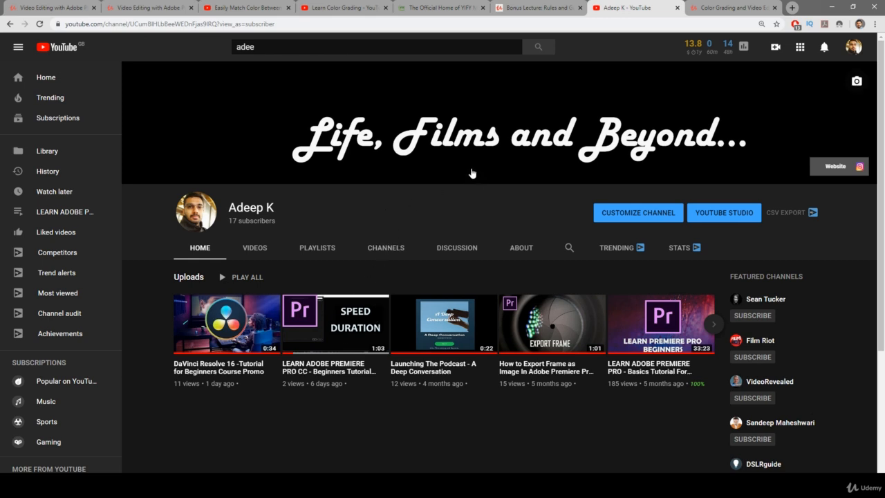
# Step: In the web browser, review the Udemy course page "Video Editing with Adobe Premiere Pro CC 2020 for Beginners", including its requirements and description
pyautogui.click(154, 7)
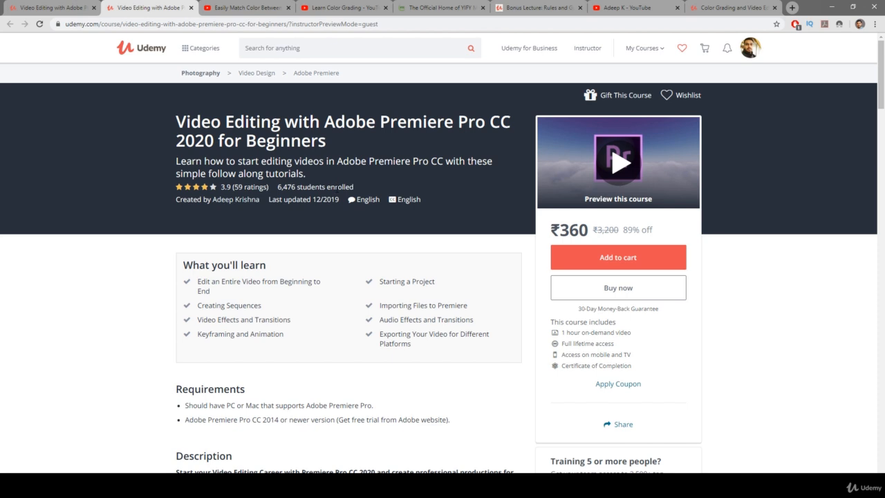
pyautogui.scroll(-2, 367, 235)
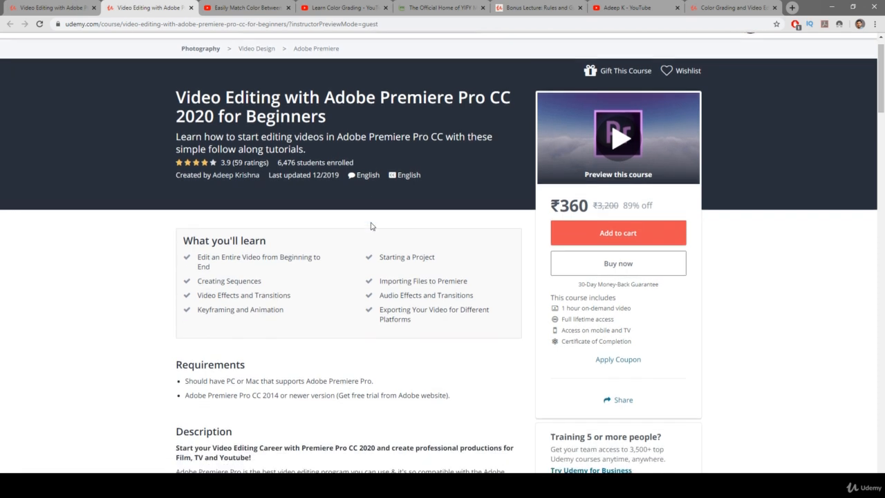
pyautogui.scroll(-2, 370, 233)
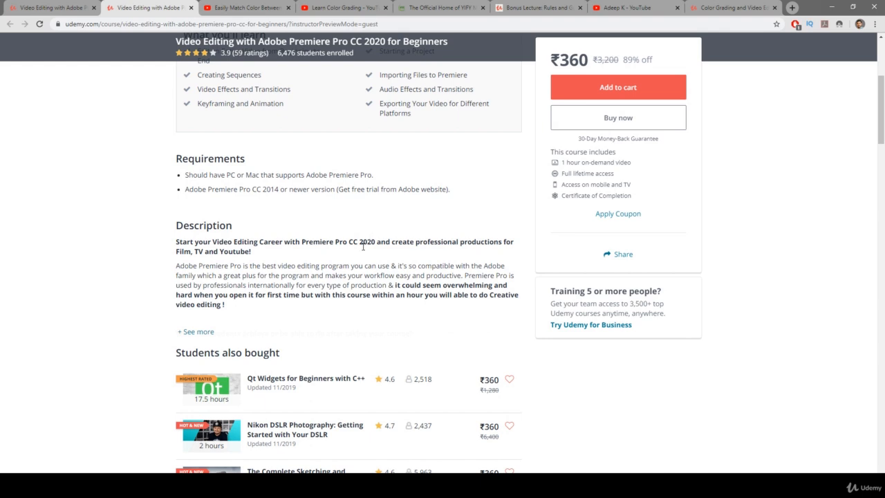
pyautogui.scroll(3, 363, 246)
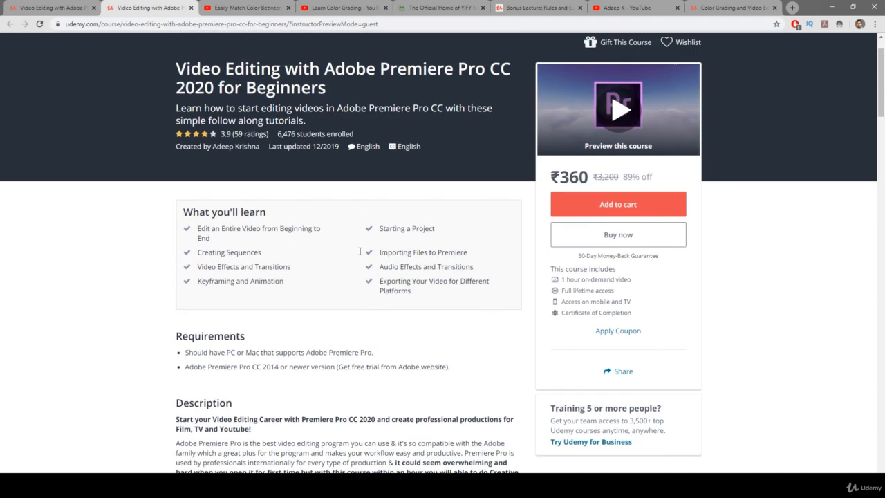